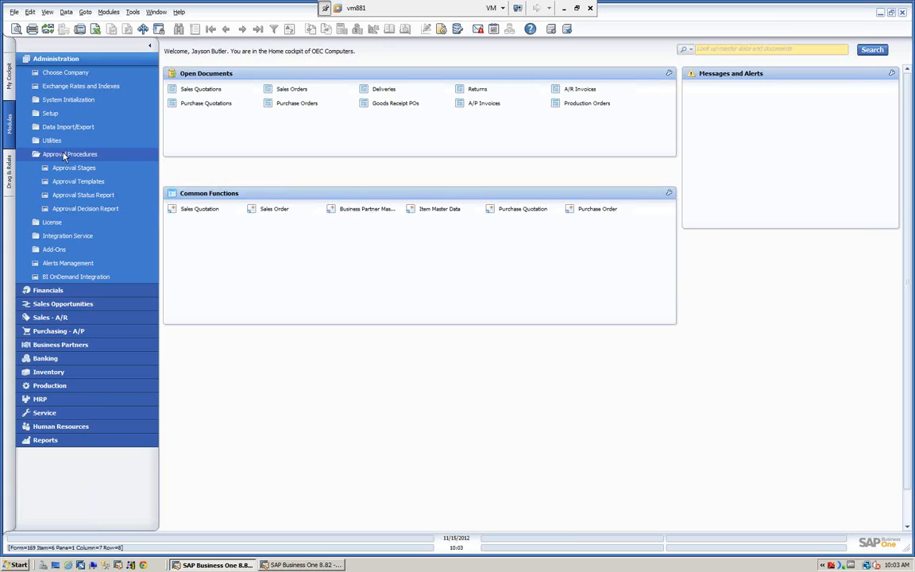
Step: Switch to the salesperson's SAP Business One session and start a sales order for Earthshaker Corporation with delivery date 11/15/2012
{"action": "left_click", "coordinate": [67, 61]}
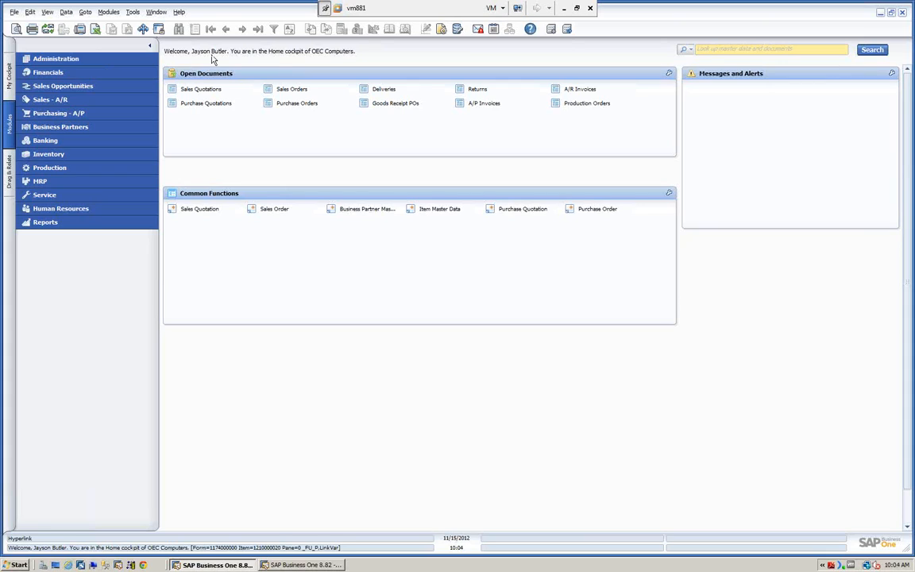
{"action": "left_click", "coordinate": [307, 565]}
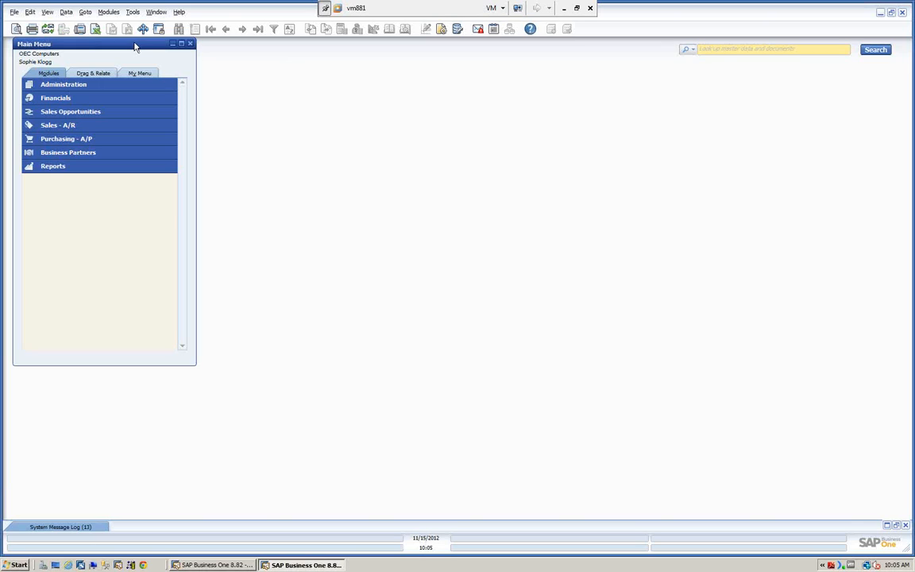
{"action": "left_click", "coordinate": [74, 127]}
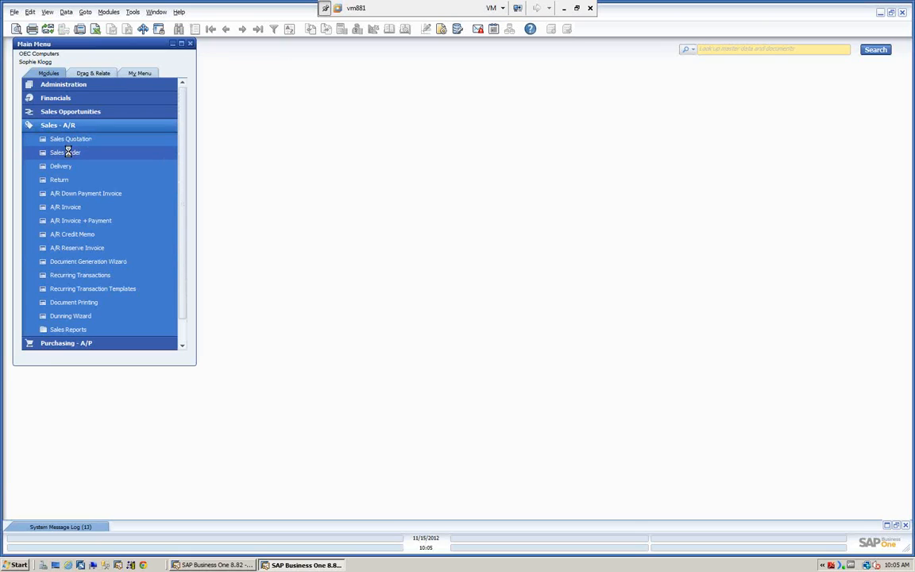
{"action": "left_click", "coordinate": [67, 152]}
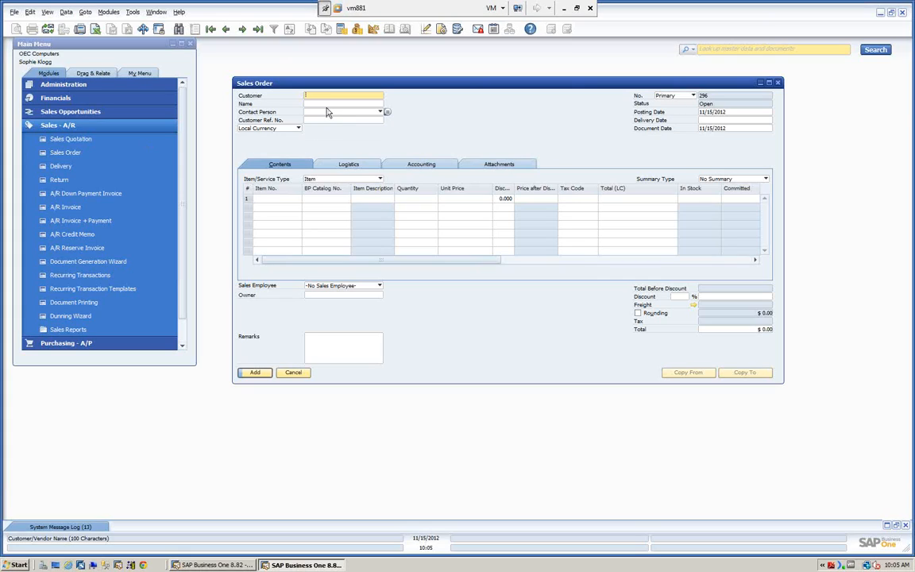
{"action": "type", "text": "C40000"}
{"action": "key", "text": "Tab"}
{"action": "left_click", "coordinate": [710, 119]}
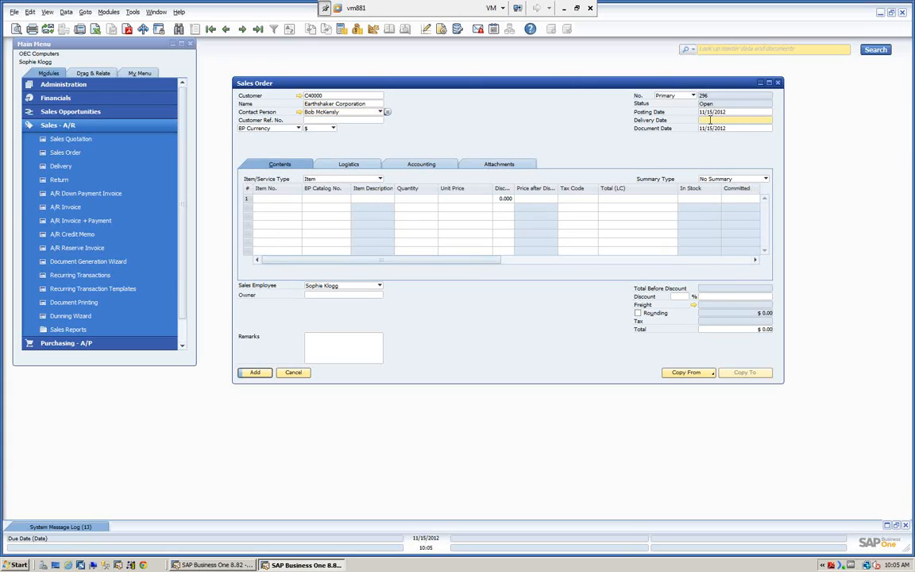
{"action": "type", "text": "t"}
{"action": "key", "text": "Tab"}
Step: Add items A00001 and A00002 to the sales order lines from the item list
{"action": "left_click", "coordinate": [271, 205]}
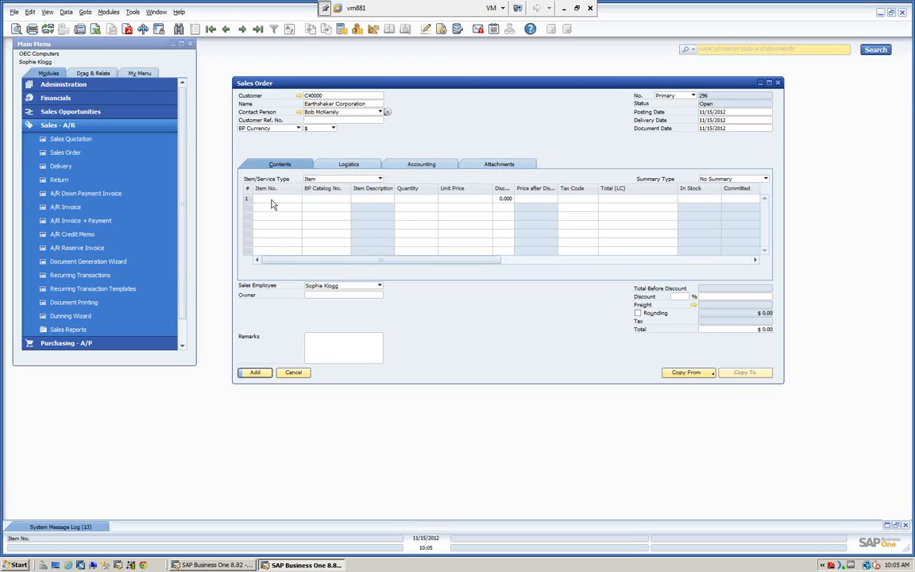
{"action": "type", "text": "a"}
{"action": "key", "text": "Tab"}
{"action": "left_click", "coordinate": [335, 262], "text": "ctrl"}
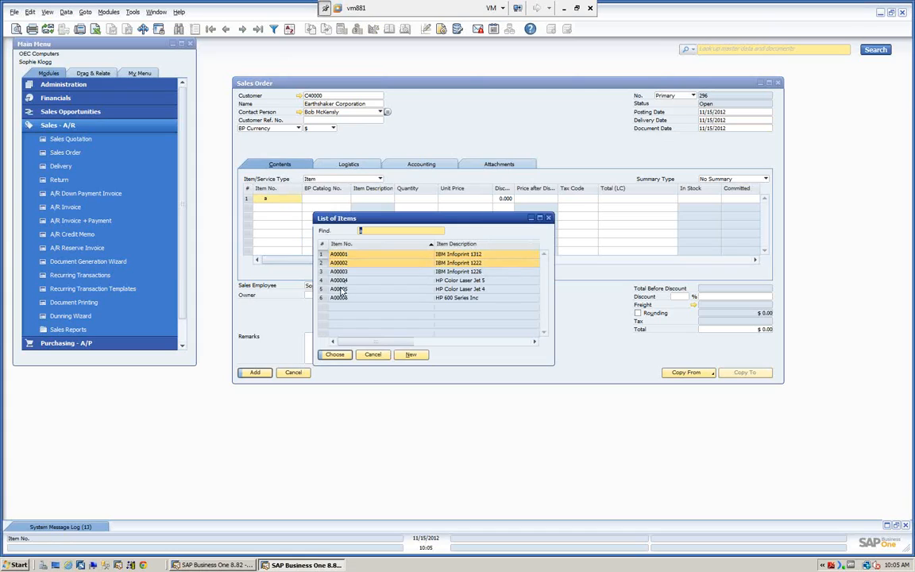
{"action": "left_click", "coordinate": [334, 355]}
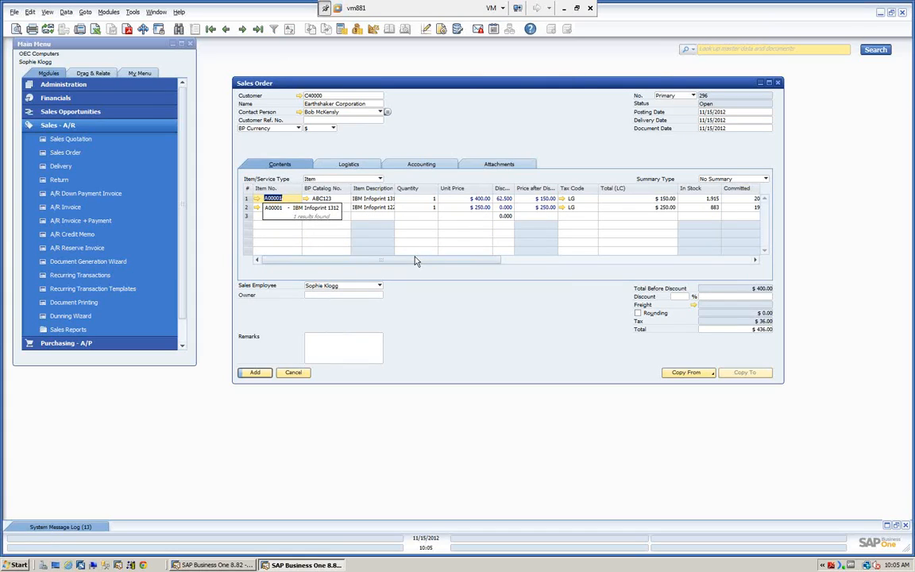
Step: Apply a 33% document discount to the sales order and submit it for approval with the remark "Please approve"
{"action": "left_click", "coordinate": [680, 296]}
{"action": "type", "text": "33"}
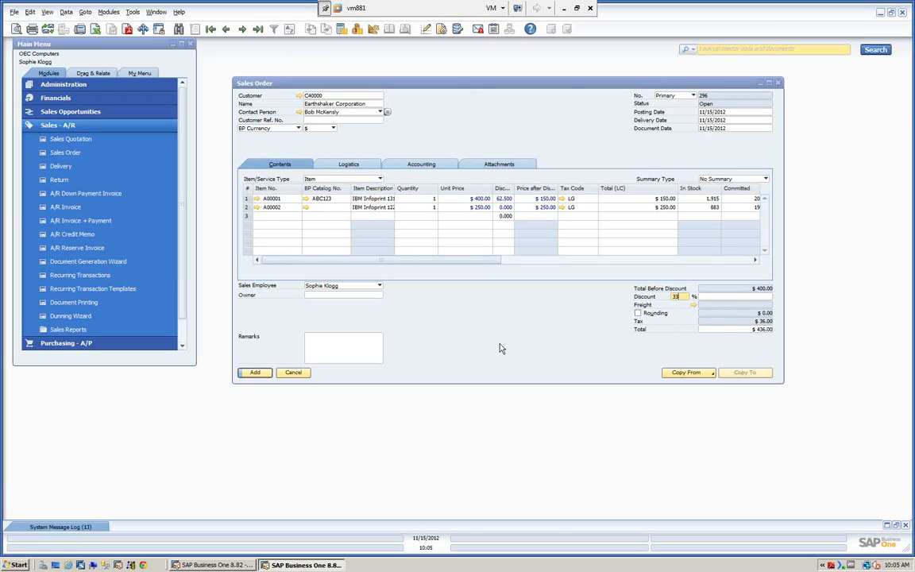
{"action": "left_click", "coordinate": [255, 374]}
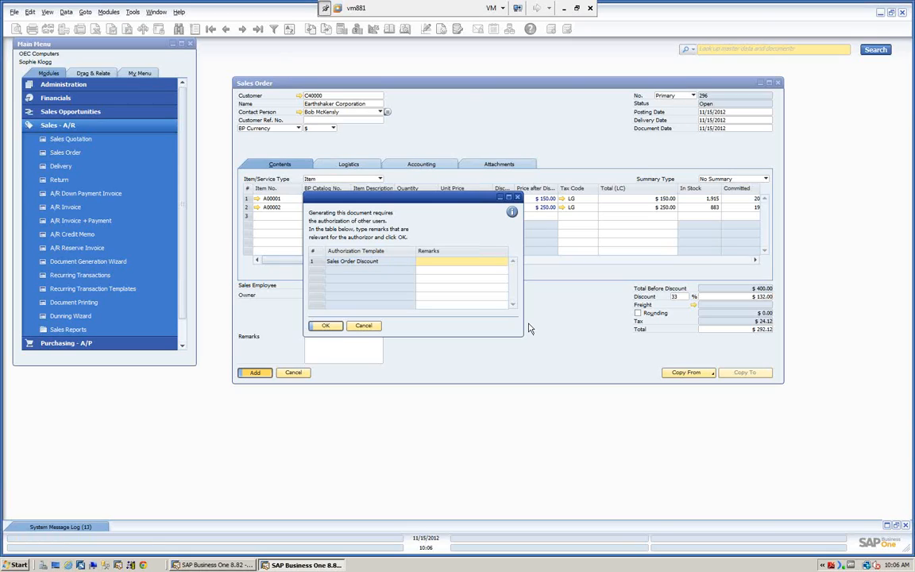
{"action": "type", "text": "Please approve"}
{"action": "left_click", "coordinate": [325, 326]}
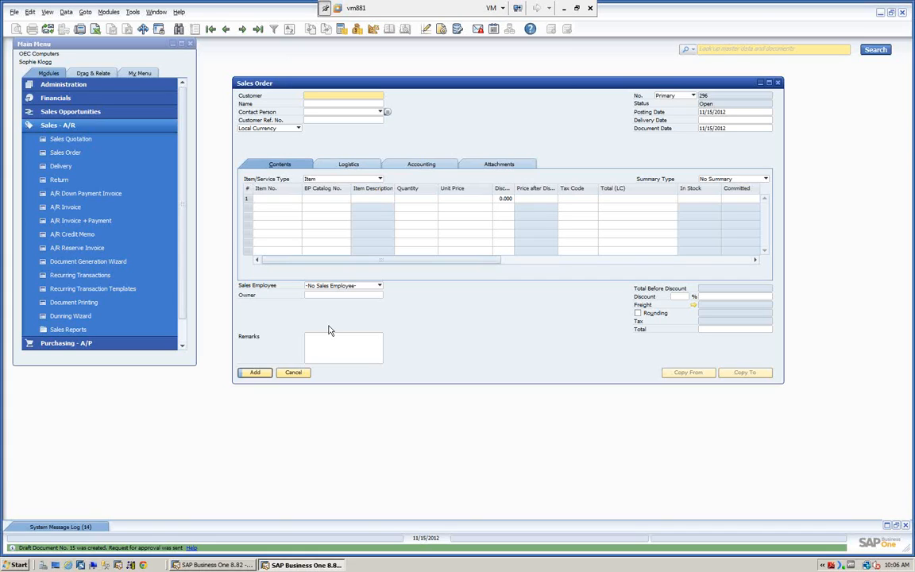
Step: Switch to the authorizer's SAP Business One session and open the approval request for the draft sales order from the alert message
{"action": "left_click", "coordinate": [211, 565]}
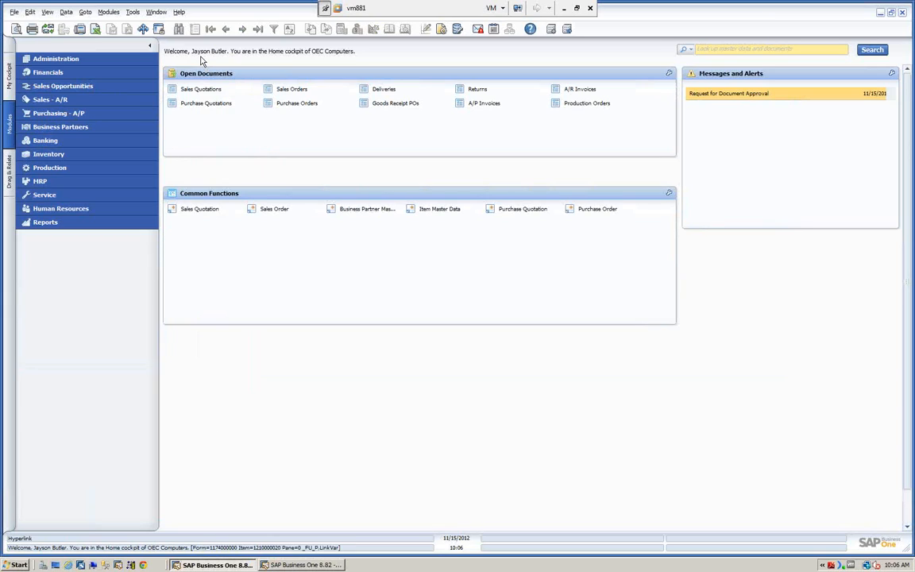
{"action": "left_click", "coordinate": [716, 95]}
{"action": "left_click_drag", "start_coordinate": [389, 53], "coordinate": [506, 106]}
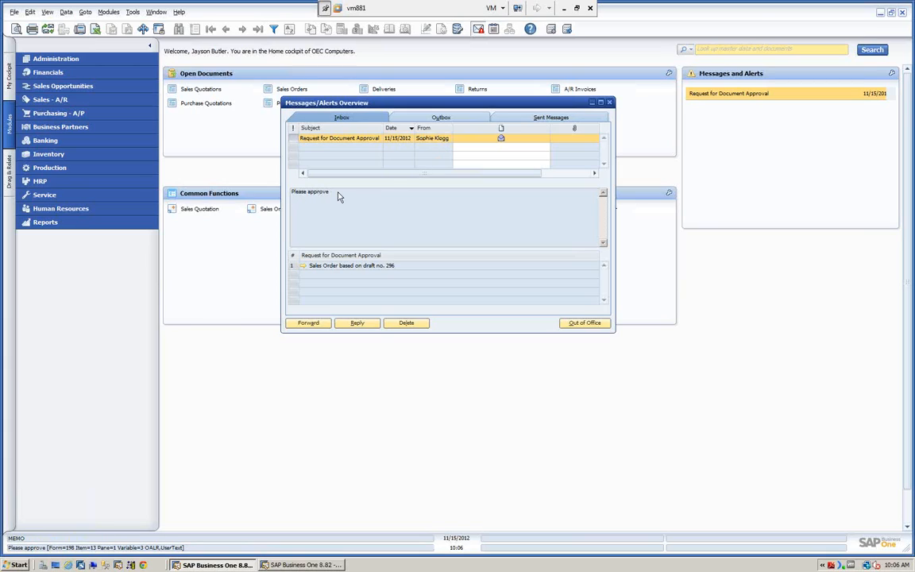
{"action": "left_click", "coordinate": [303, 266]}
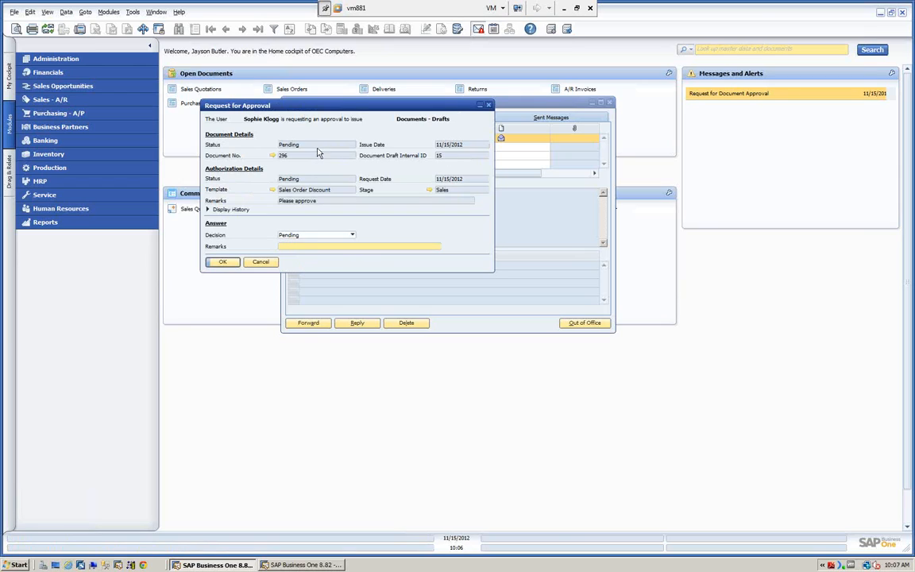
Step: Review the draft sales order, the Sales Order Discount template and the Sales approval stage linked to the request
{"action": "left_click", "coordinate": [274, 156]}
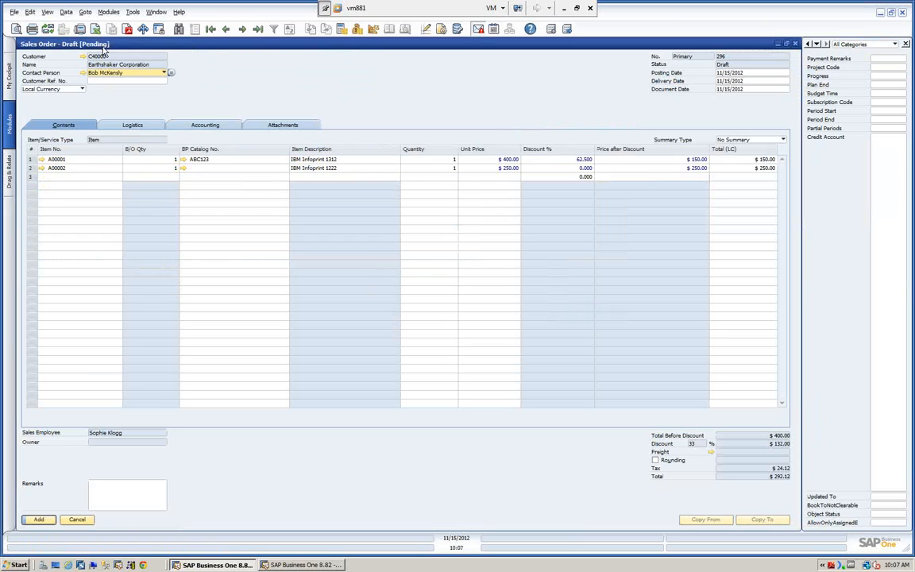
{"action": "left_click", "coordinate": [77, 521]}
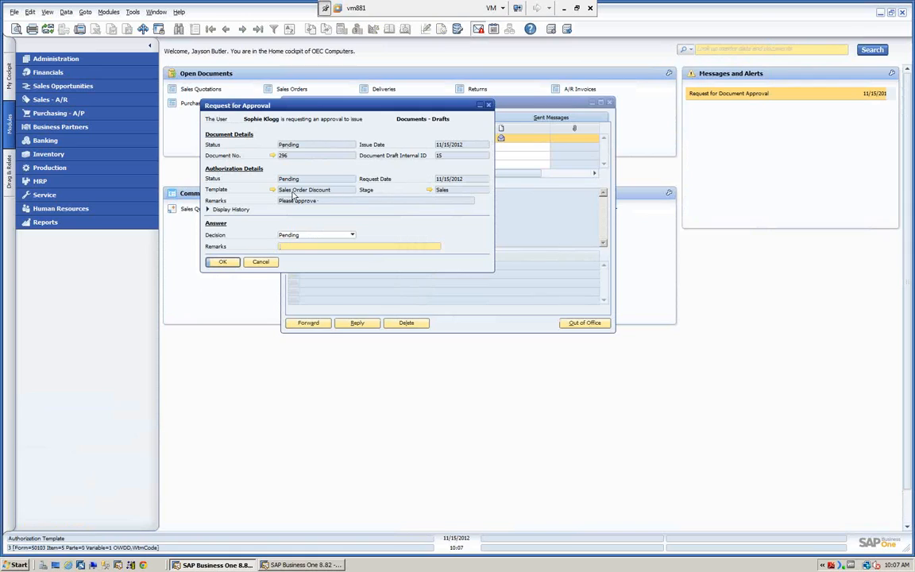
{"action": "left_click", "coordinate": [272, 189]}
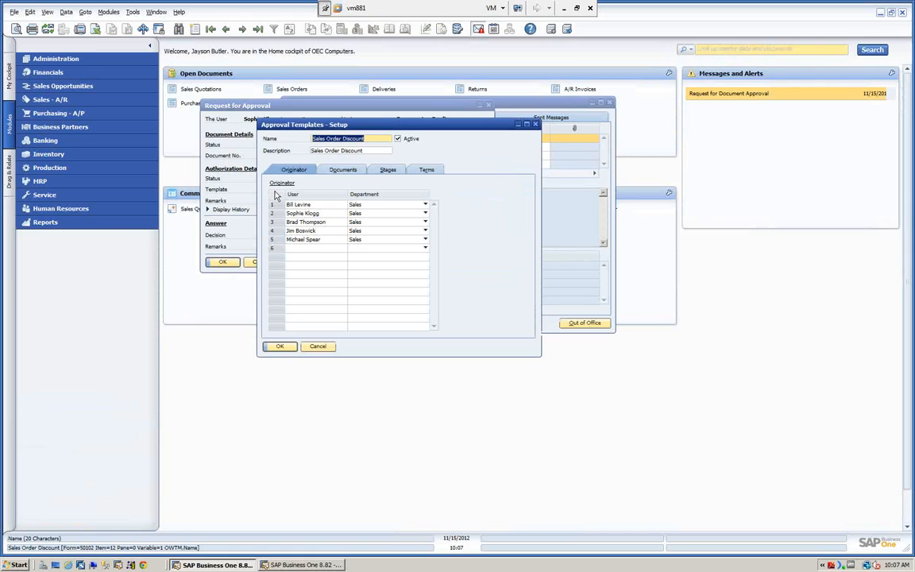
{"action": "left_click", "coordinate": [318, 347]}
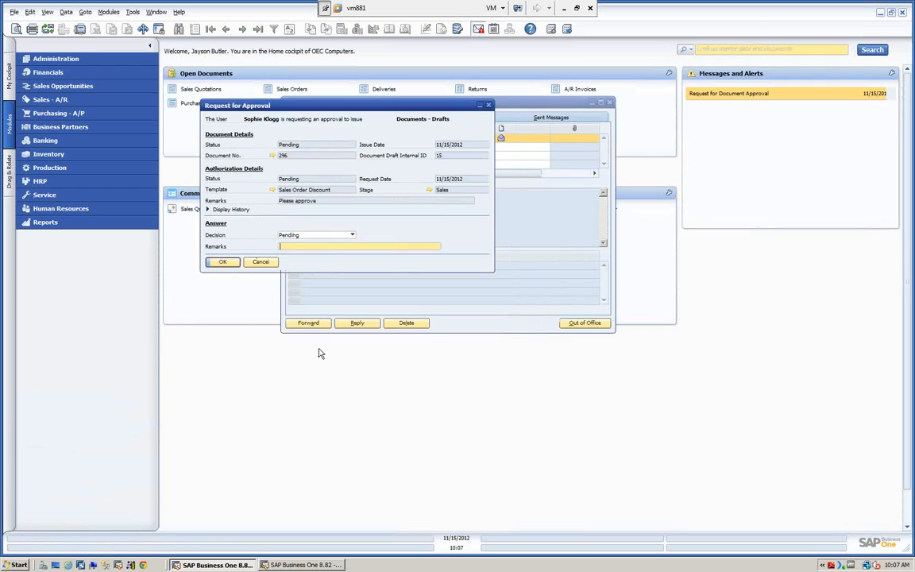
{"action": "left_click", "coordinate": [430, 190]}
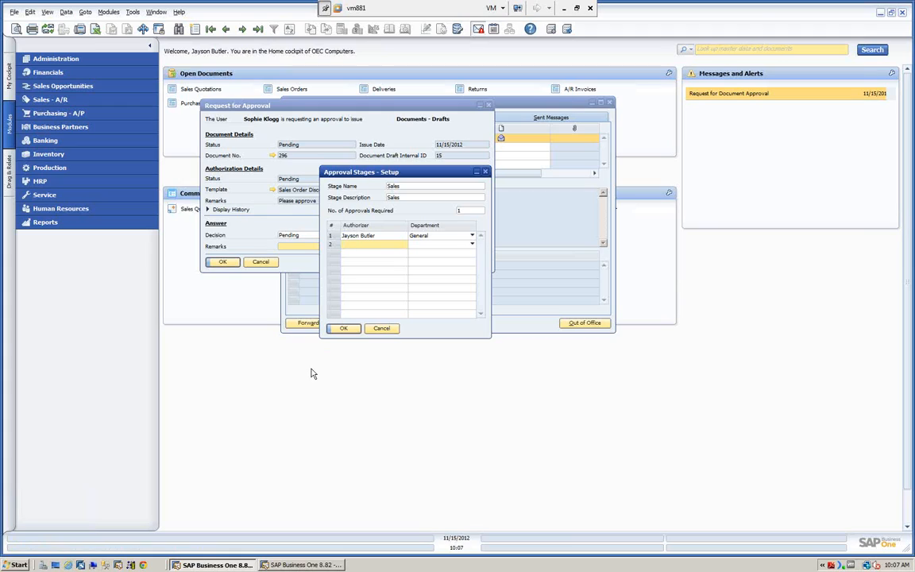
{"action": "left_click", "coordinate": [377, 332]}
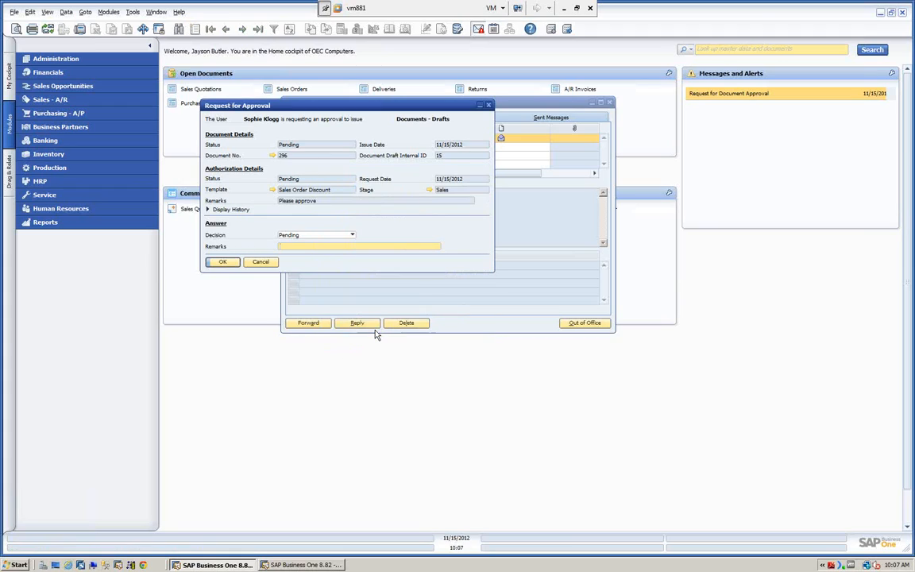
{"action": "left_click", "coordinate": [227, 262]}
Step: Approve the draft sales order request with the remark "Please collect the outstanding balance", save the decision and close the messages
{"action": "left_click", "coordinate": [304, 265]}
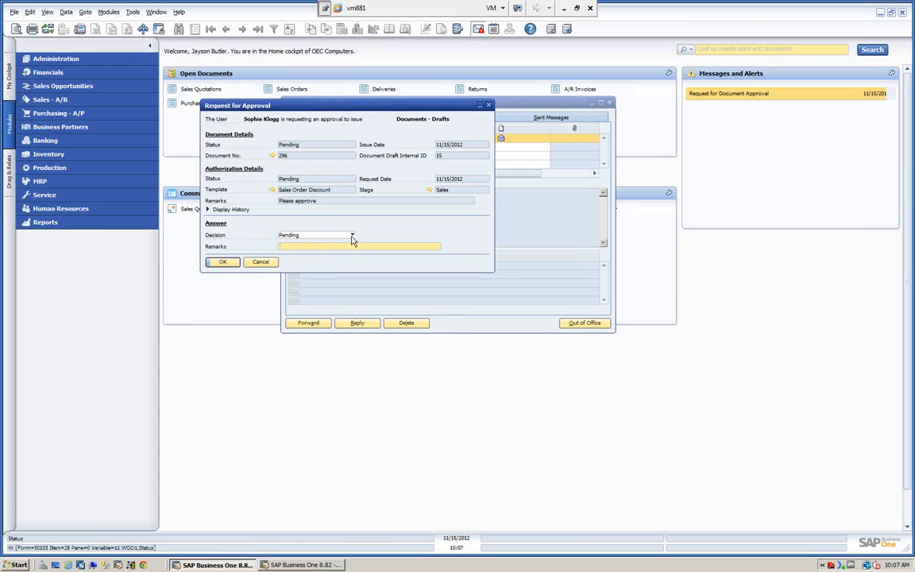
{"action": "left_click", "coordinate": [352, 236]}
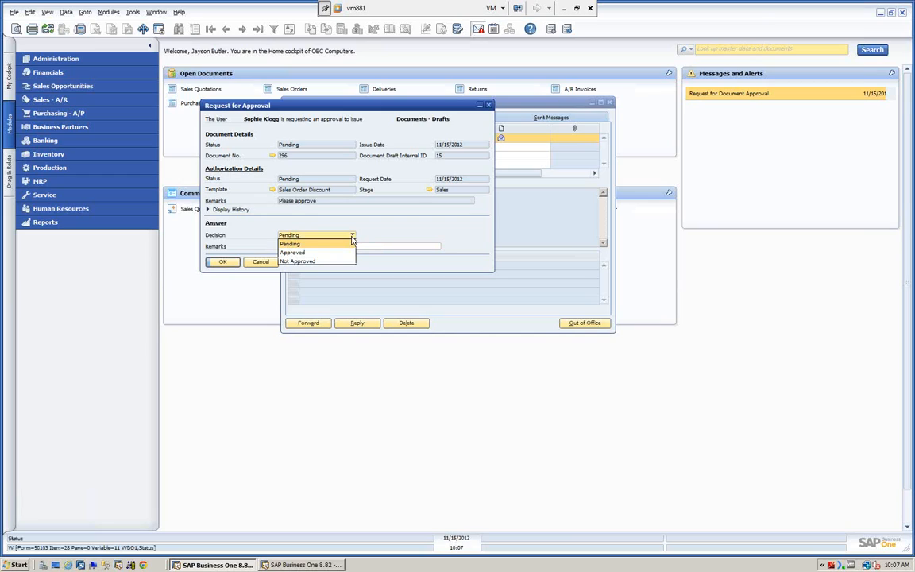
{"action": "left_click", "coordinate": [292, 253]}
{"action": "left_click", "coordinate": [291, 247]}
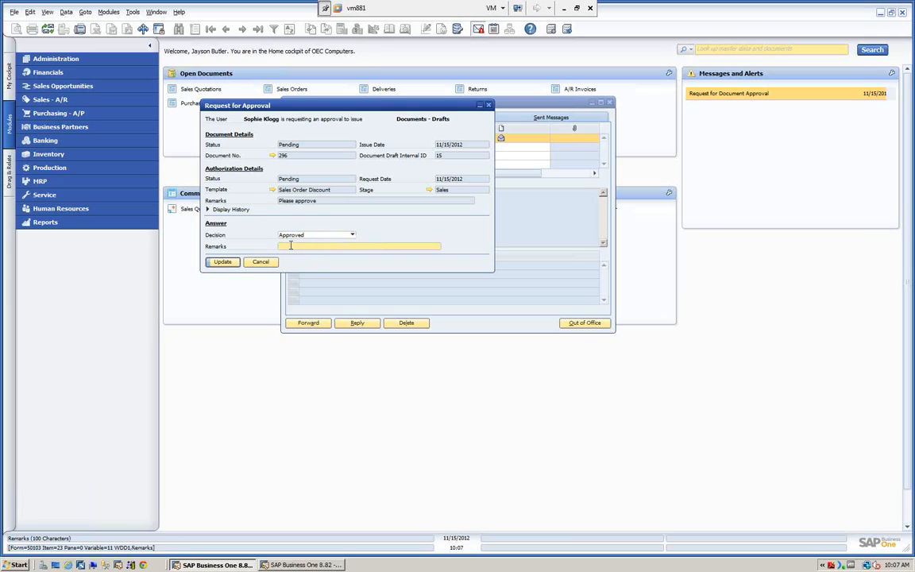
{"action": "type", "text": "Please collect the outstanding balance"}
{"action": "left_click", "coordinate": [219, 260]}
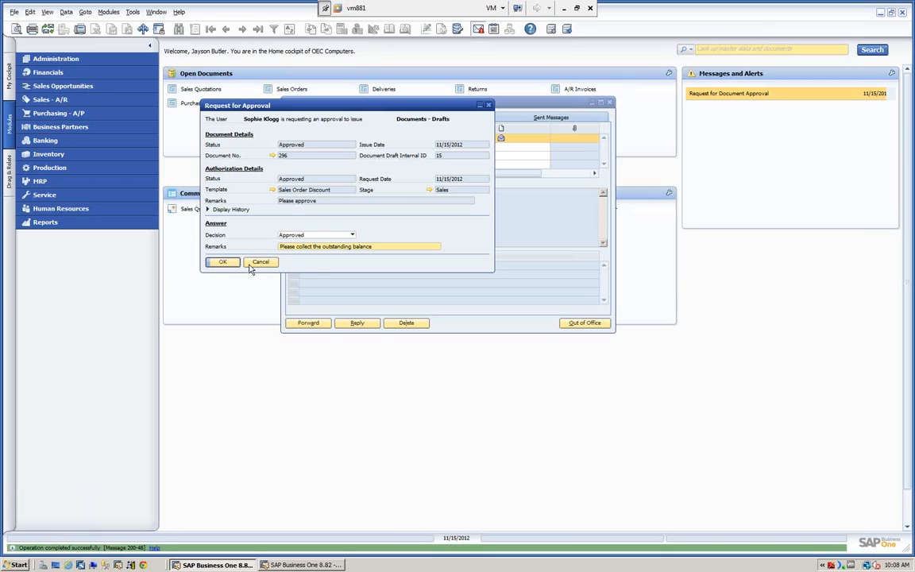
{"action": "left_click", "coordinate": [232, 263]}
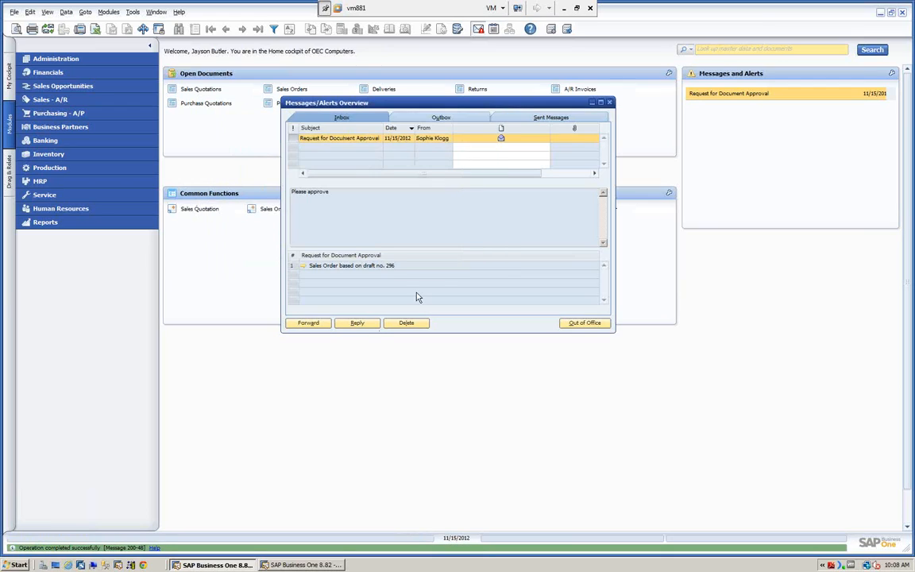
{"action": "left_click", "coordinate": [609, 103]}
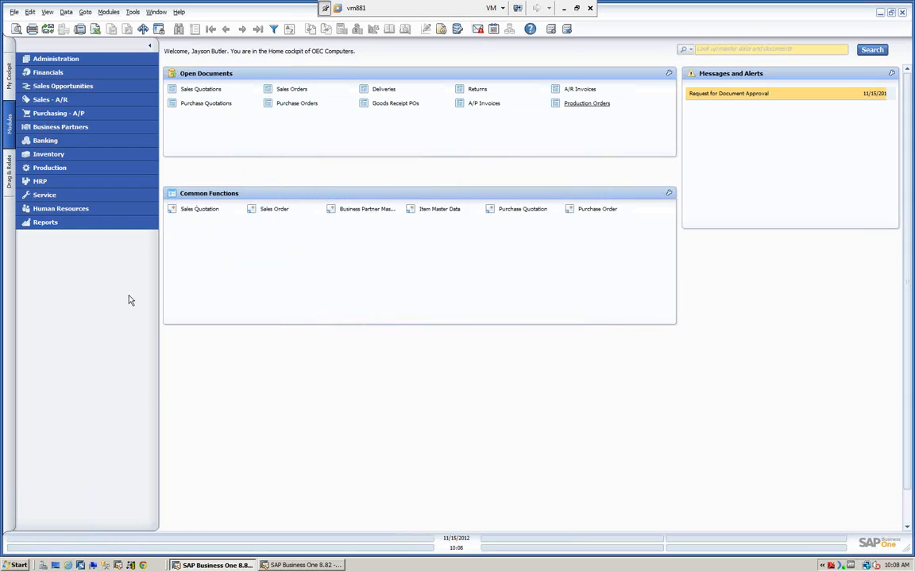
Step: Switch to the salesperson's session, open the approved draft from the "Document generation approved" message and add it as a sales order
{"action": "left_click", "coordinate": [302, 564]}
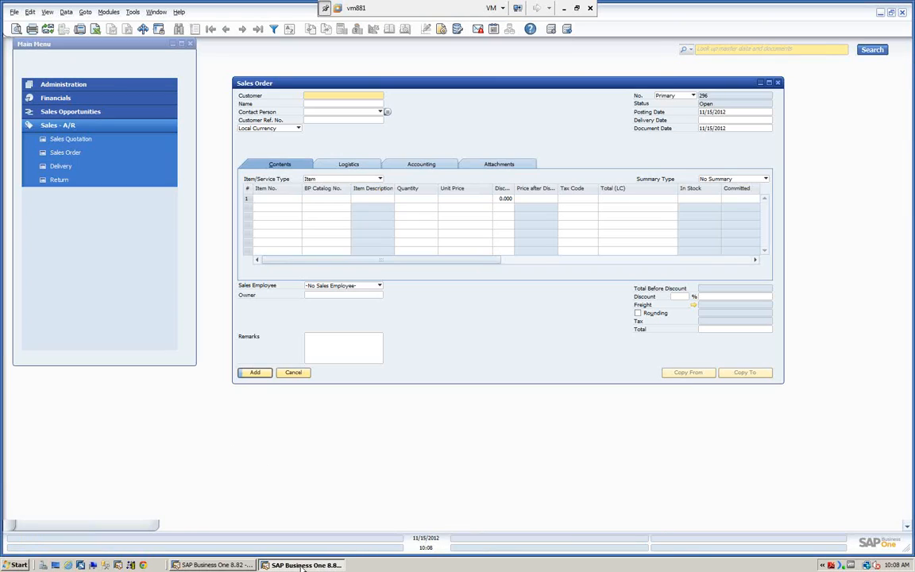
{"action": "left_click", "coordinate": [299, 375]}
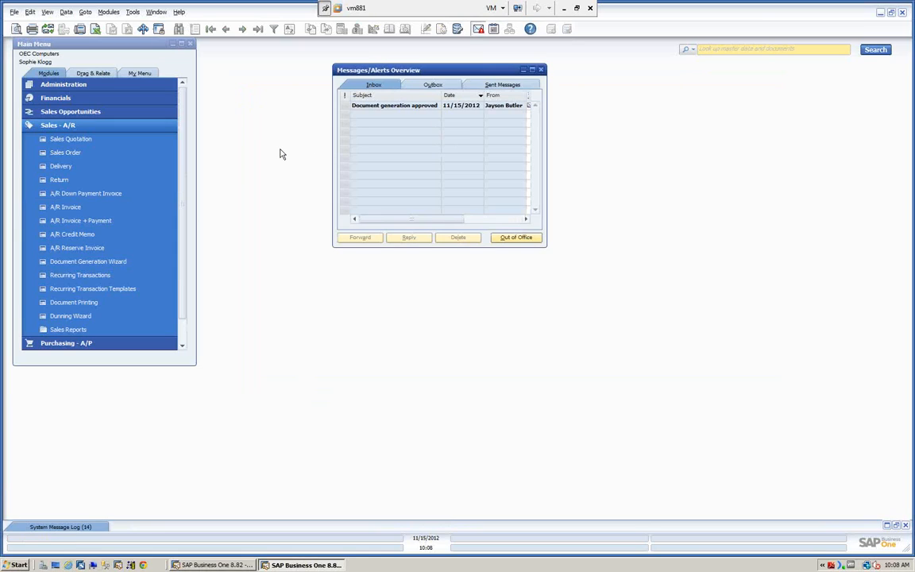
{"action": "left_click", "coordinate": [390, 109]}
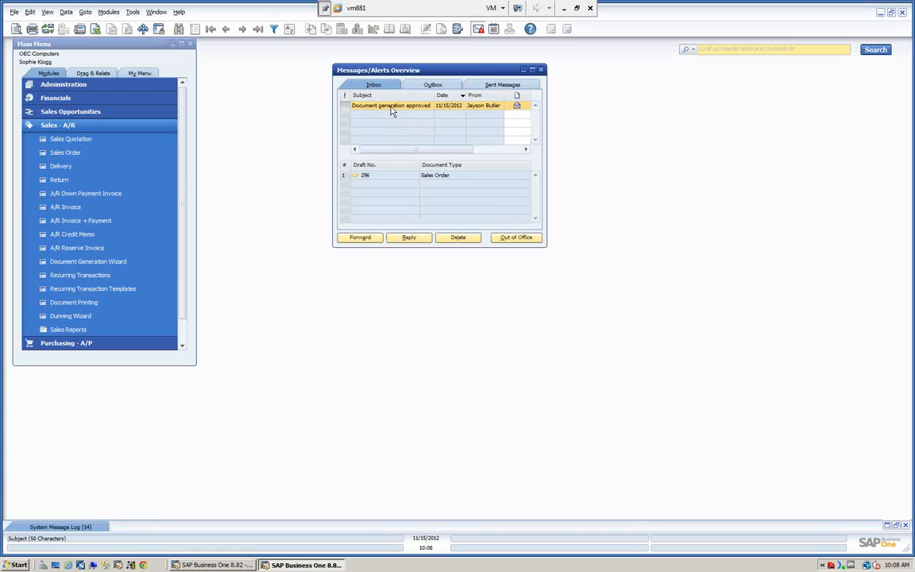
{"action": "left_click", "coordinate": [357, 176]}
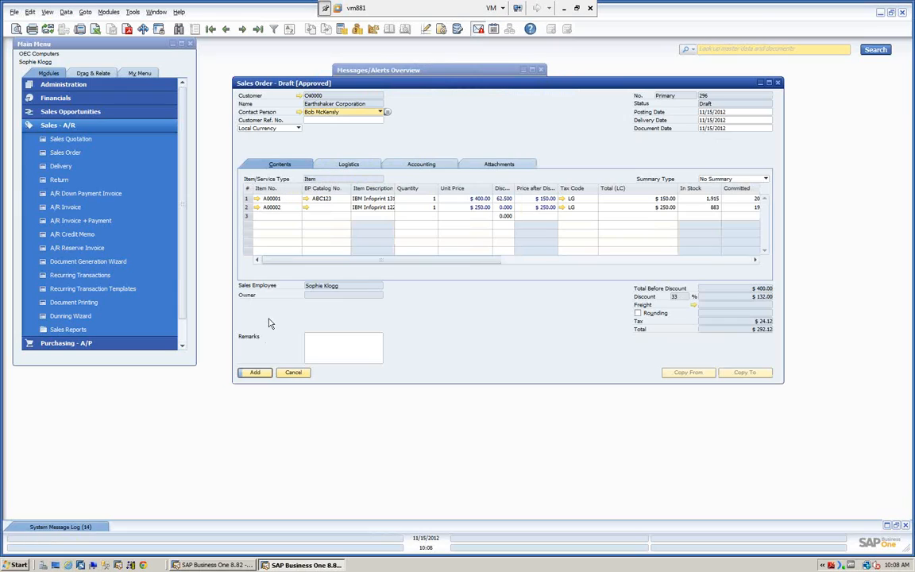
{"action": "left_click", "coordinate": [255, 373]}
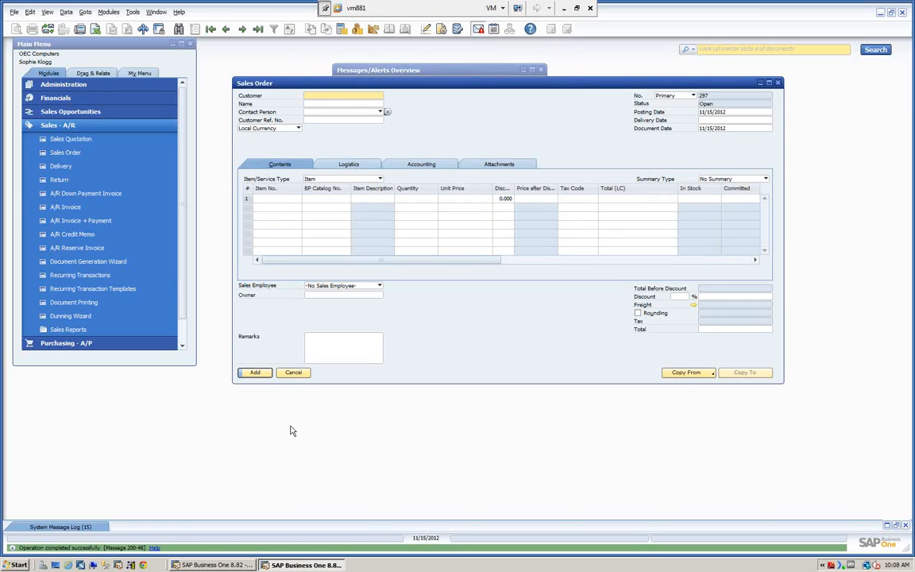
{"action": "left_click", "coordinate": [293, 373]}
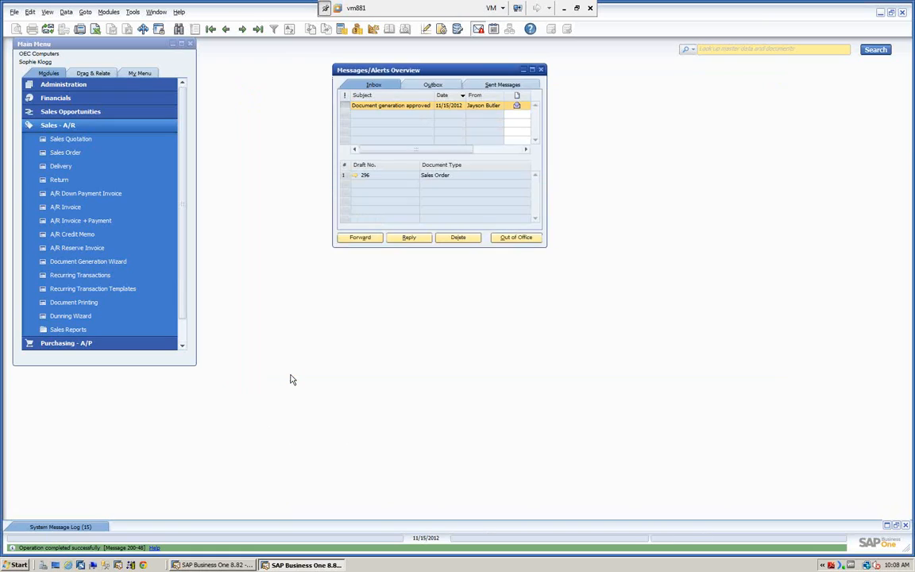
{"action": "left_click", "coordinate": [541, 70]}
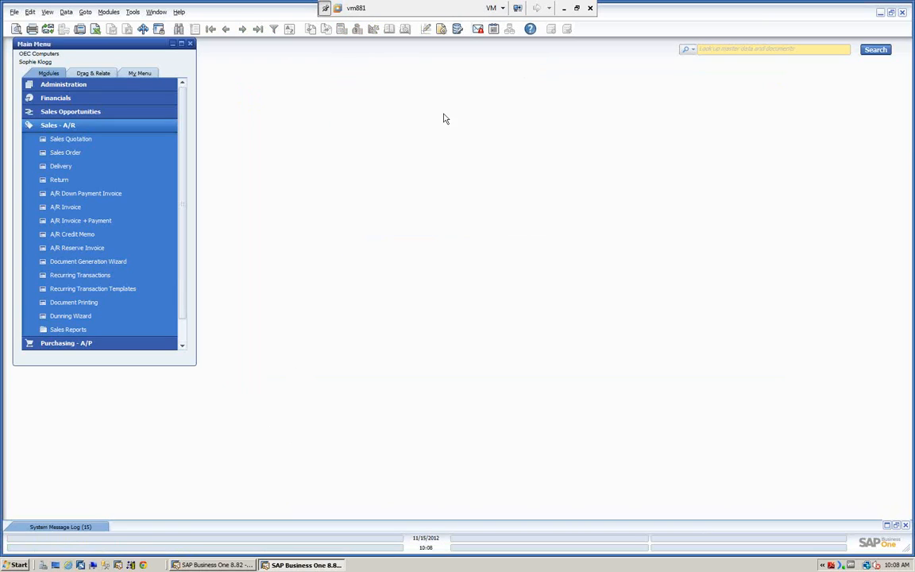
Step: Switch to the authorizer's SAP Business One session and display the Sales stage in the approval stages setup
{"action": "left_click", "coordinate": [201, 567]}
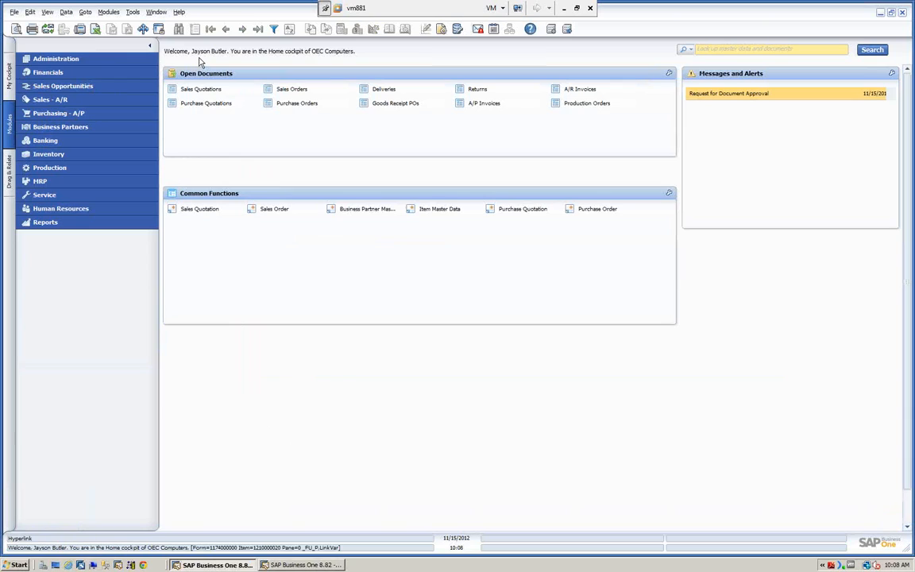
{"action": "left_click", "coordinate": [84, 60]}
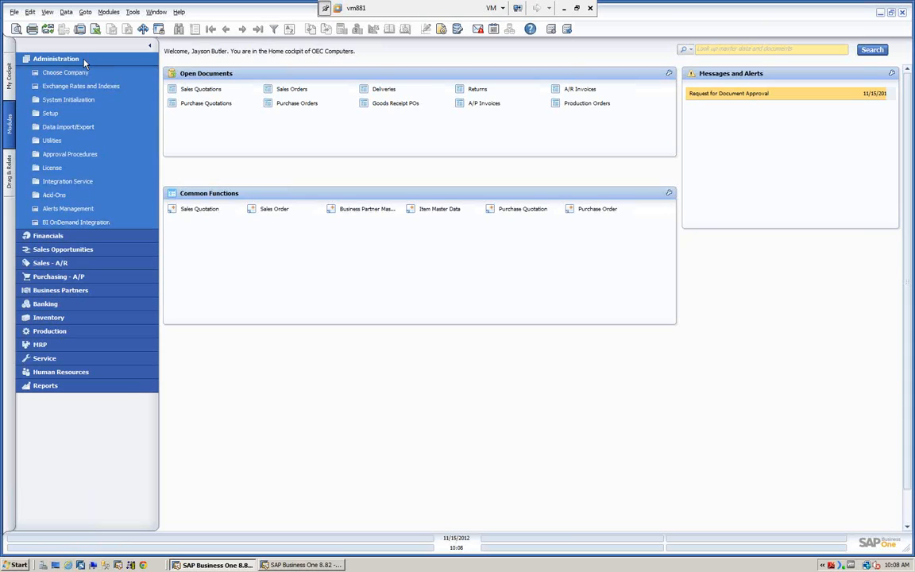
{"action": "left_click", "coordinate": [70, 155]}
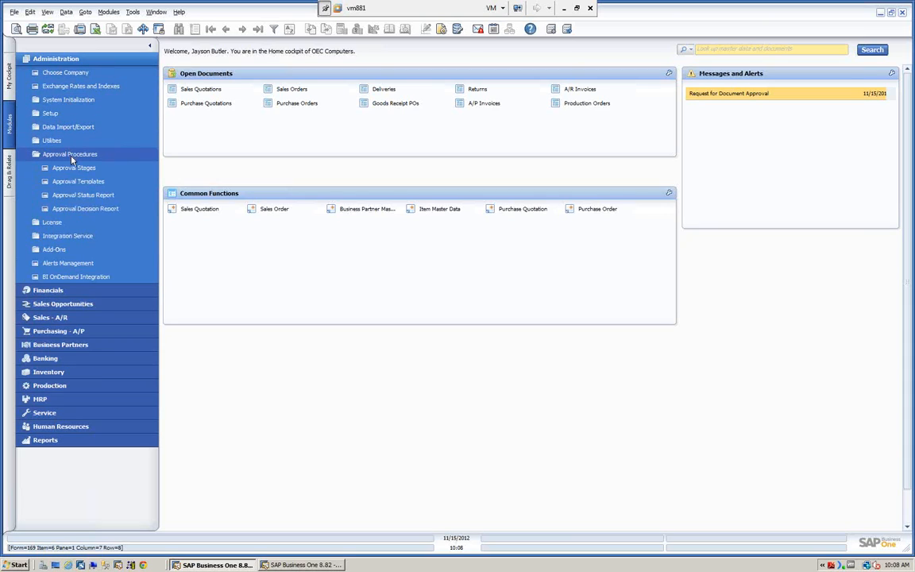
{"action": "left_click", "coordinate": [76, 169]}
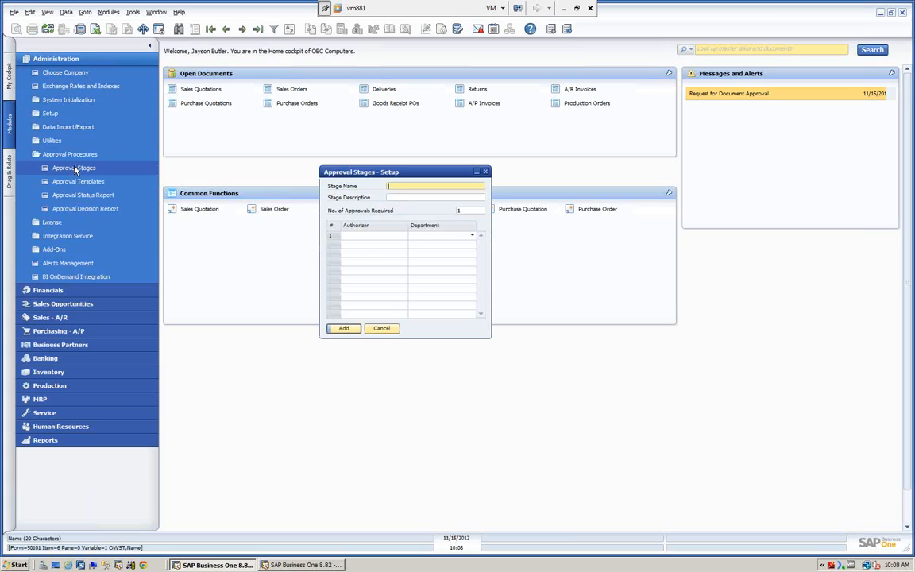
{"action": "left_click", "coordinate": [258, 30]}
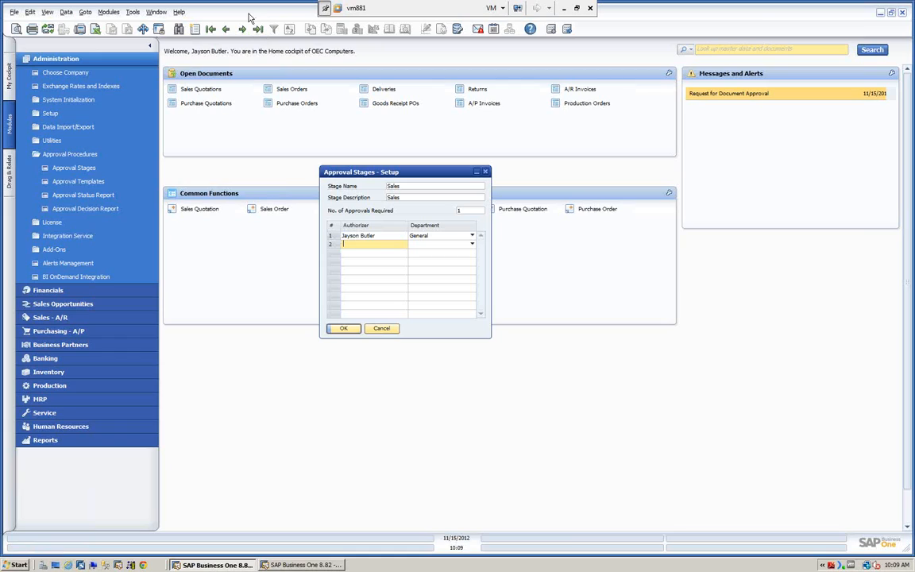
Step: Add one Accounting user and one HR user as additional authorizers of the Sales approval stage
{"action": "key", "text": "Tab"}
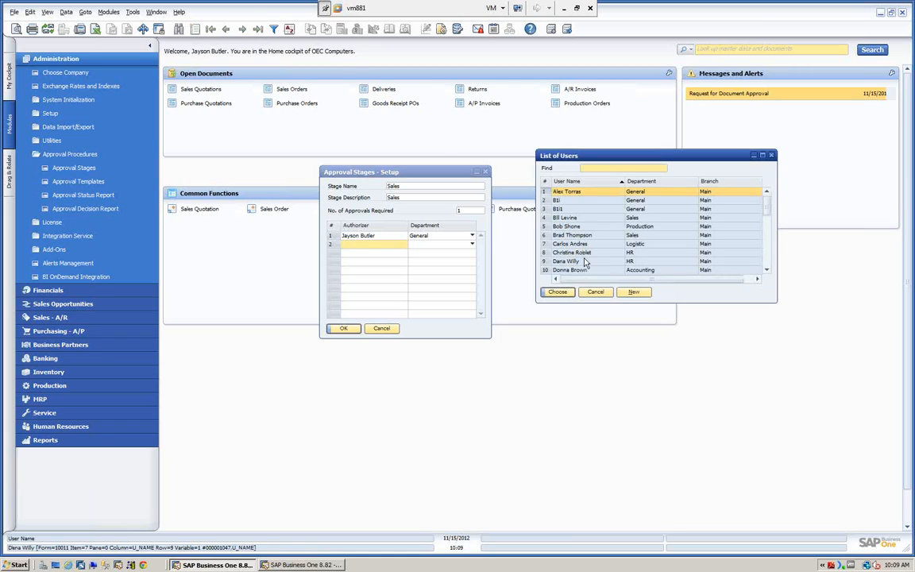
{"action": "left_click", "coordinate": [569, 272]}
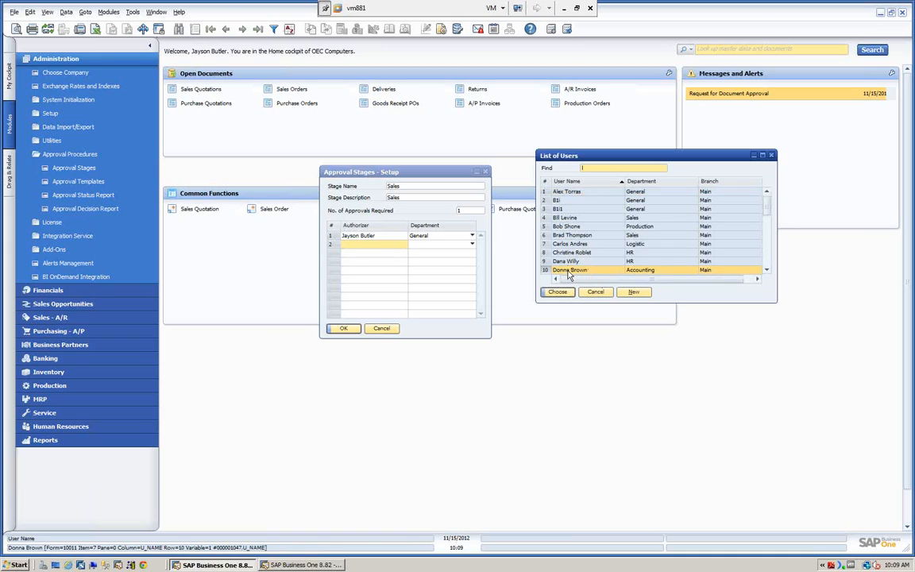
{"action": "left_click", "coordinate": [556, 293]}
{"action": "left_click", "coordinate": [397, 260]}
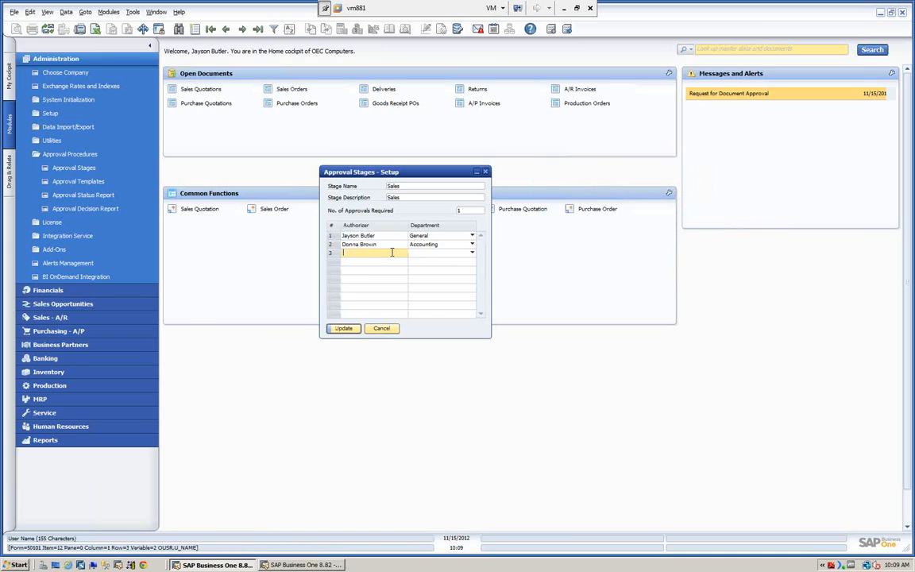
{"action": "key", "text": "Tab"}
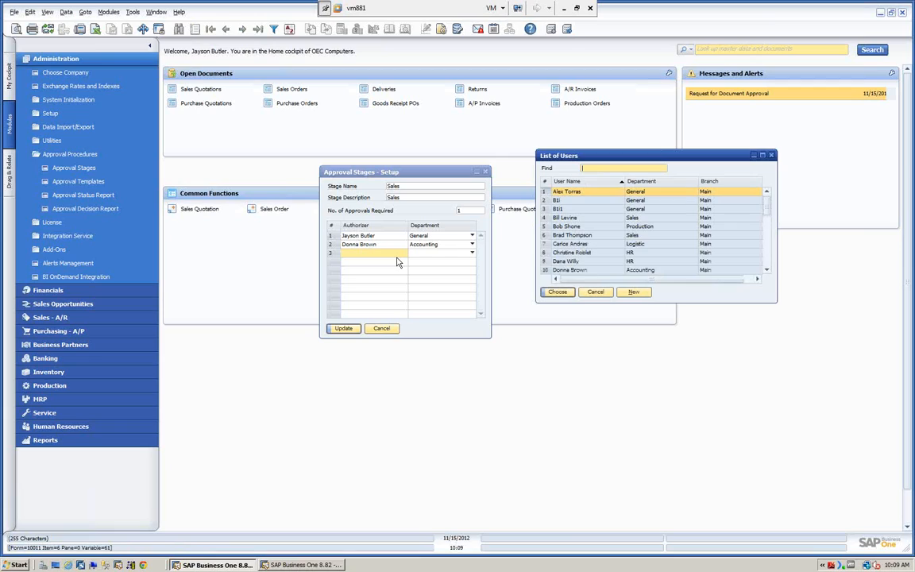
{"action": "left_click", "coordinate": [569, 253]}
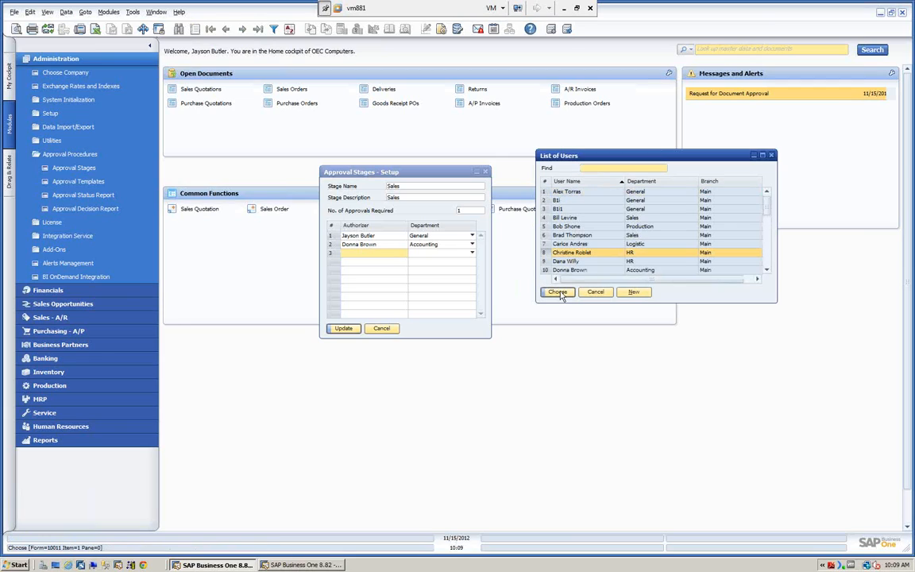
{"action": "left_click", "coordinate": [557, 292]}
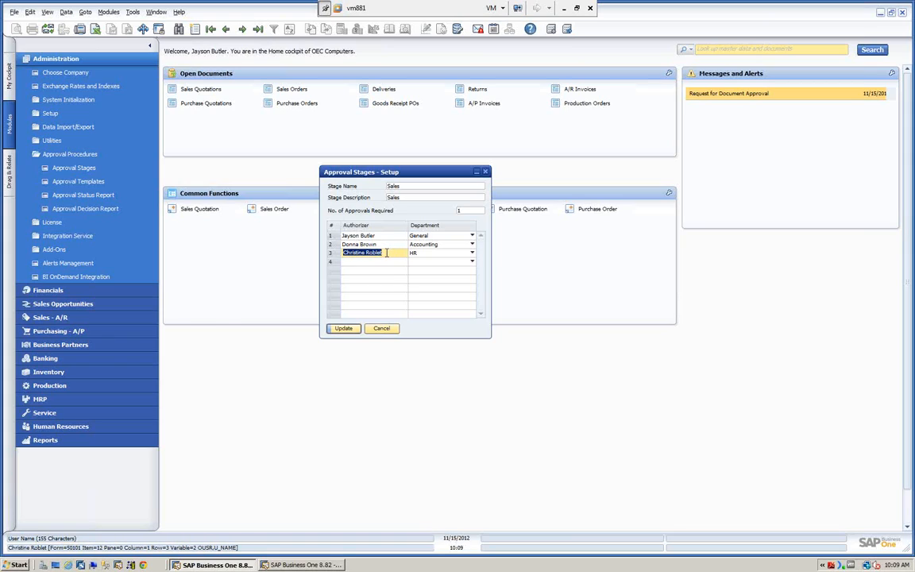
Step: Set the number of approvals required for the Sales stage to 3 and discard the unsaved stage changes
{"action": "left_click", "coordinate": [461, 210]}
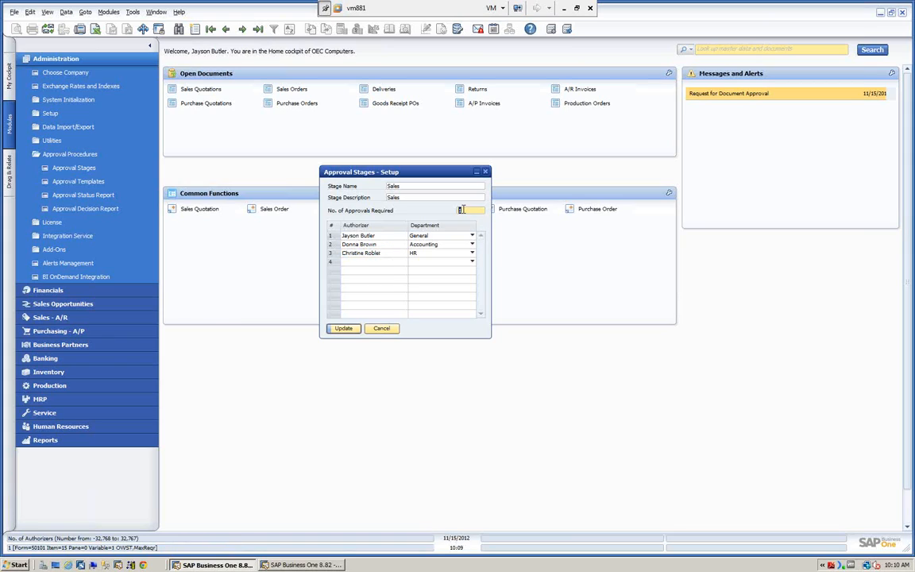
{"action": "type", "text": "2"}
{"action": "key", "text": "BackSpace"}
{"action": "type", "text": "3"}
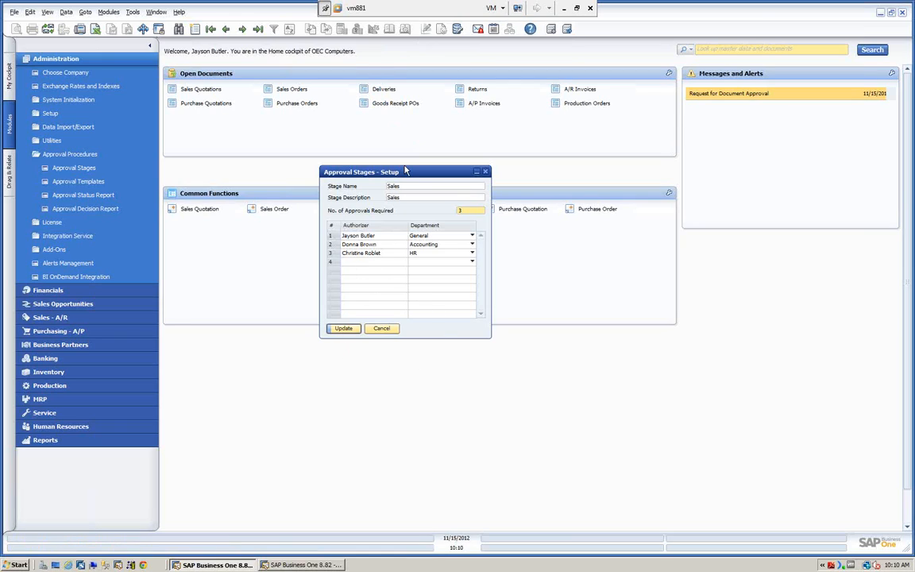
{"action": "left_click", "coordinate": [381, 328]}
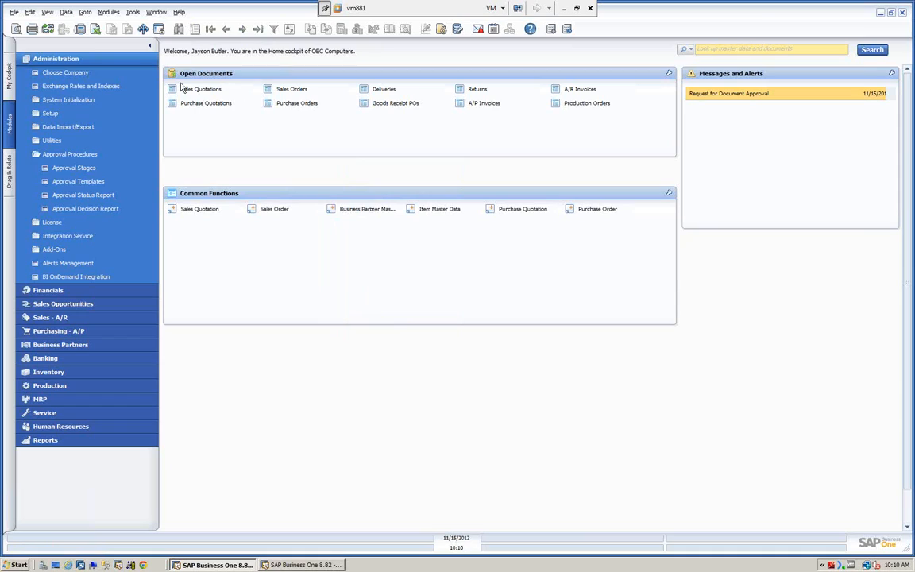
Step: Reopen the approval stages setup, browse through the AP Invoice, Inventory and Sales stages, and close it
{"action": "left_click", "coordinate": [76, 168]}
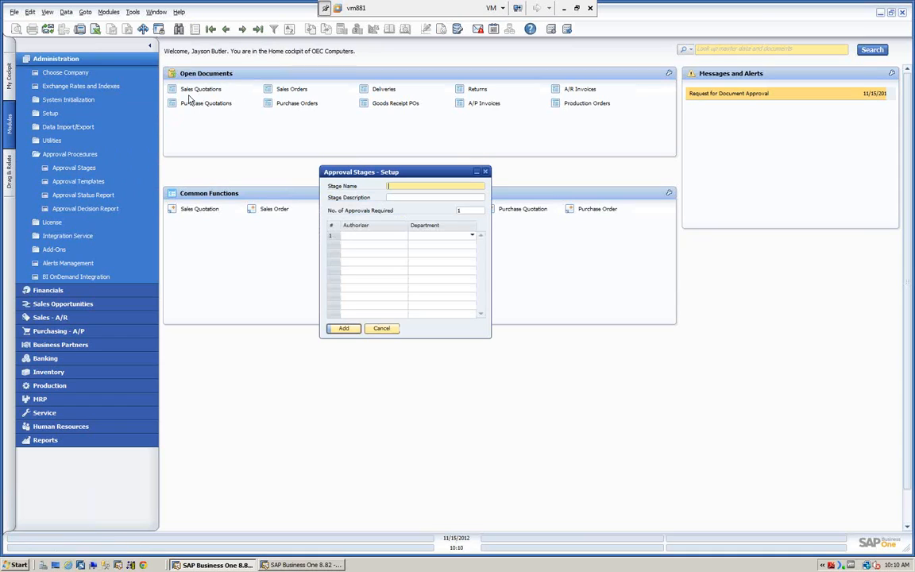
{"action": "left_click", "coordinate": [210, 29]}
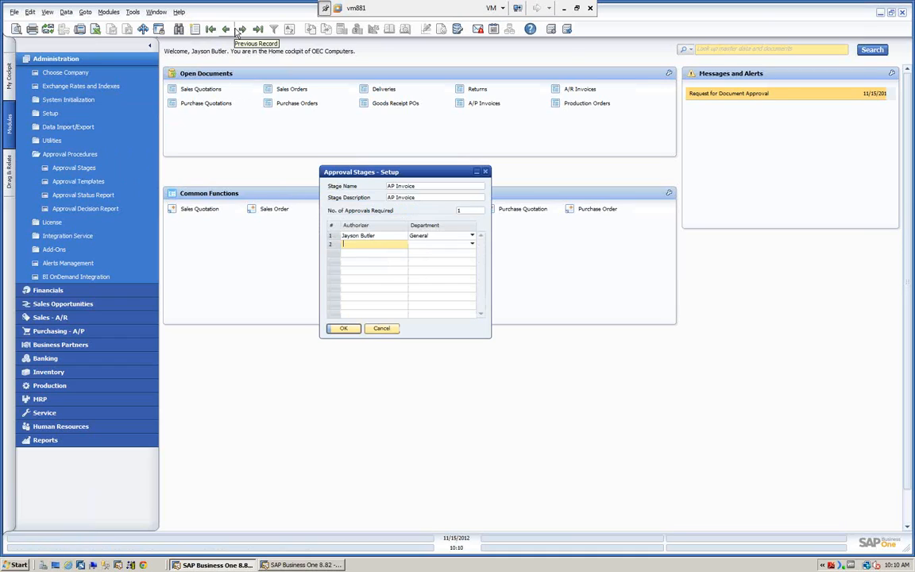
{"action": "left_click", "coordinate": [240, 29]}
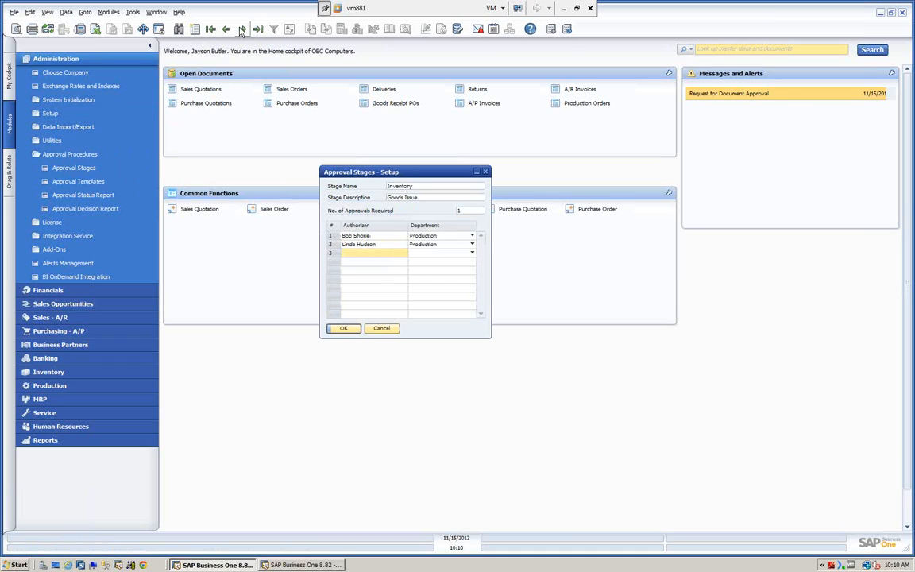
{"action": "left_click", "coordinate": [241, 29]}
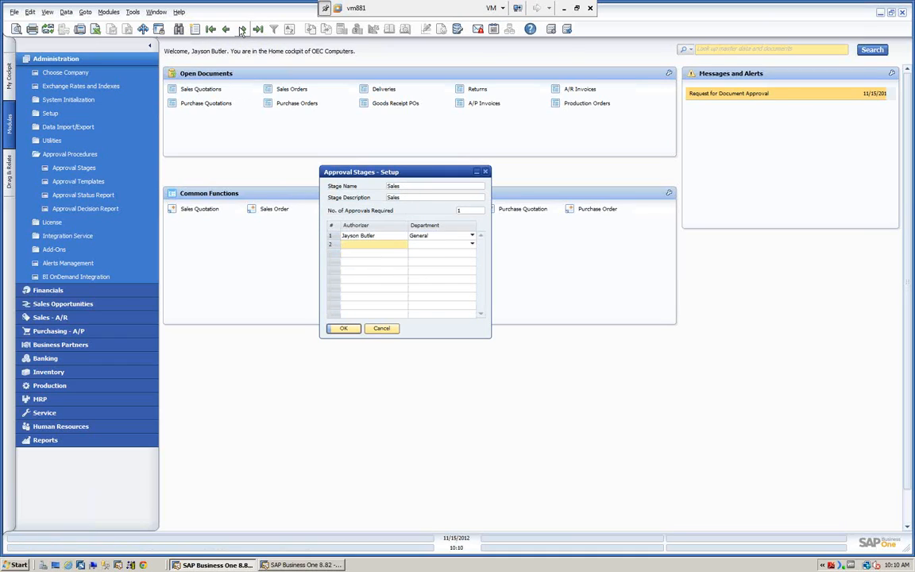
{"action": "left_click", "coordinate": [240, 28]}
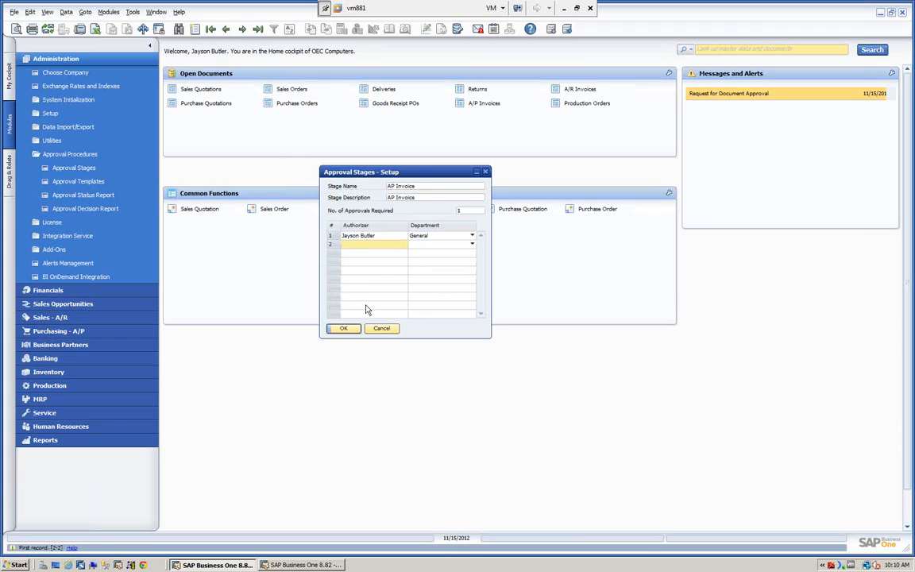
{"action": "left_click", "coordinate": [382, 329]}
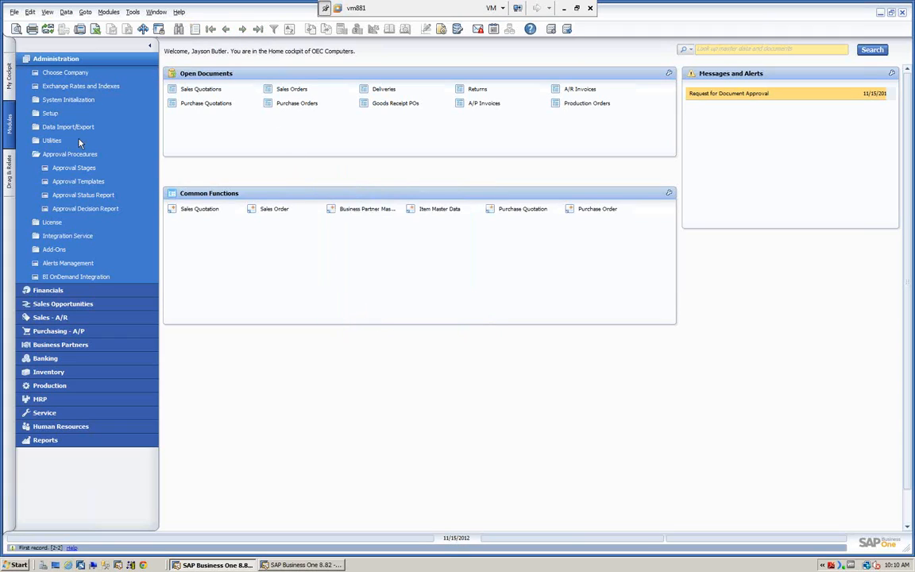
Step: Open the Sales Order Discount approval template and review its originators and the documents it applies to
{"action": "left_click", "coordinate": [72, 183]}
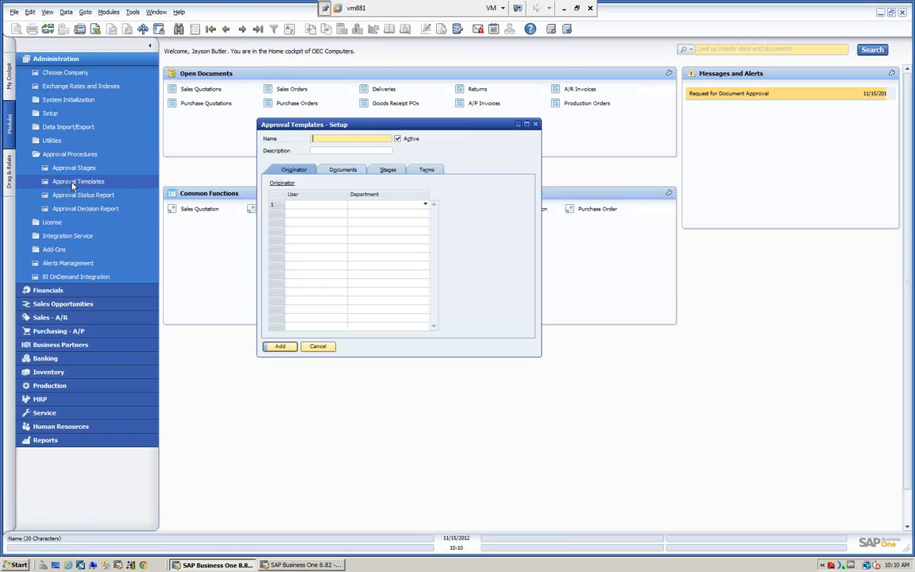
{"action": "left_click_drag", "start_coordinate": [368, 127], "coordinate": [417, 139]}
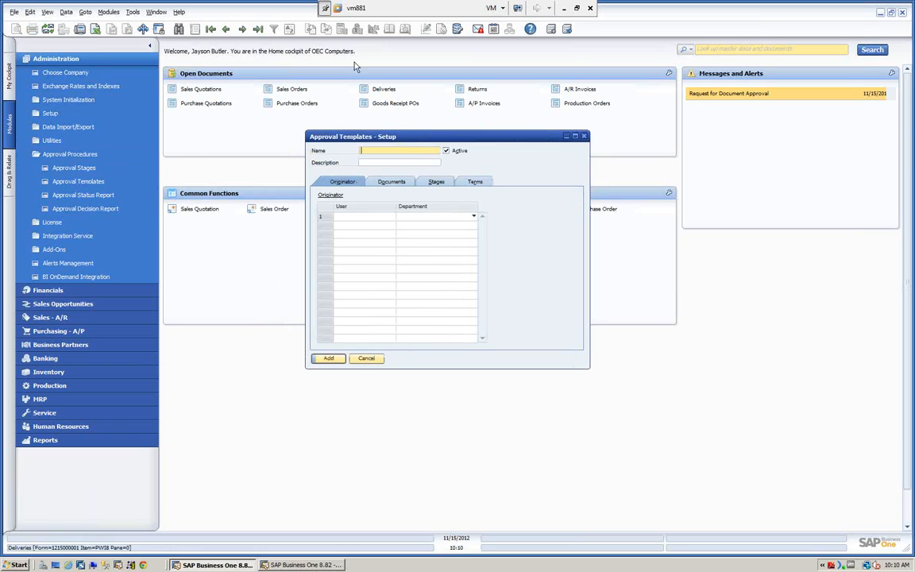
{"action": "left_click", "coordinate": [257, 30]}
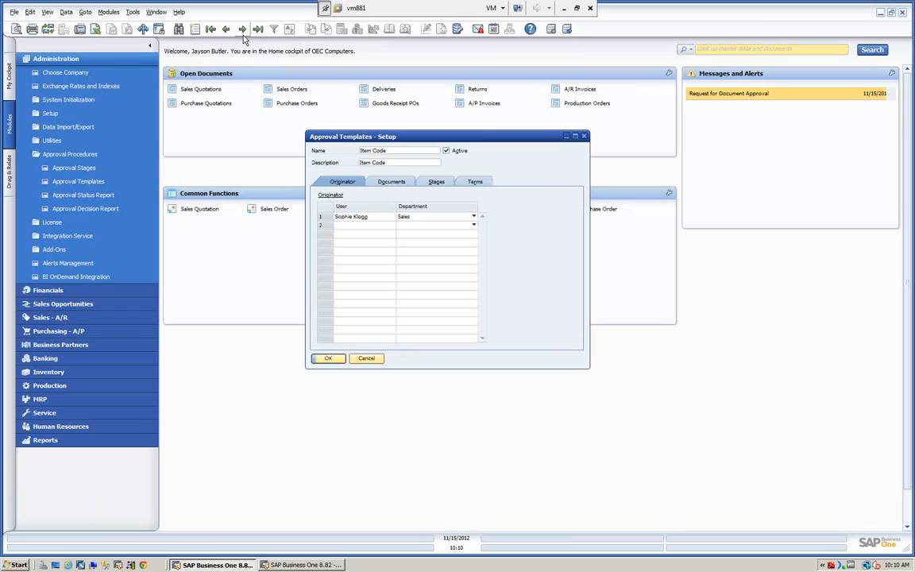
{"action": "left_click", "coordinate": [227, 29]}
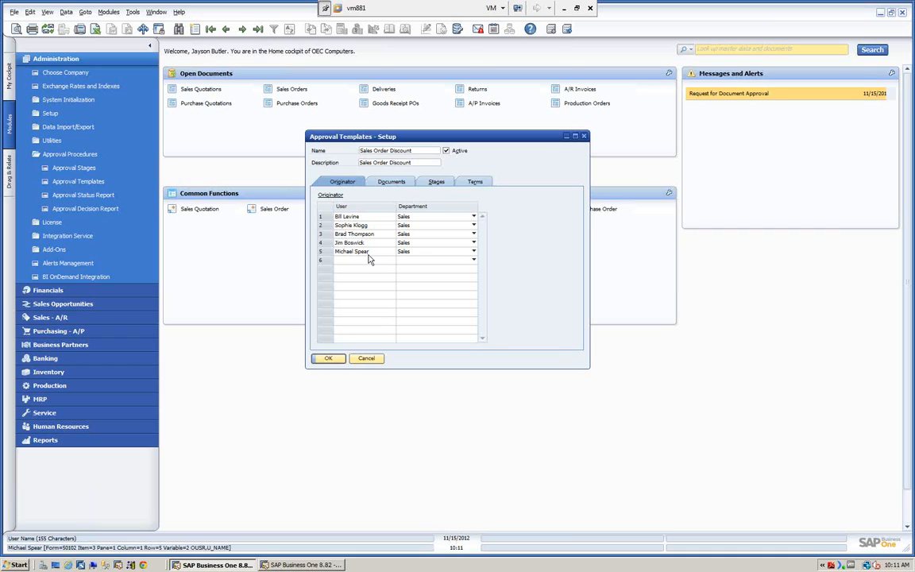
{"action": "left_click", "coordinate": [392, 185]}
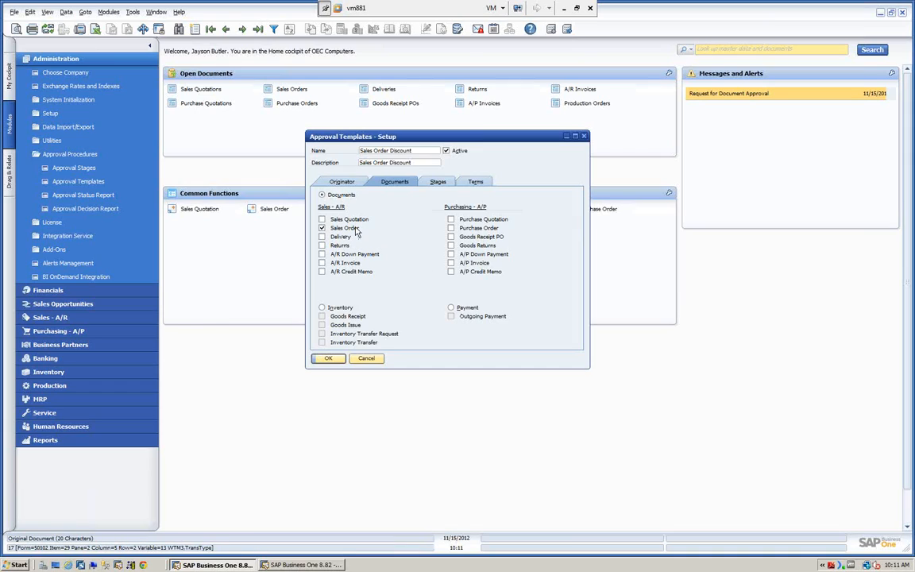
Step: Add AP Invoice as the second approval stage of the Sales Order Discount template
{"action": "left_click", "coordinate": [438, 182]}
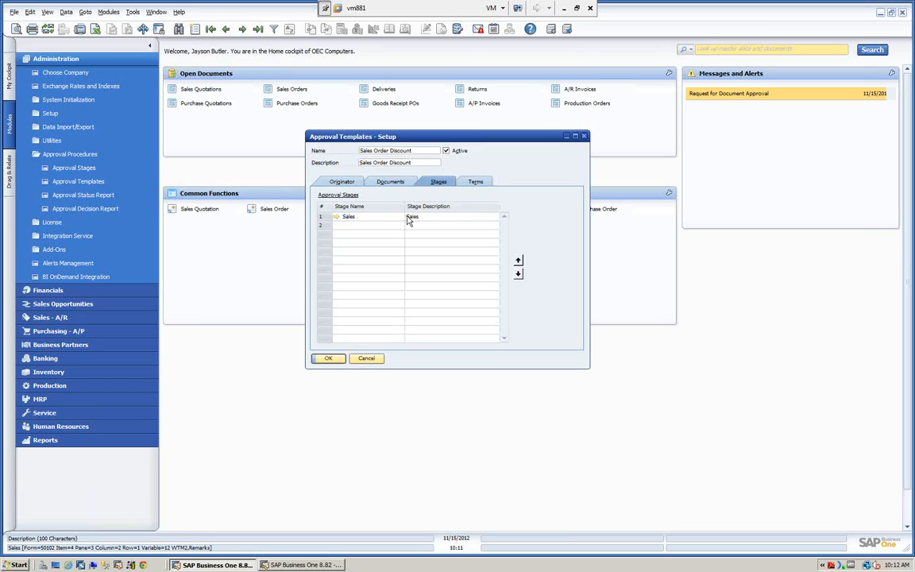
{"action": "left_click", "coordinate": [381, 226]}
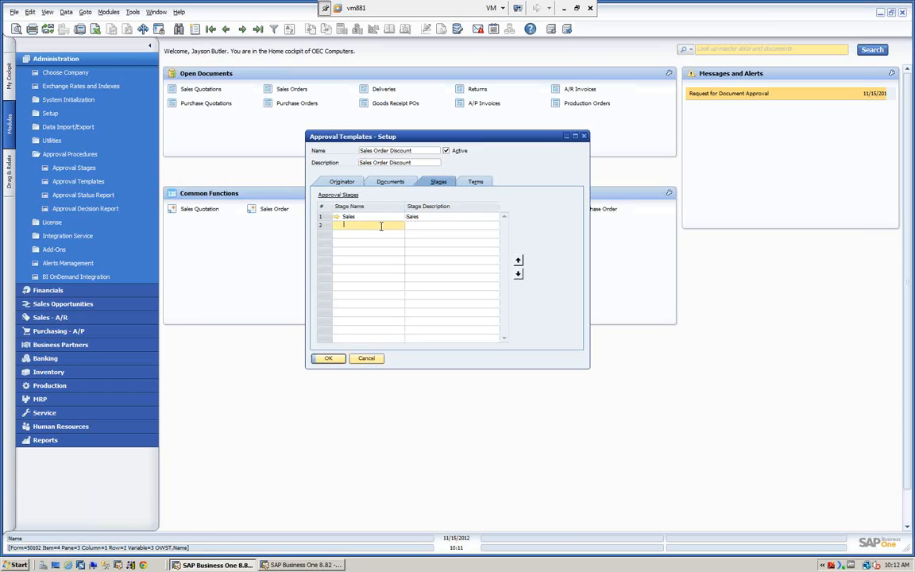
{"action": "key", "text": "Tab"}
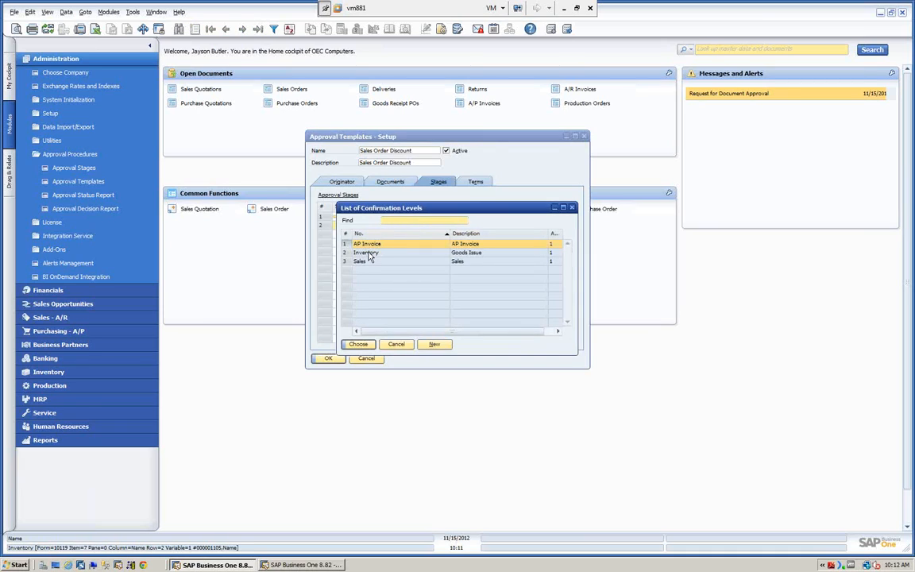
{"action": "left_click", "coordinate": [359, 344]}
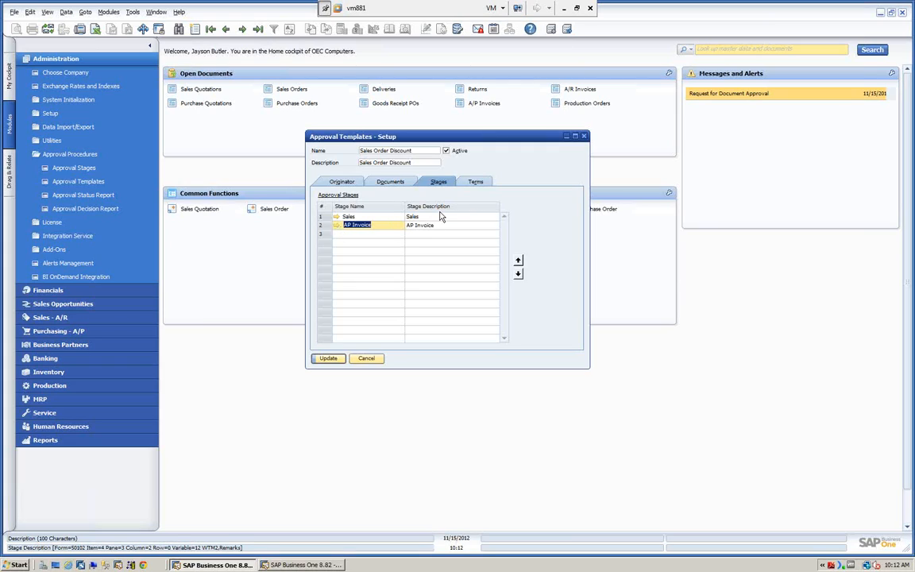
Step: Check the setup of the Sales and AP Invoice stages and delete the AP Invoice stage from the template
{"action": "left_click", "coordinate": [338, 217]}
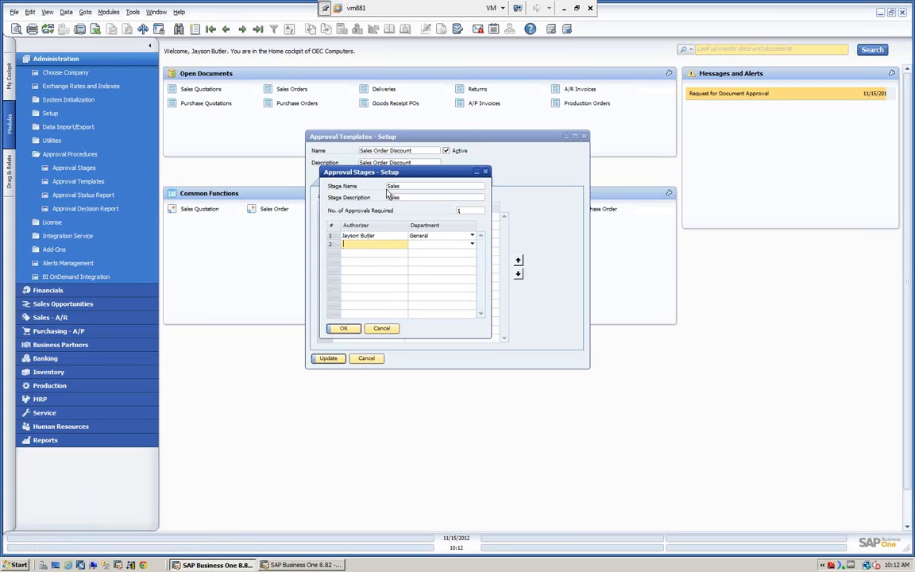
{"action": "left_click", "coordinate": [343, 328]}
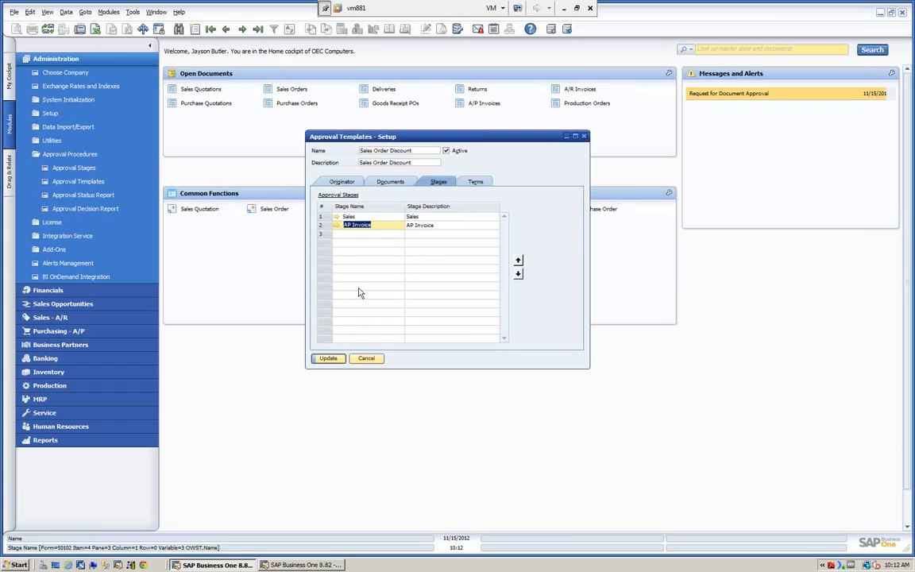
{"action": "left_click", "coordinate": [336, 227]}
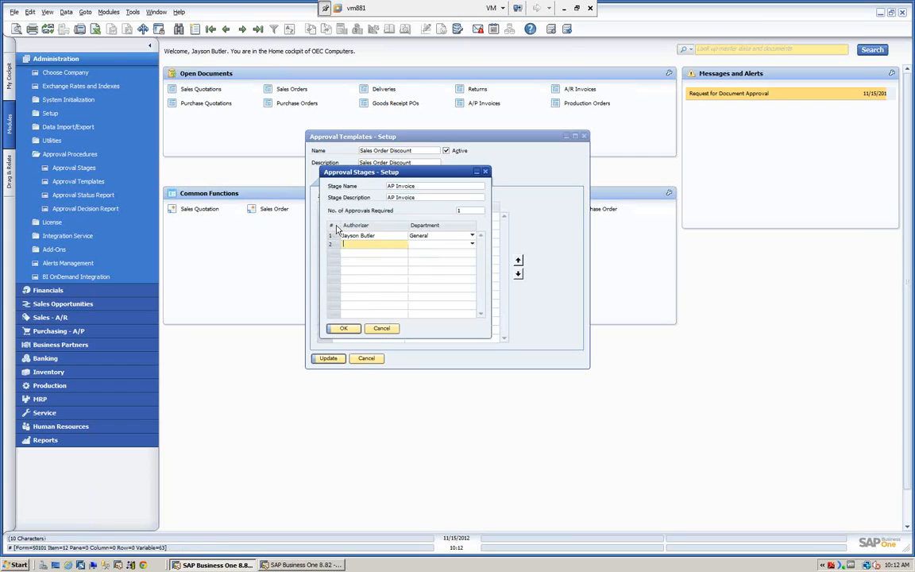
{"action": "left_click", "coordinate": [380, 328]}
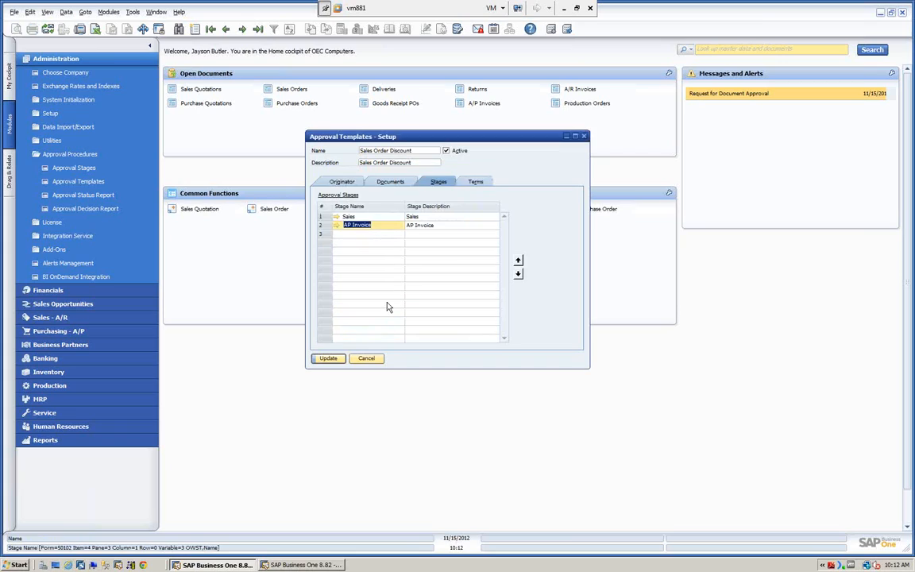
{"action": "right_click", "coordinate": [323, 230]}
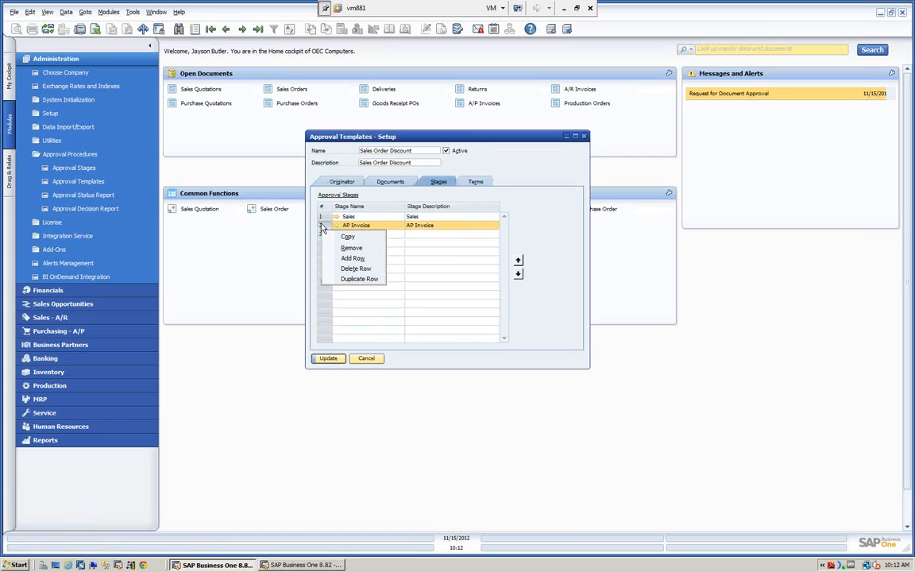
{"action": "left_click", "coordinate": [354, 269]}
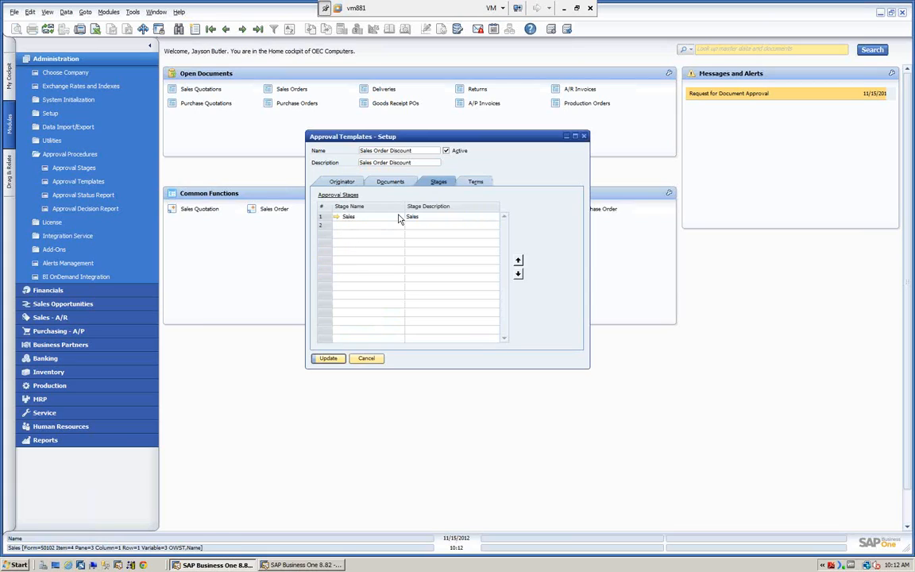
Step: Review the Discount % launch term, its ratio choices and value, and save the Sales Order Discount template
{"action": "left_click", "coordinate": [475, 182]}
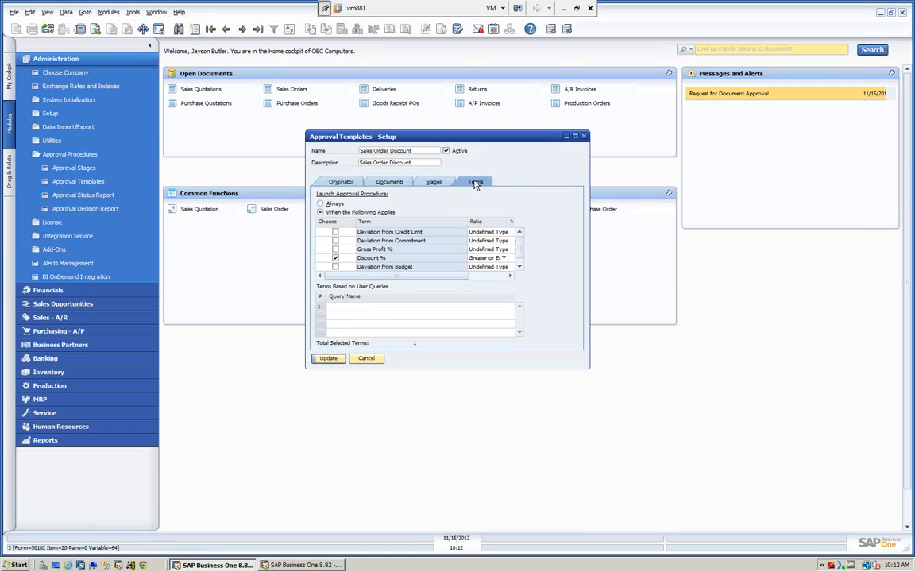
{"action": "left_click_drag", "start_coordinate": [409, 140], "coordinate": [389, 117]}
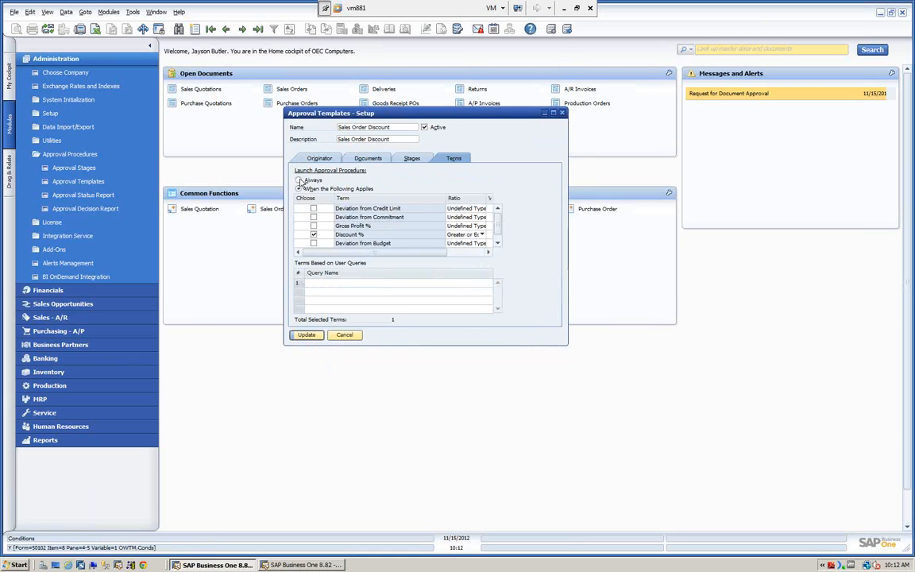
{"action": "left_click_drag", "start_coordinate": [427, 113], "coordinate": [392, 116]}
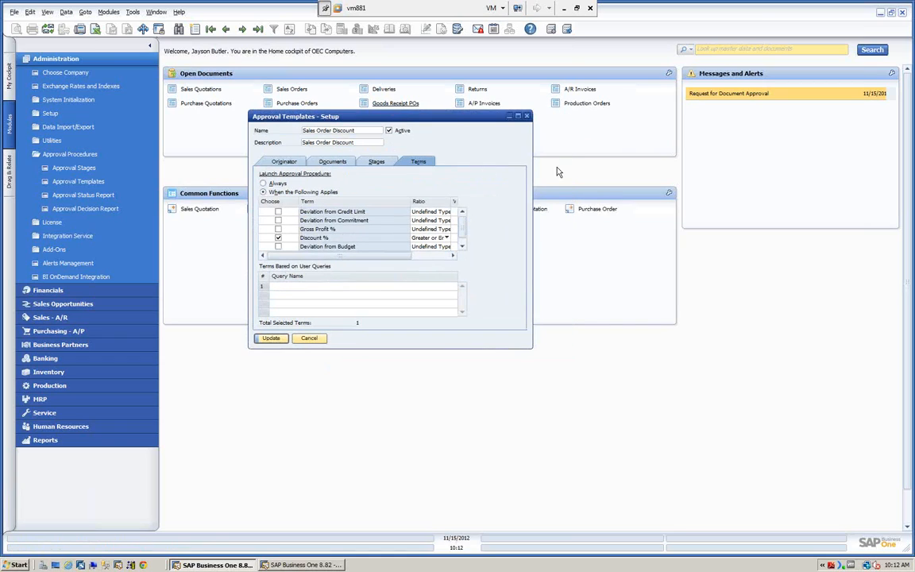
{"action": "left_click_drag", "start_coordinate": [532, 156], "coordinate": [690, 156]}
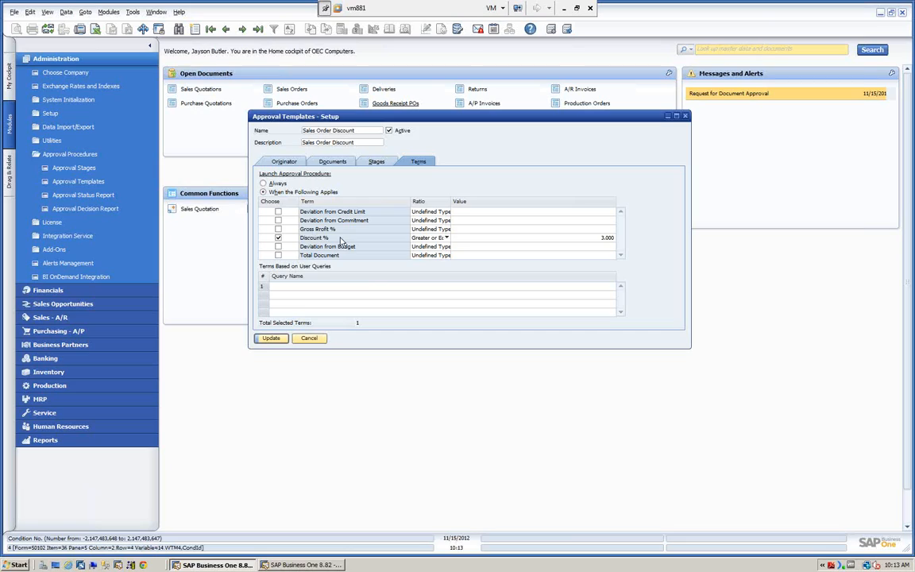
{"action": "left_click", "coordinate": [448, 238]}
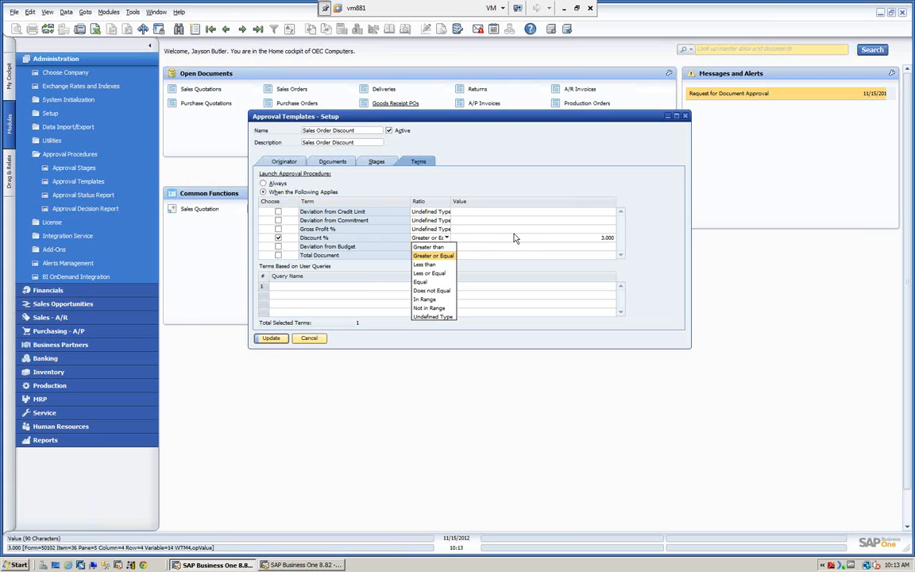
{"action": "left_click", "coordinate": [585, 240]}
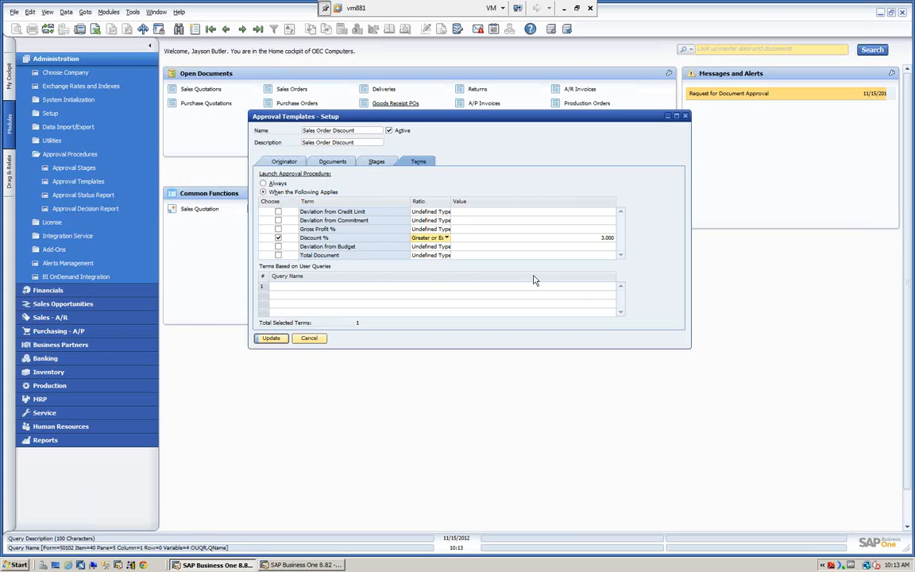
{"action": "left_click", "coordinate": [271, 339]}
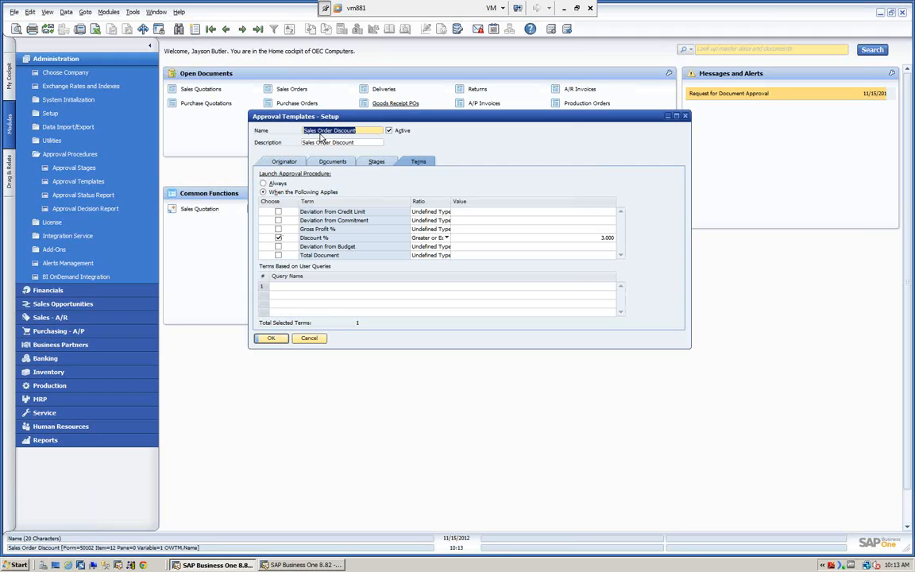
Step: Review the saved Sales Order Discount template's originators, documents, stages and terms once more
{"action": "left_click", "coordinate": [283, 161]}
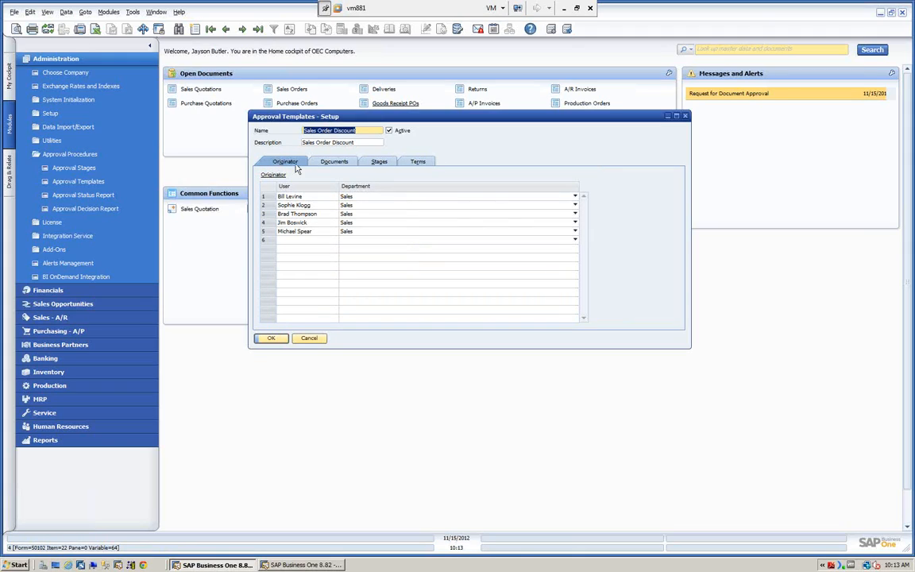
{"action": "left_click", "coordinate": [321, 163]}
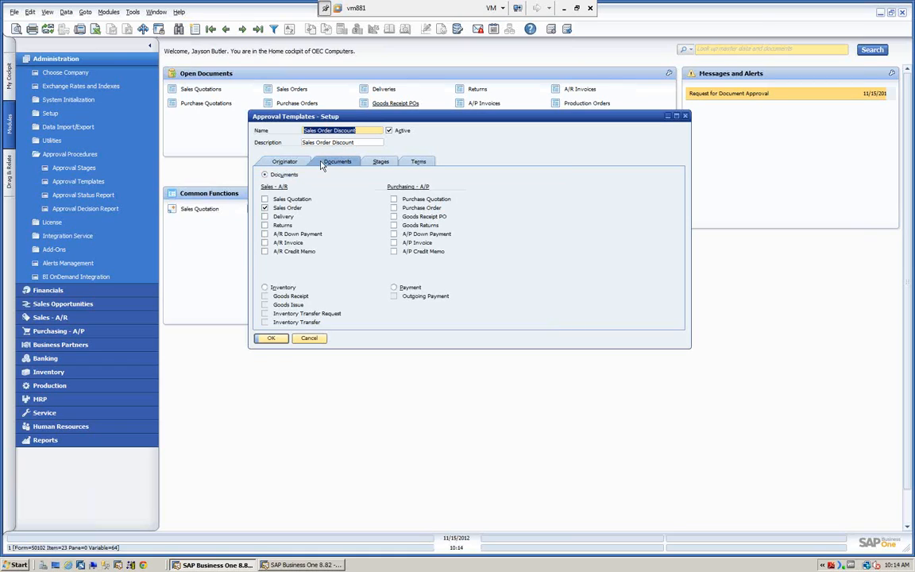
{"action": "left_click", "coordinate": [371, 164]}
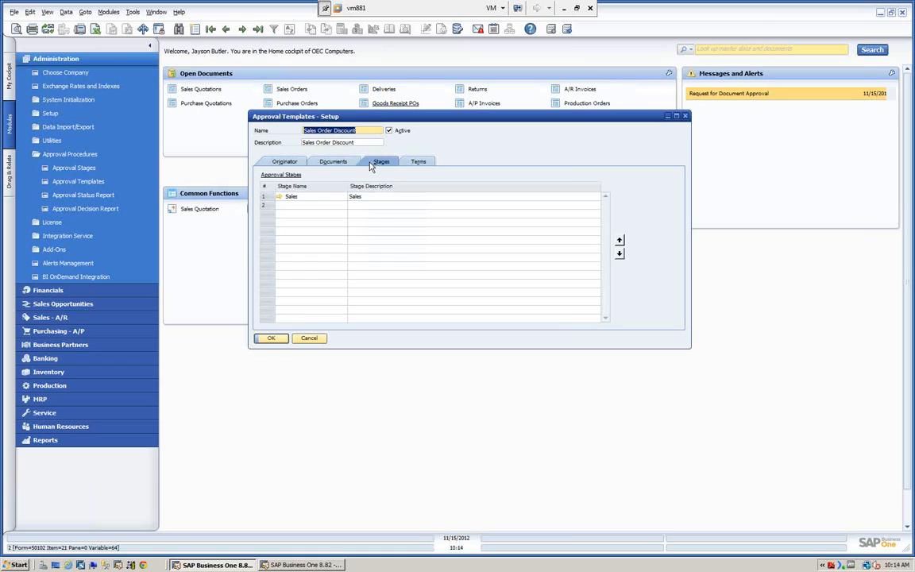
{"action": "left_click", "coordinate": [415, 164]}
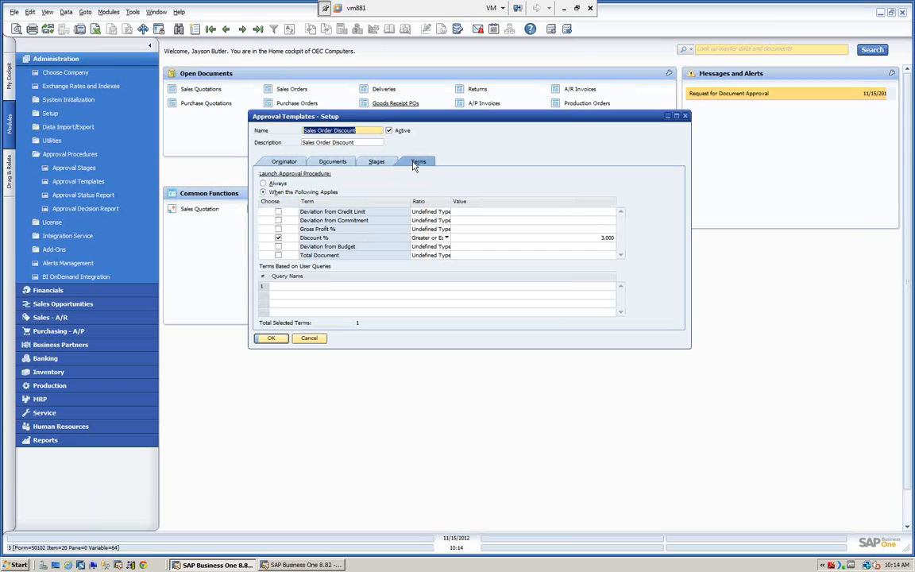
Step: Browse to the AP Invoice approval template, examine its originator, document, stage authorizer and launch terms, and close it
{"action": "left_click", "coordinate": [210, 29]}
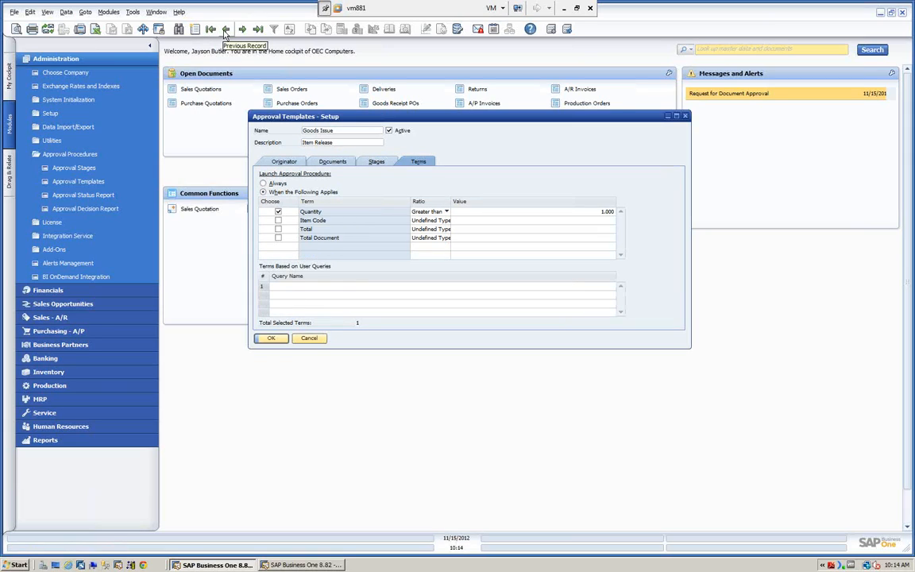
{"action": "left_click", "coordinate": [241, 29]}
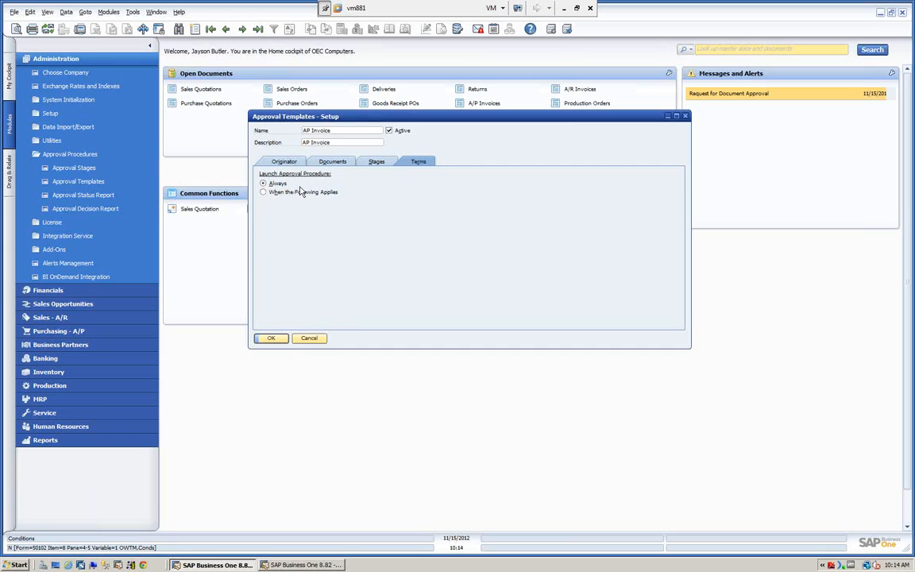
{"action": "left_click", "coordinate": [285, 161]}
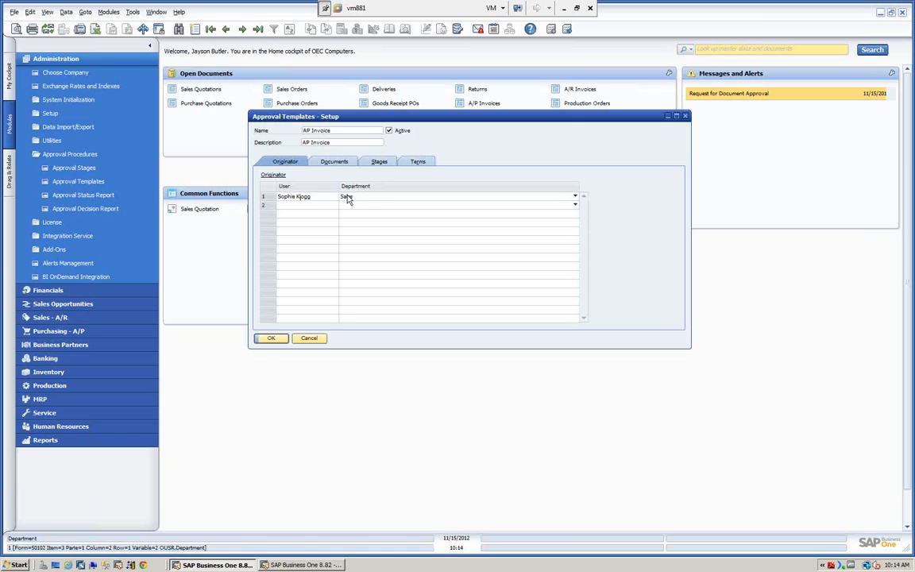
{"action": "left_click", "coordinate": [326, 161]}
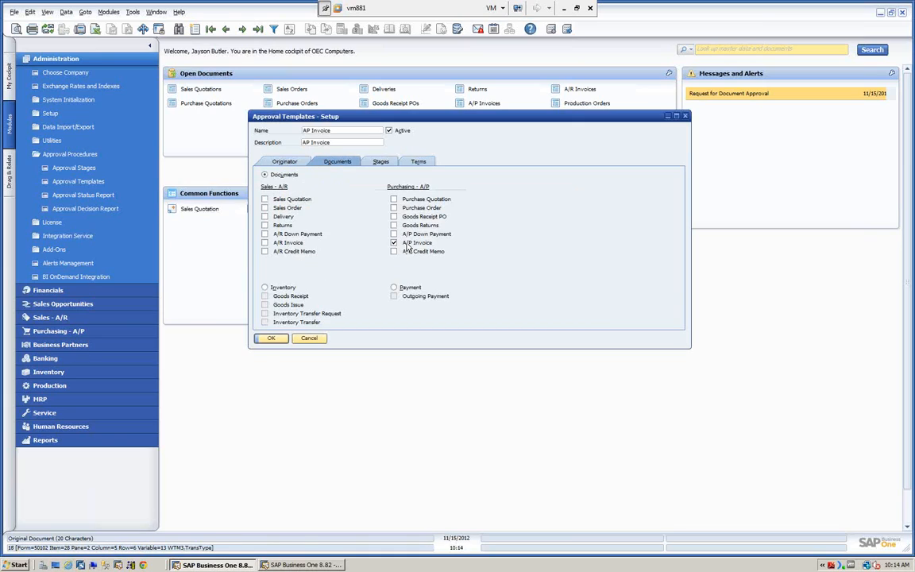
{"action": "left_click", "coordinate": [381, 161]}
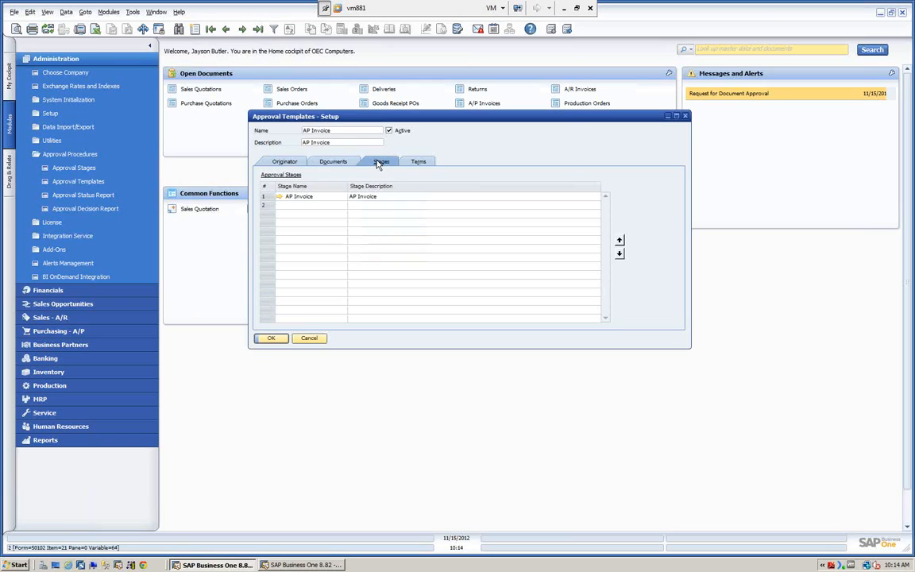
{"action": "left_click", "coordinate": [280, 197]}
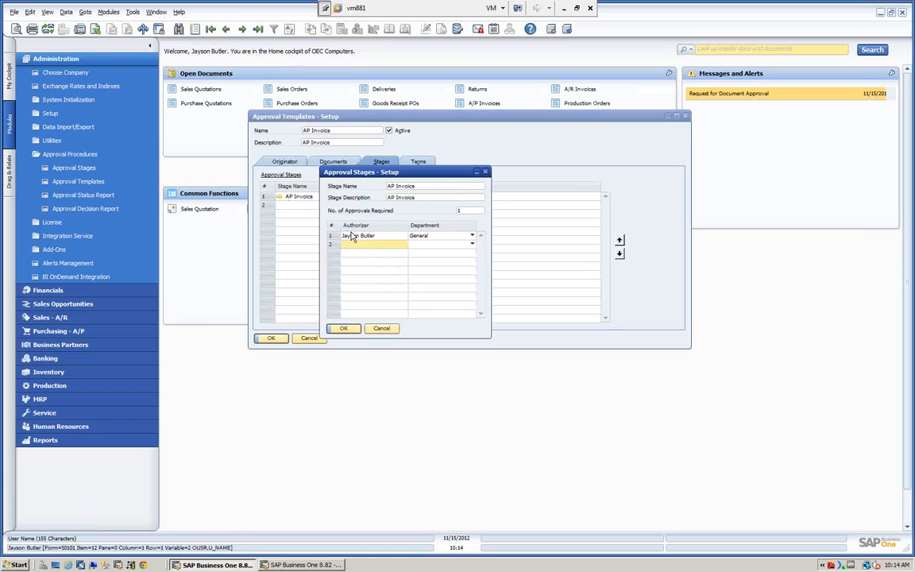
{"action": "left_click", "coordinate": [345, 329]}
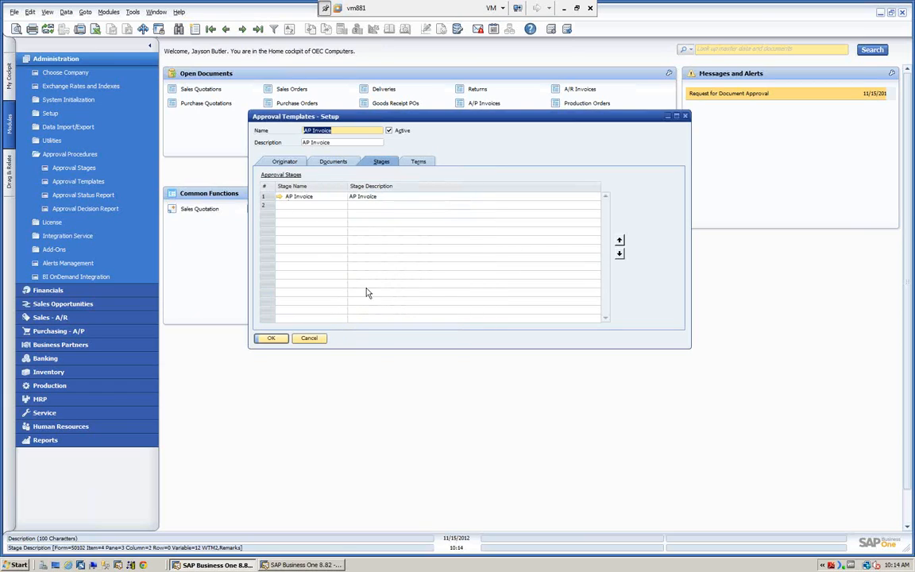
{"action": "left_click", "coordinate": [420, 163]}
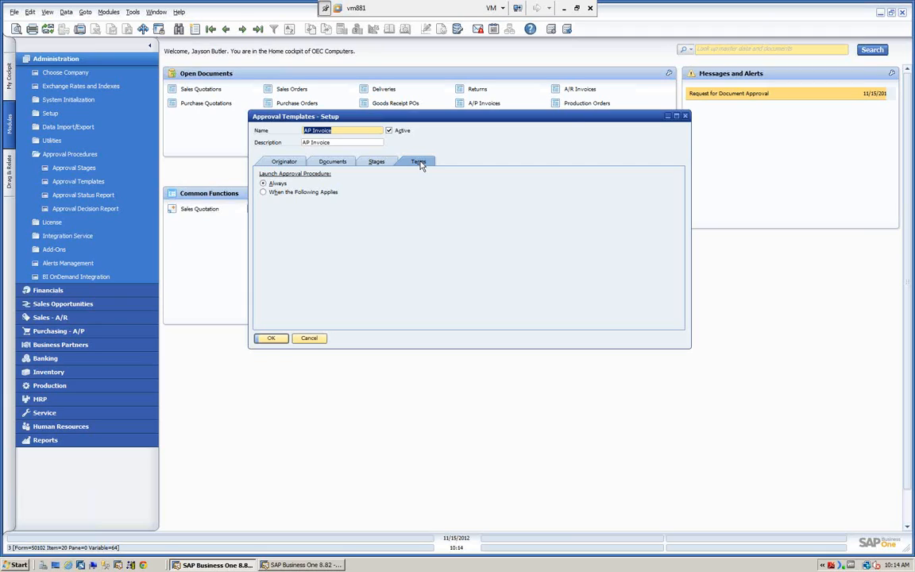
{"action": "left_click", "coordinate": [271, 339]}
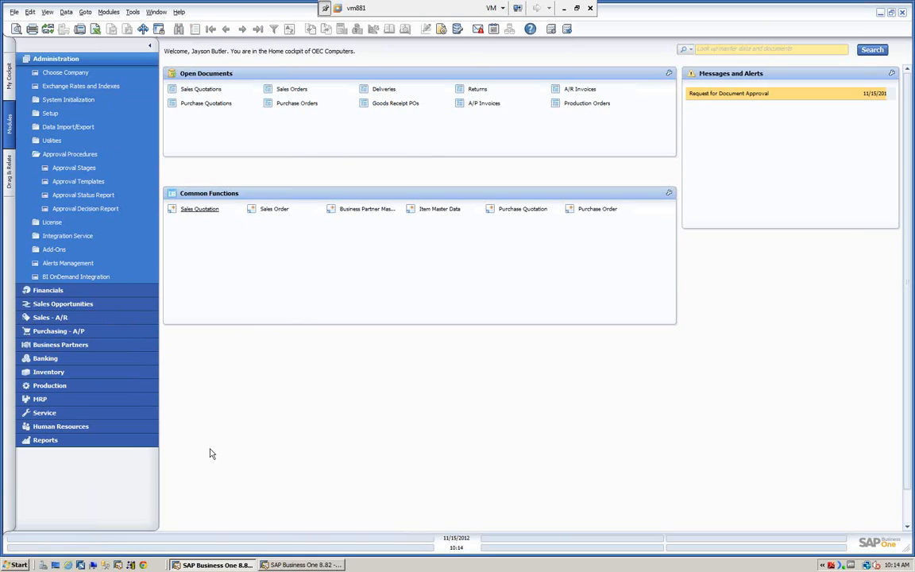
Step: Switch to the second SAP Business One session and open a new A/P Invoice from Purchasing
{"action": "left_click", "coordinate": [308, 565]}
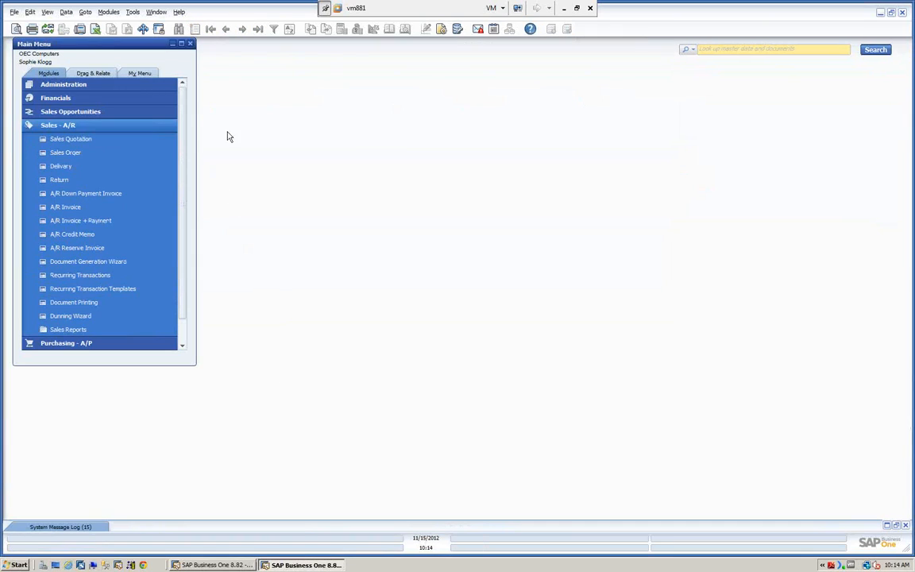
{"action": "left_click", "coordinate": [111, 127]}
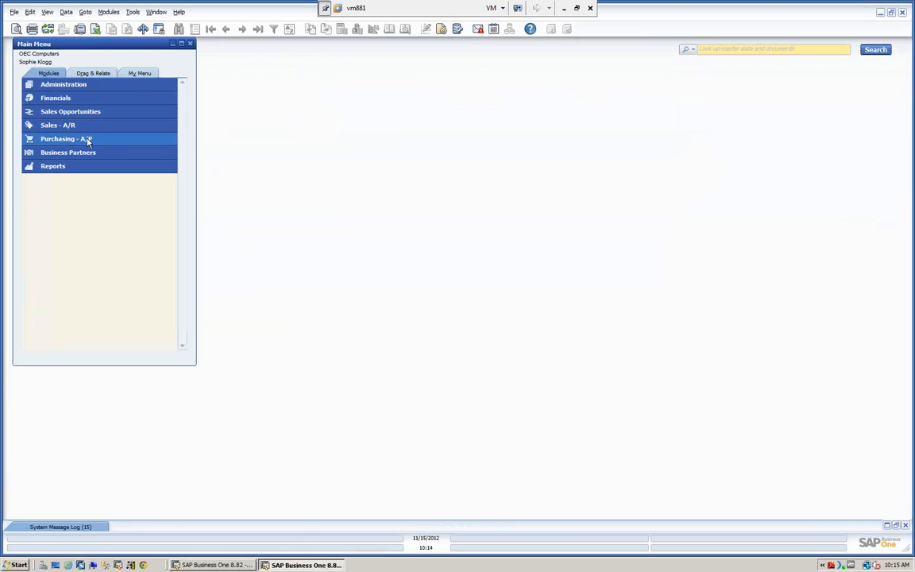
{"action": "left_click", "coordinate": [88, 139]}
{"action": "left_click", "coordinate": [70, 221]}
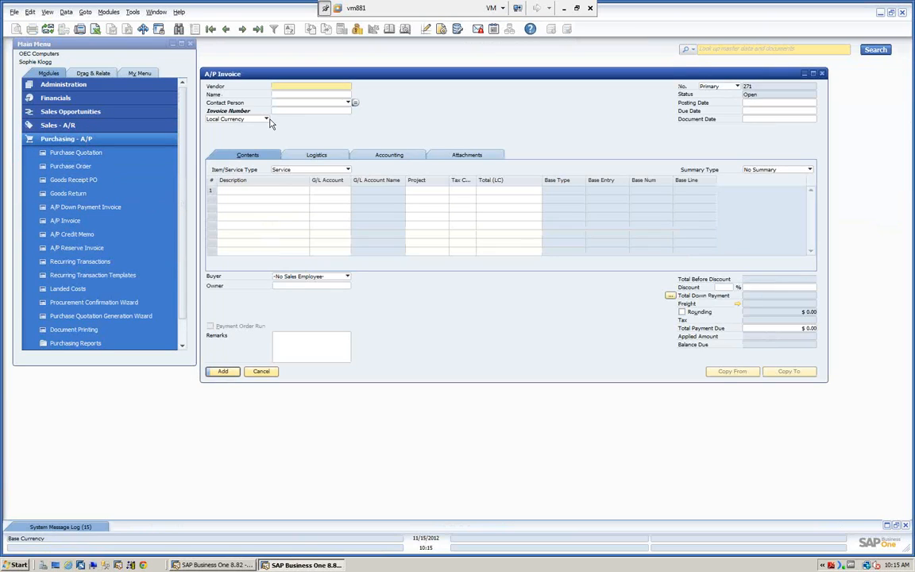
Step: Choose Acme Associates as the vendor, enter invoice number 1234 and fill in the posting date 11/15/2012
{"action": "key", "text": "Tab"}
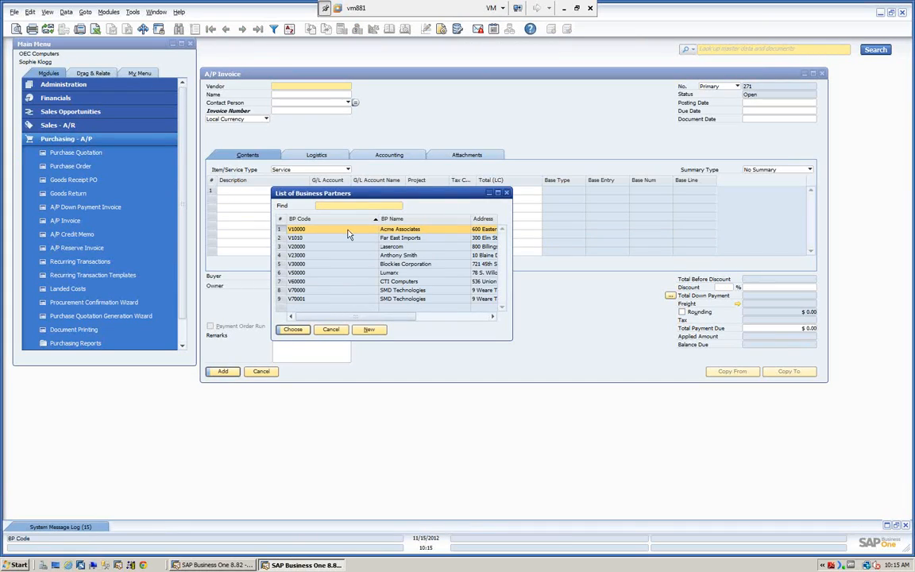
{"action": "key", "text": "Return"}
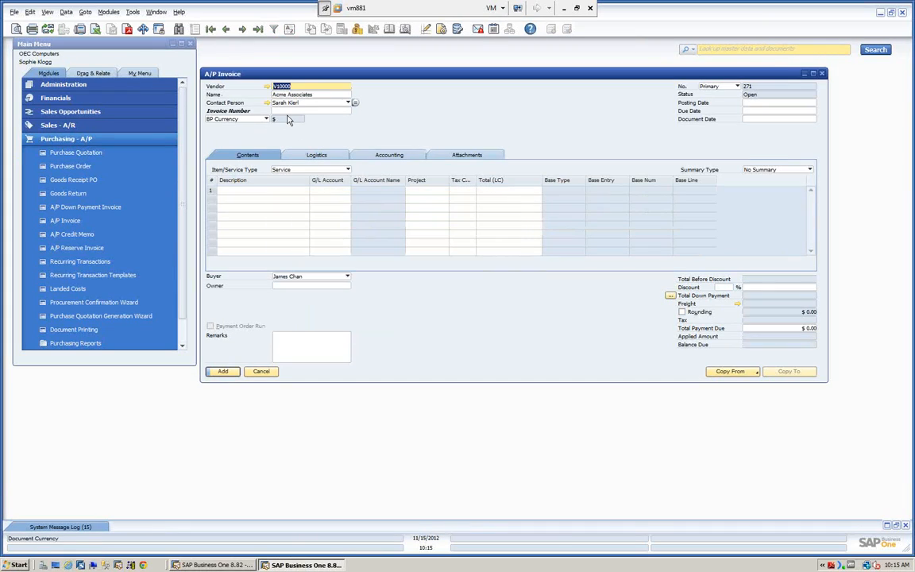
{"action": "type", "text": "1234"}
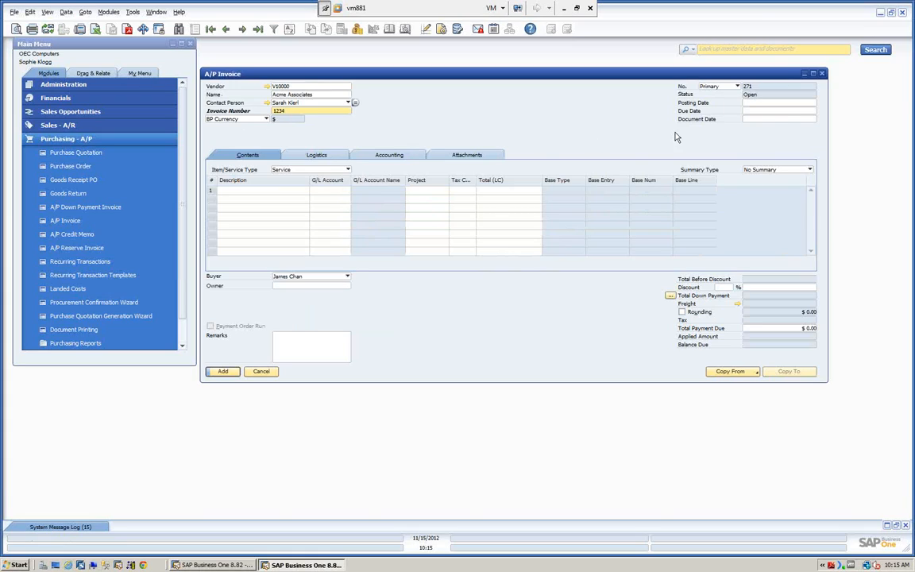
{"action": "left_click", "coordinate": [786, 102]}
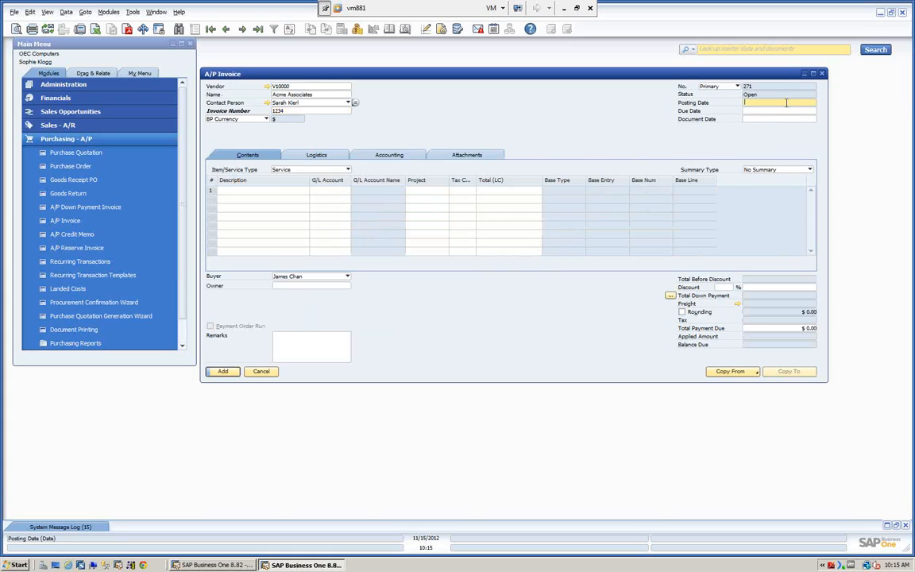
{"action": "key", "text": "Tab"}
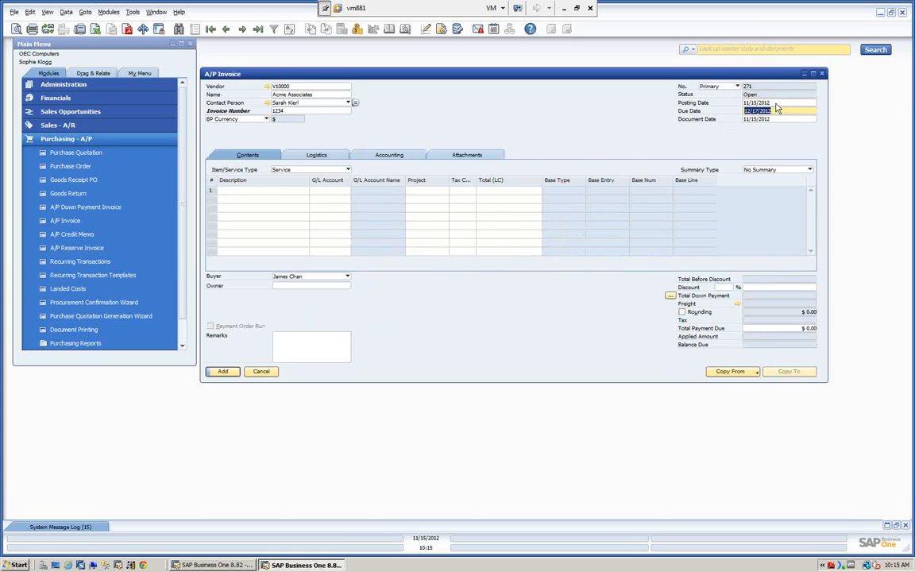
Step: Fill the first service line with the Travel Expenses - Advances G/L account and a total of 1000
{"action": "left_click", "coordinate": [291, 189]}
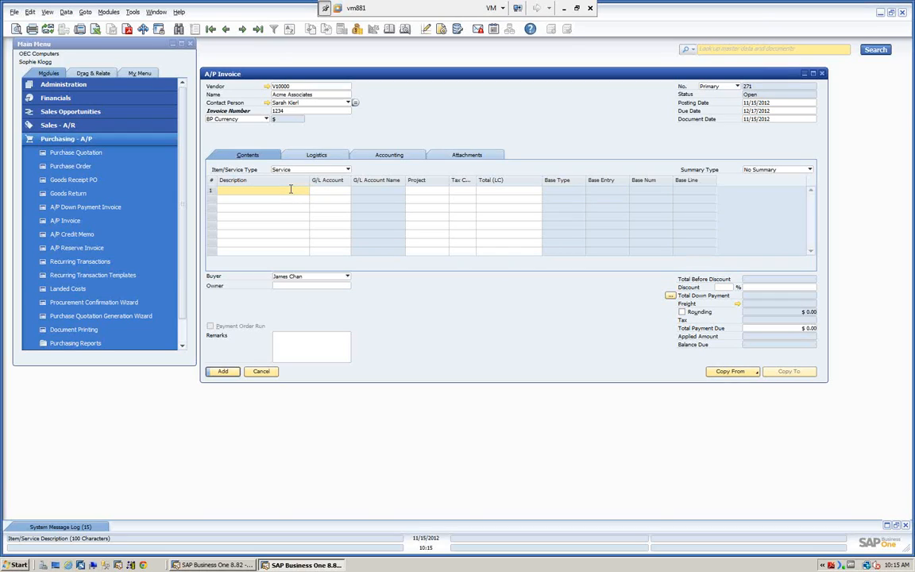
{"action": "key", "text": "Tab"}
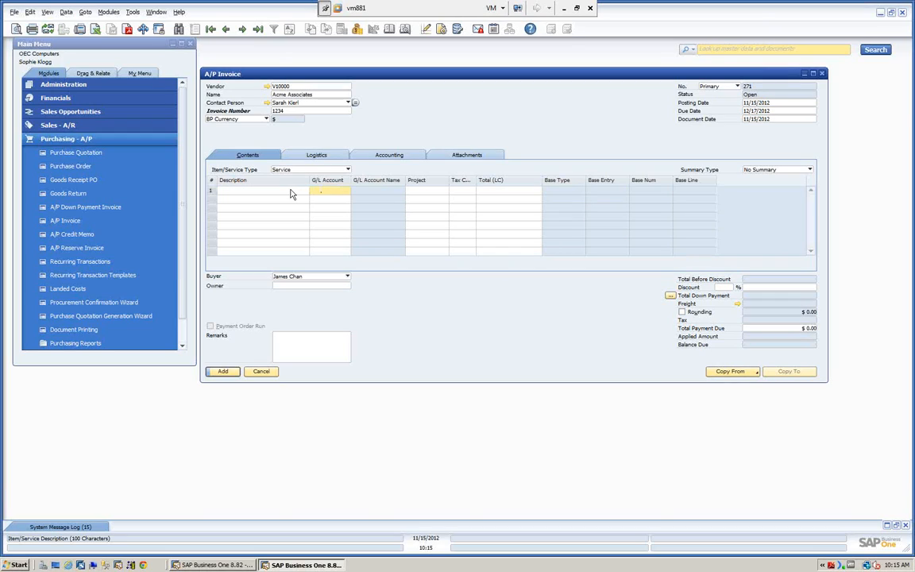
{"action": "key", "text": "Tab"}
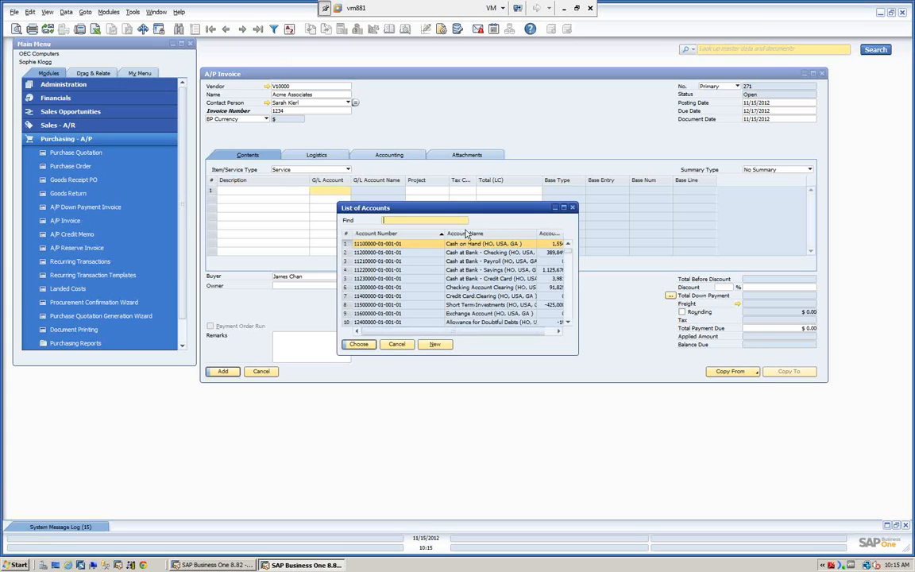
{"action": "scroll", "coordinate": [460, 314], "scroll_direction": "down", "scroll_amount": 2}
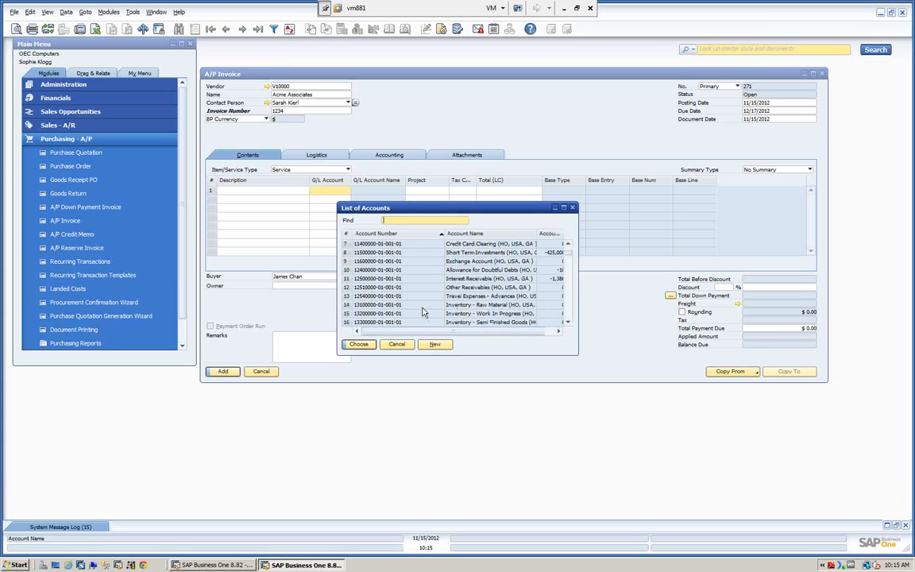
{"action": "left_click", "coordinate": [393, 297]}
{"action": "left_click", "coordinate": [358, 344]}
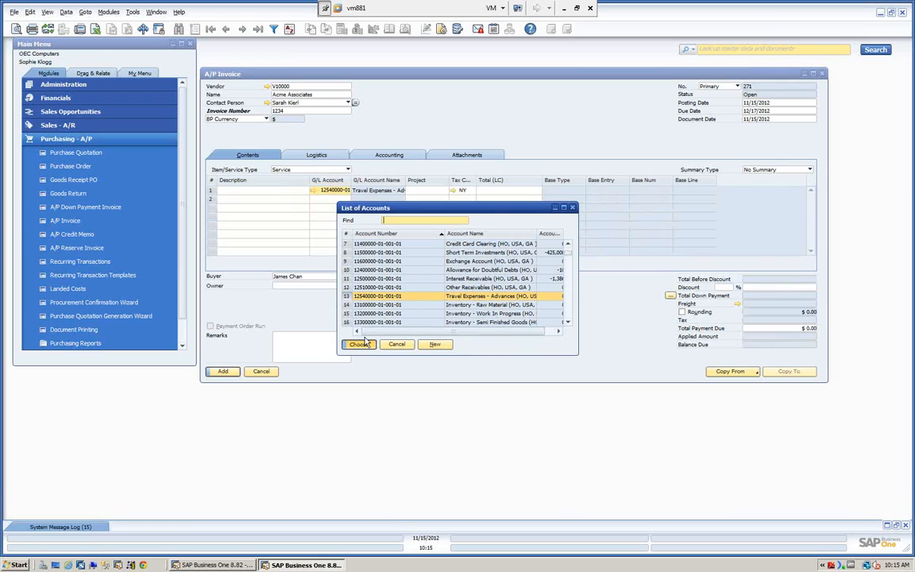
{"action": "left_click", "coordinate": [506, 191]}
{"action": "type", "text": "1000"}
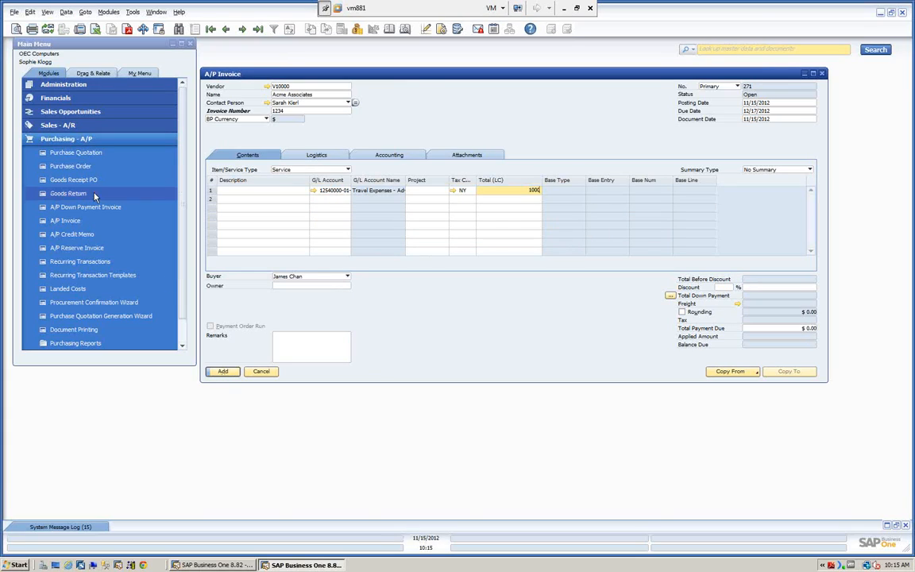
Step: Check the Save as Draft option for the A/P invoice and move the Main Menu window closer to the workspace corner
{"action": "left_click", "coordinate": [15, 13]}
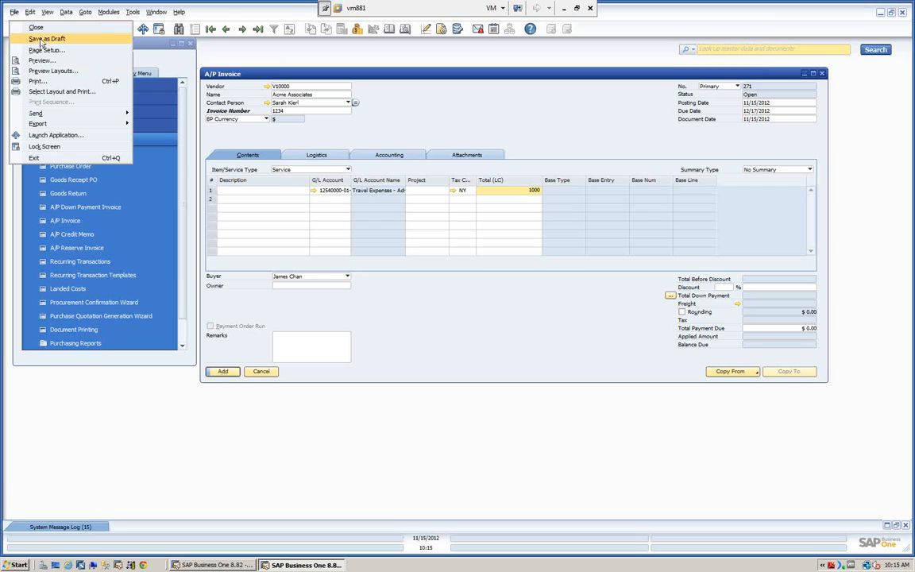
{"action": "left_click", "coordinate": [240, 53]}
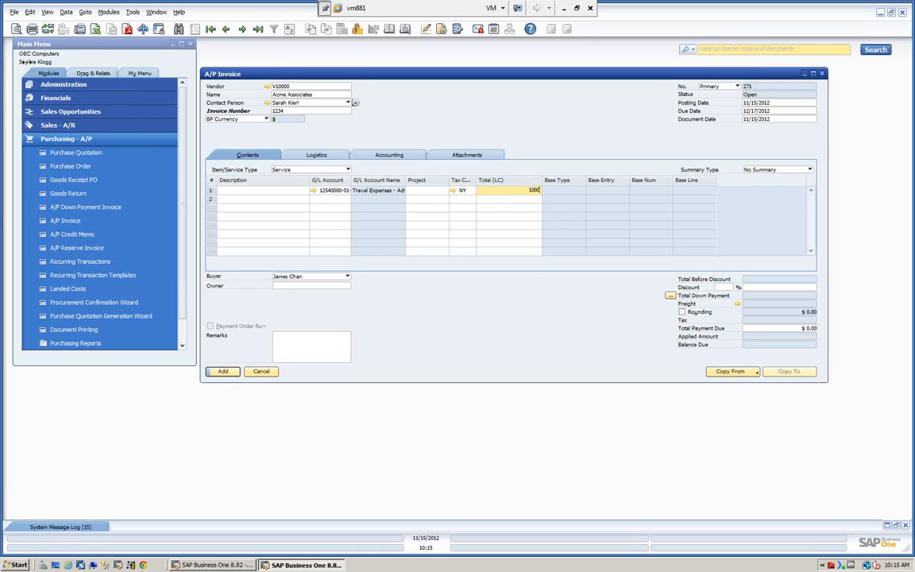
{"action": "left_click_drag", "start_coordinate": [24, 45], "coordinate": [12, 8]}
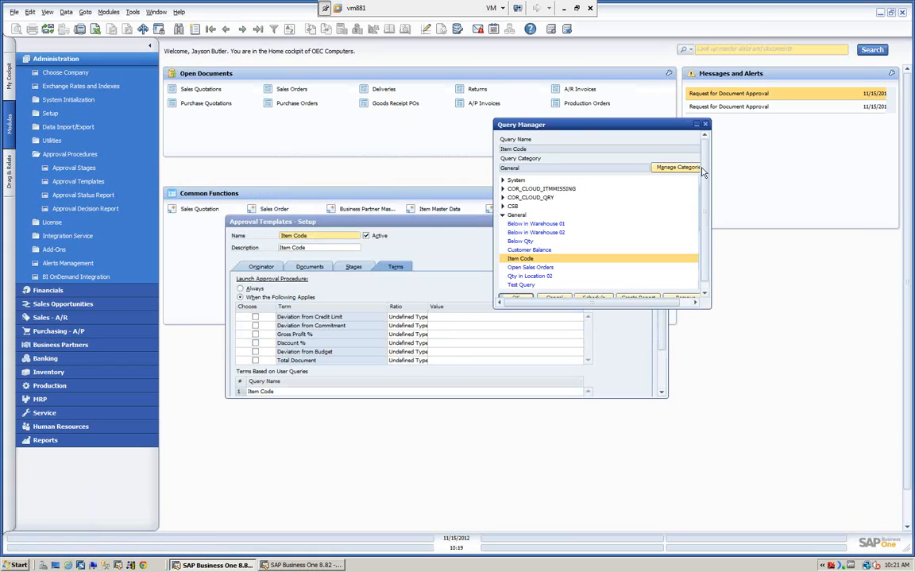
Step: Close the Query Manager, enlarge the Item Code approval template to view its query-based terms, and close the template
{"action": "left_click", "coordinate": [704, 124]}
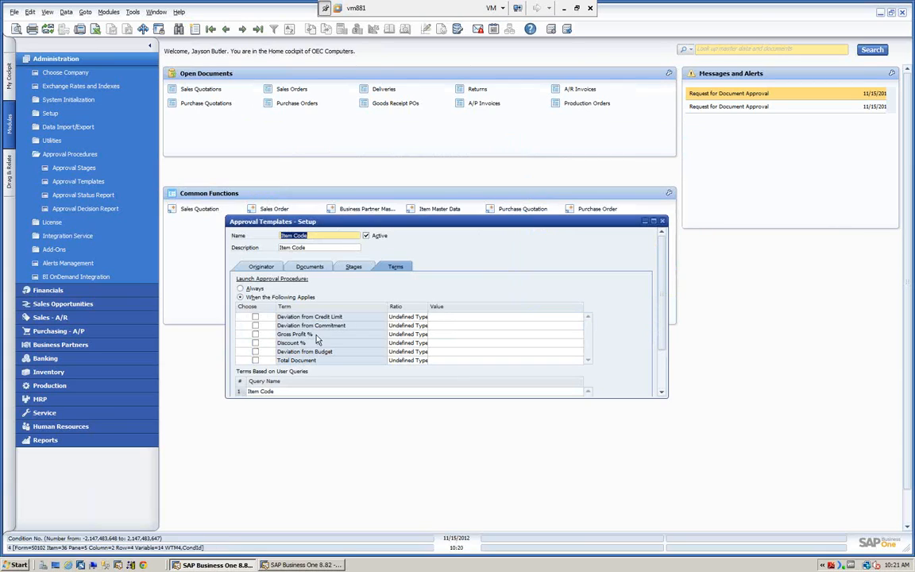
{"action": "left_click_drag", "start_coordinate": [376, 219], "coordinate": [345, 119]}
{"action": "left_click_drag", "start_coordinate": [586, 301], "coordinate": [586, 431]}
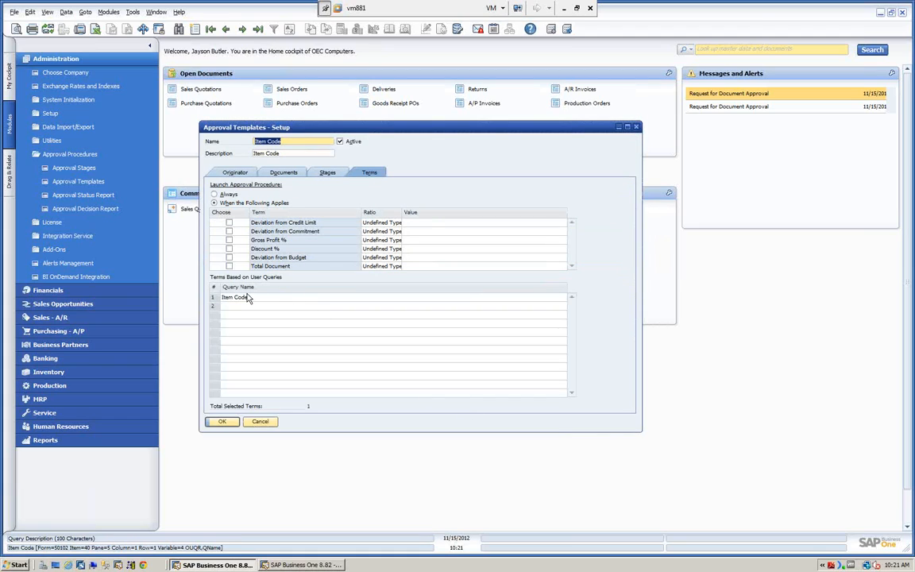
{"action": "left_click", "coordinate": [222, 421]}
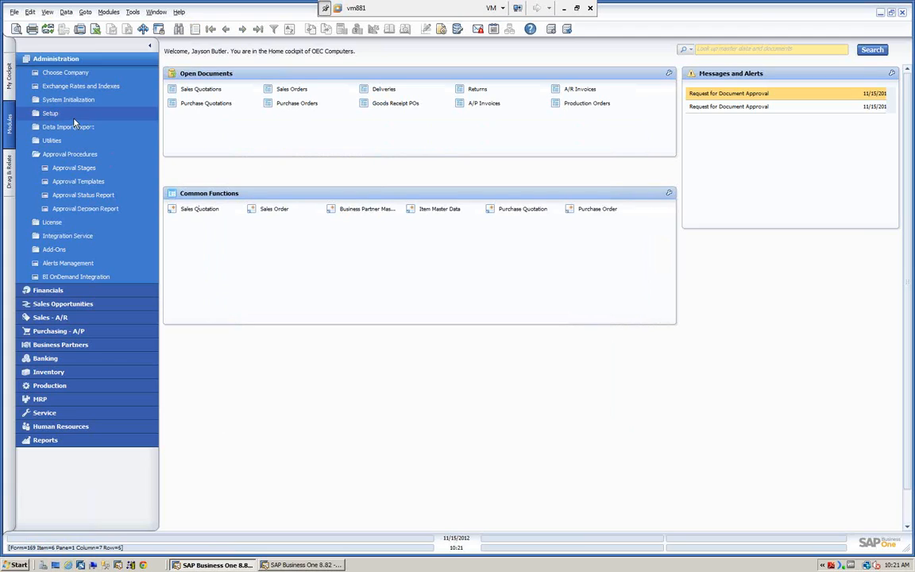
{"action": "left_click", "coordinate": [56, 61]}
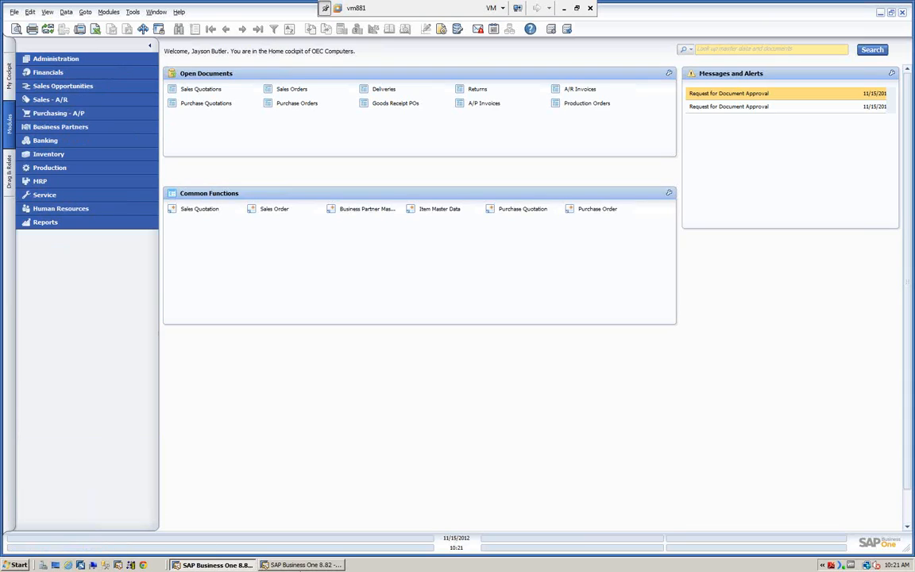
Step: Switch to the second SAP Business One session, open a new Delivery from Sales - A/R and widen its window
{"action": "left_click", "coordinate": [303, 565]}
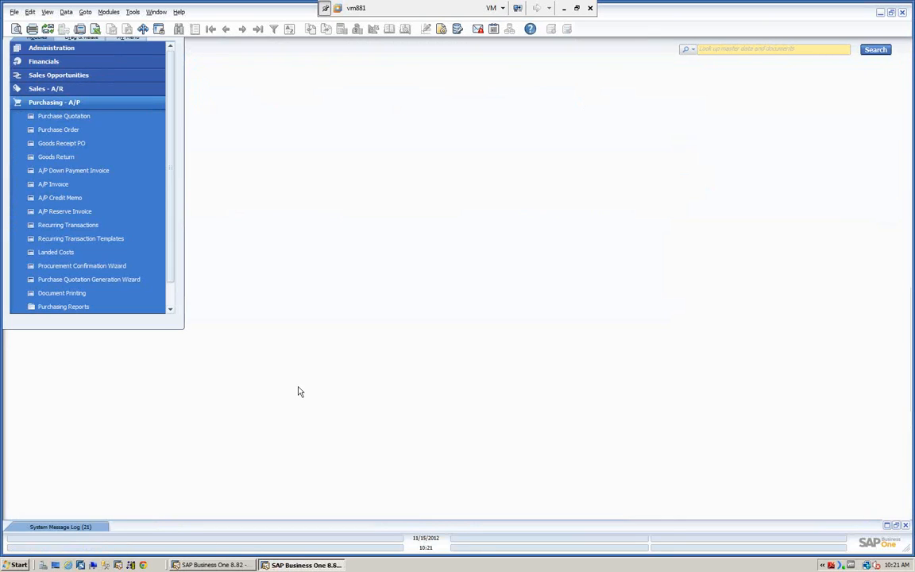
{"action": "left_click", "coordinate": [55, 90]}
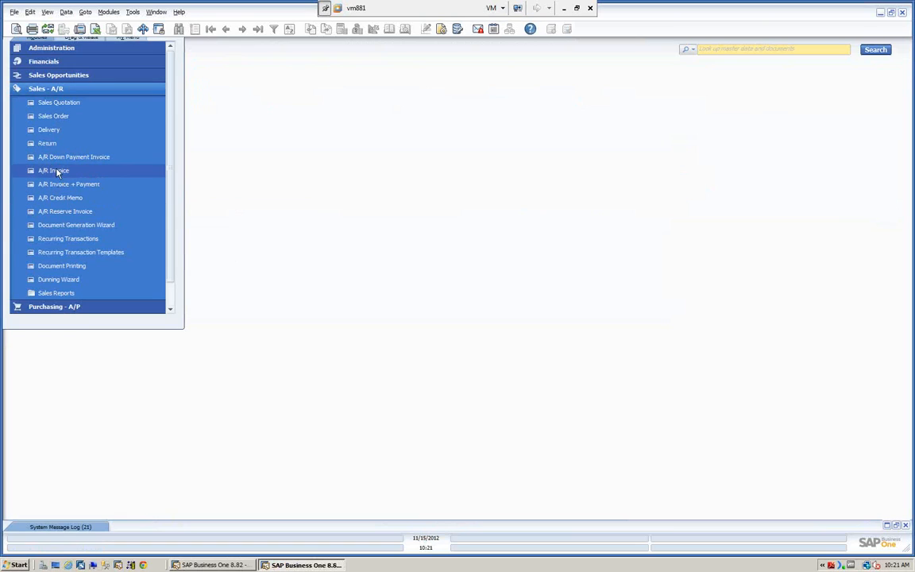
{"action": "left_click", "coordinate": [48, 132]}
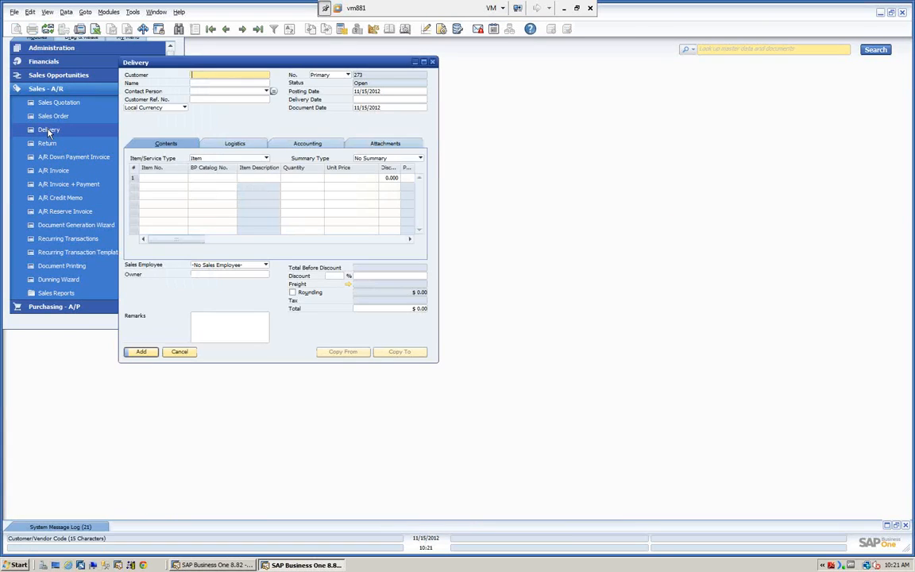
{"action": "left_click_drag", "start_coordinate": [271, 70], "coordinate": [374, 96]}
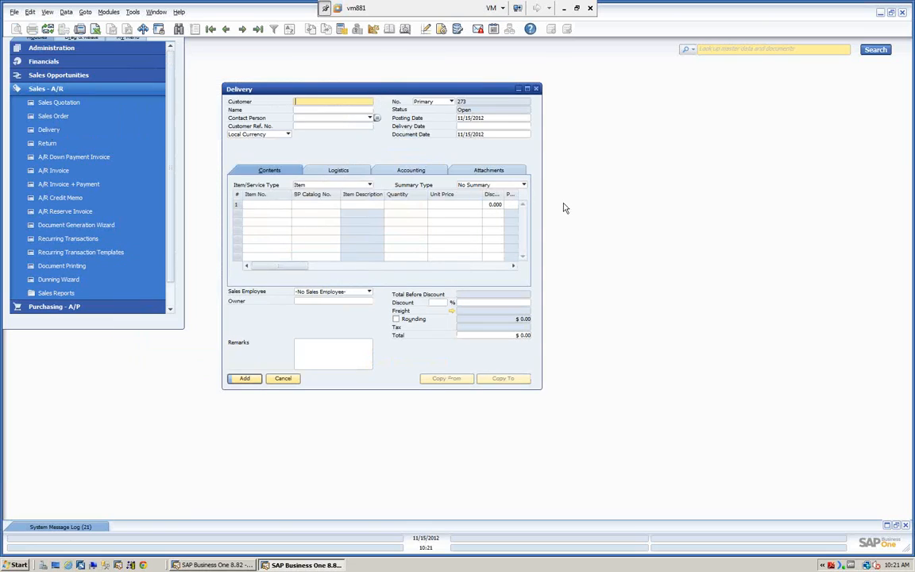
{"action": "left_click_drag", "start_coordinate": [542, 185], "coordinate": [804, 184]}
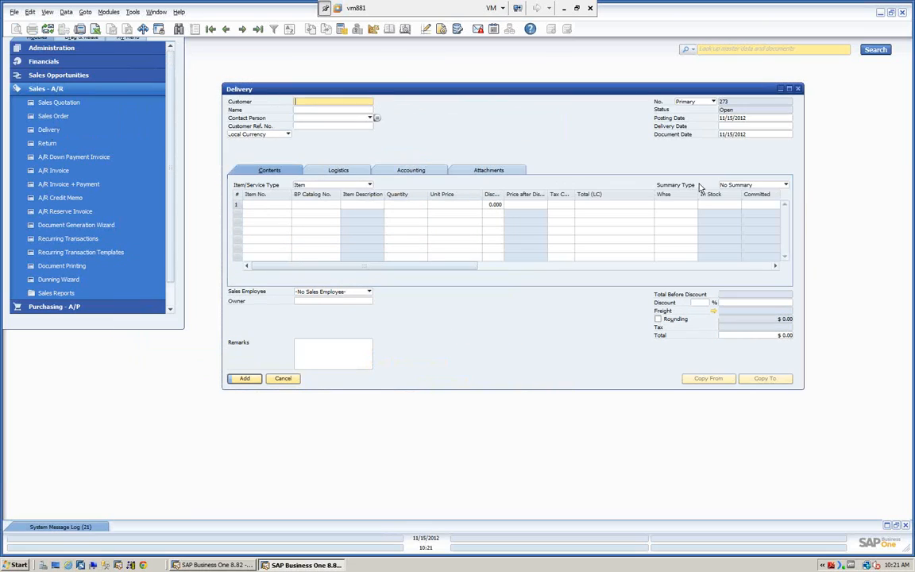
Step: Choose Earthshaker Corporation as the customer of the delivery
{"action": "left_click", "coordinate": [301, 111]}
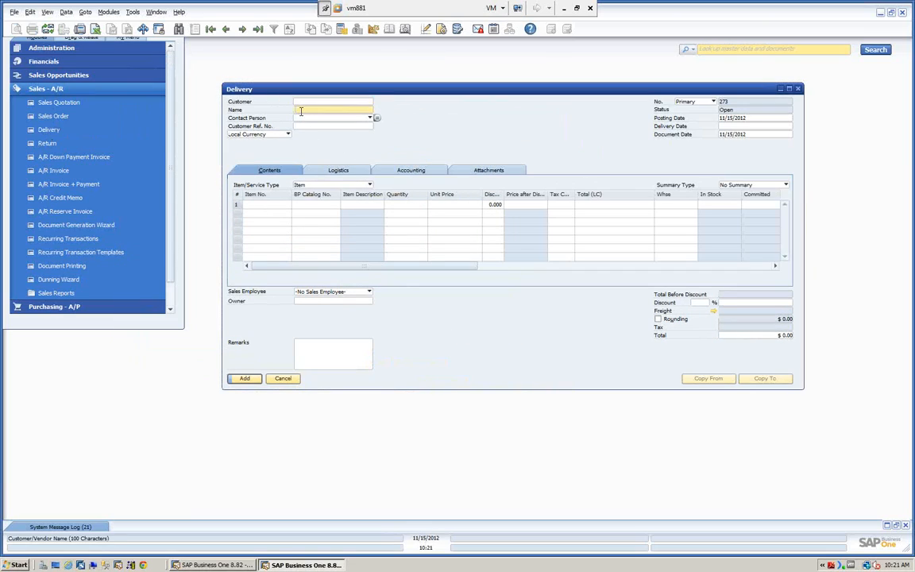
{"action": "type", "text": "c"}
{"action": "key", "text": "Tab"}
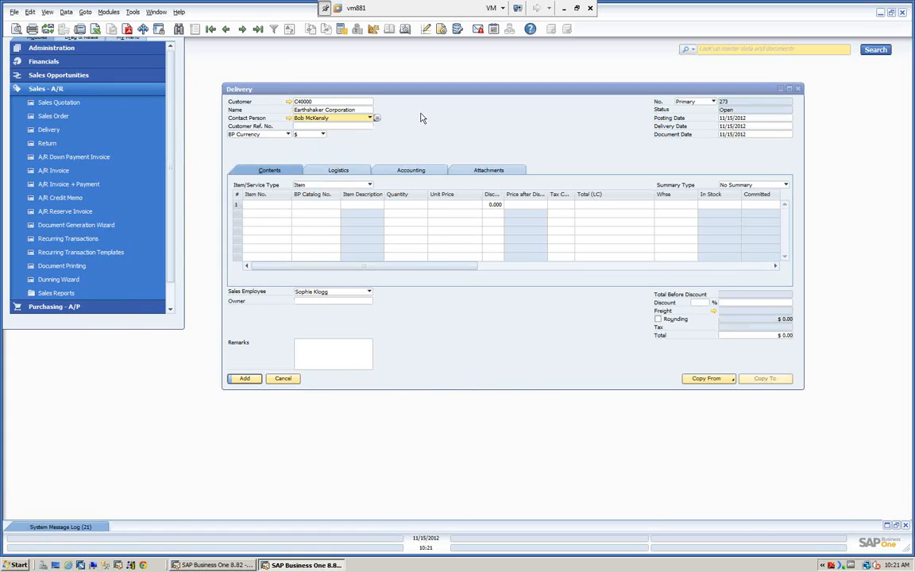
Step: Add items A00001 and A00002 to the delivery lines from the list of items
{"action": "left_click", "coordinate": [263, 205]}
{"action": "type", "text": "a"}
{"action": "key", "text": "Tab"}
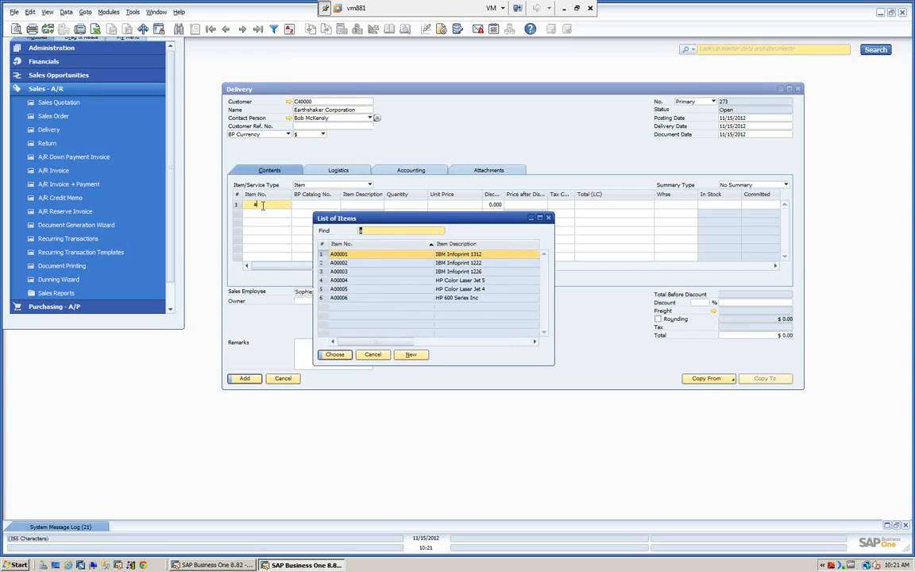
{"action": "left_click", "coordinate": [332, 263], "text": "ctrl"}
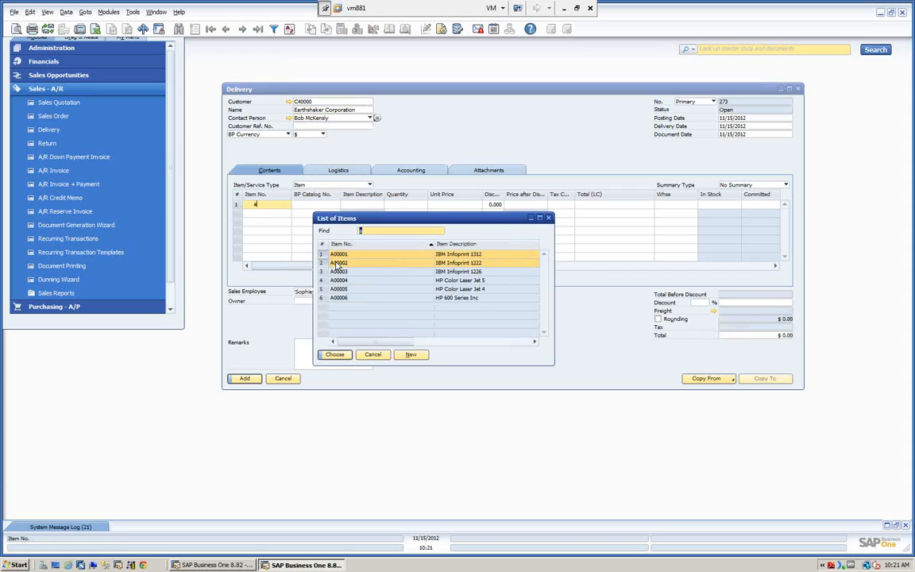
{"action": "left_click", "coordinate": [335, 354]}
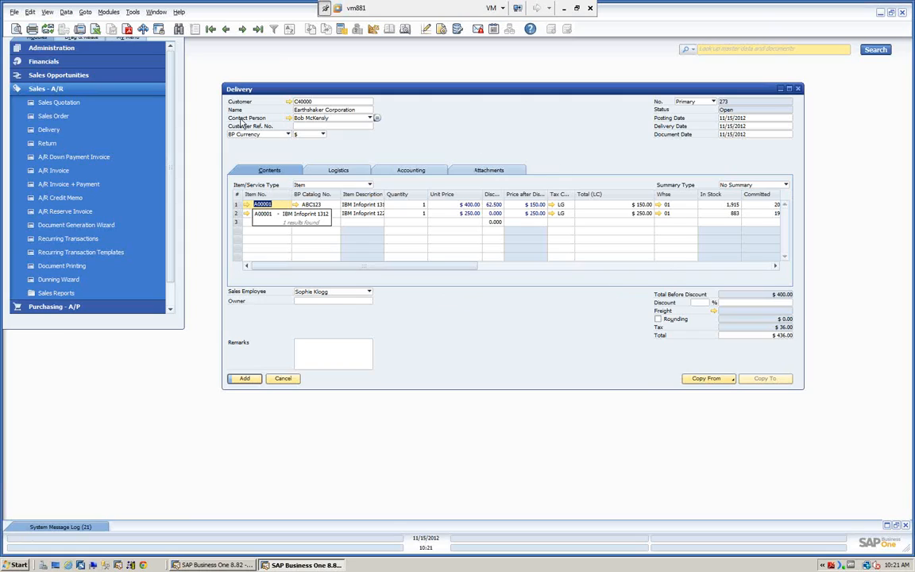
Step: Add the delivery, submit it for authorization with the remark "Please approve", and close the blank Delivery form
{"action": "left_click", "coordinate": [246, 379]}
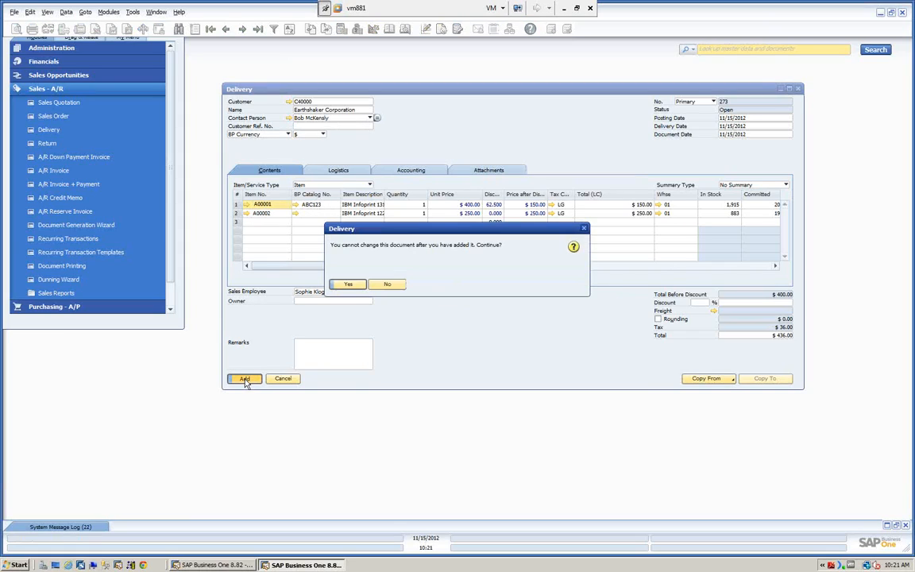
{"action": "left_click", "coordinate": [351, 284]}
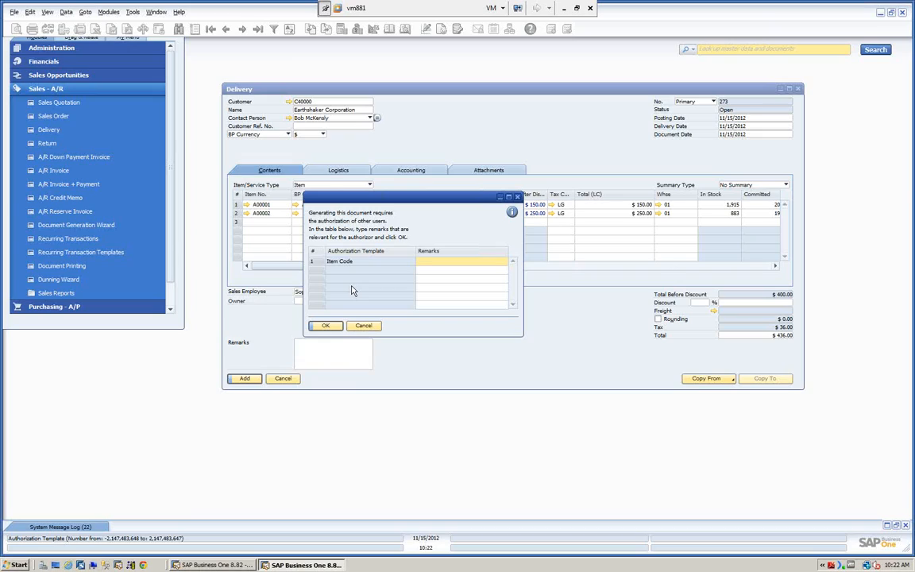
{"action": "type", "text": "Please approve."}
{"action": "left_click", "coordinate": [325, 325]}
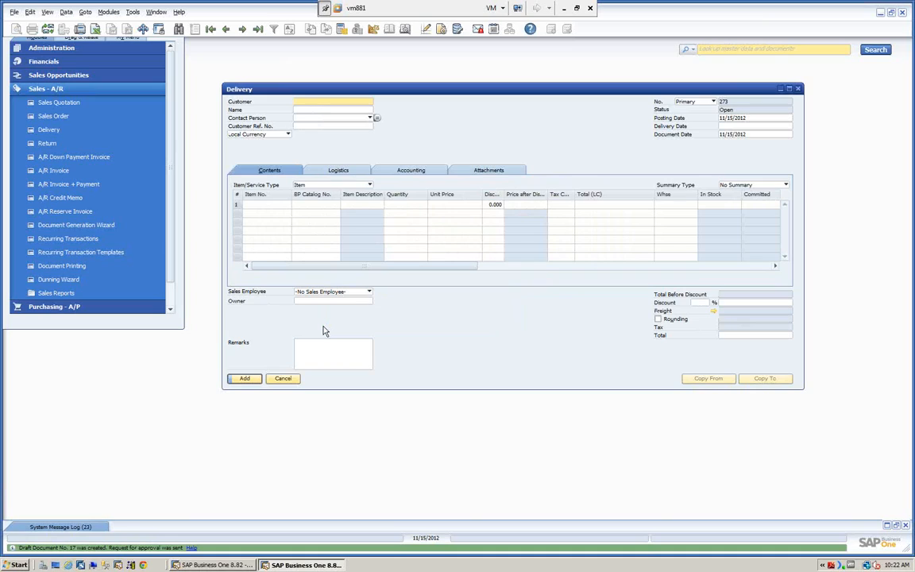
{"action": "left_click", "coordinate": [284, 379]}
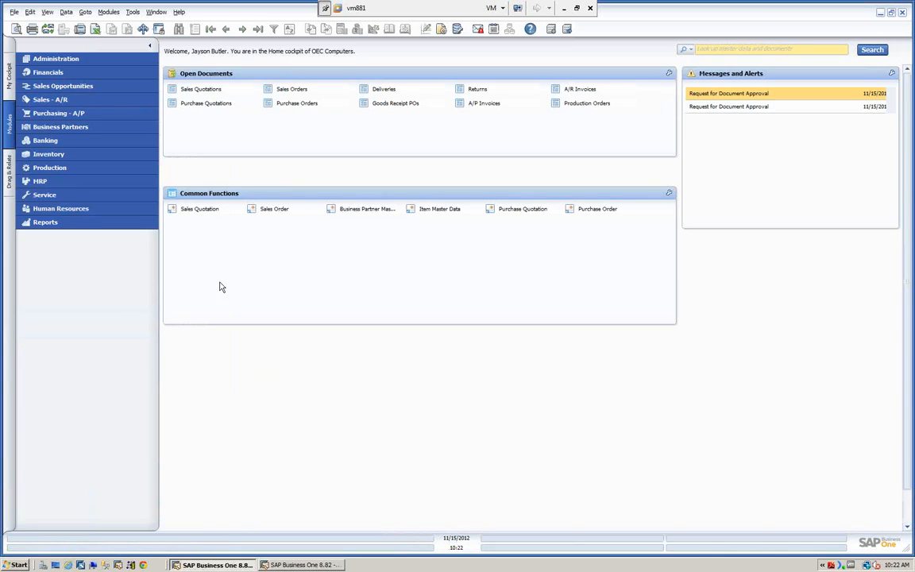
Step: In the authorizer's session, open the newest approval request message, follow its delivery draft link, and close the message overview
{"action": "left_click", "coordinate": [725, 108]}
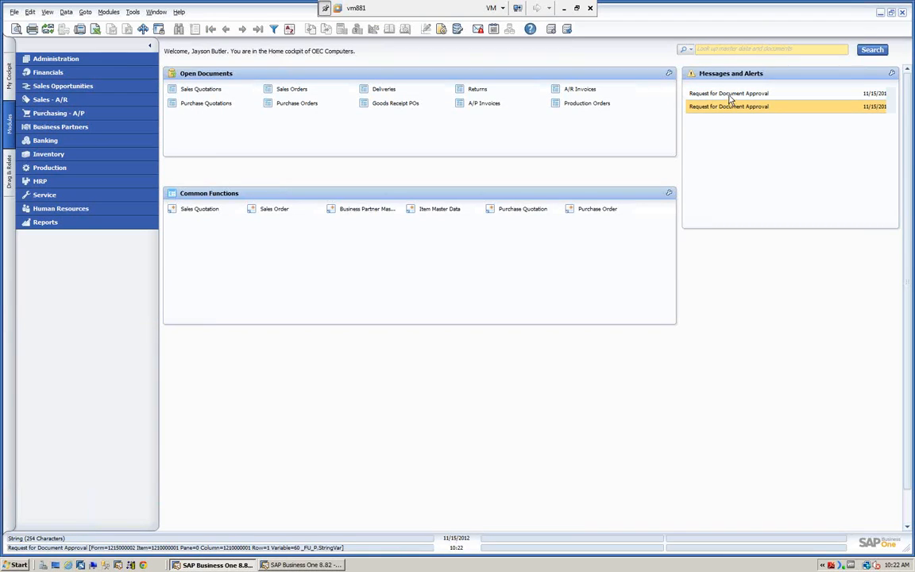
{"action": "double_click", "coordinate": [730, 95]}
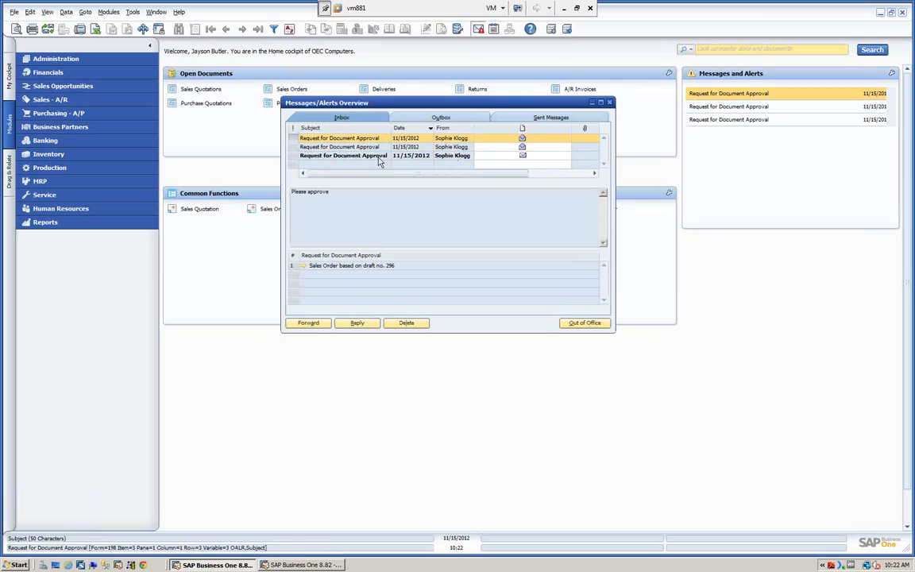
{"action": "left_click", "coordinate": [375, 157]}
{"action": "left_click", "coordinate": [303, 266]}
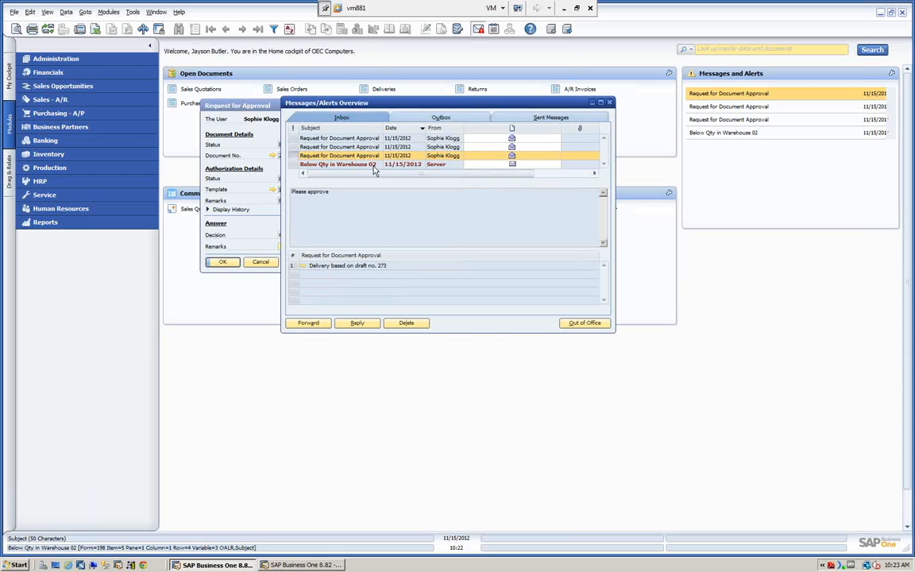
{"action": "left_click", "coordinate": [610, 103]}
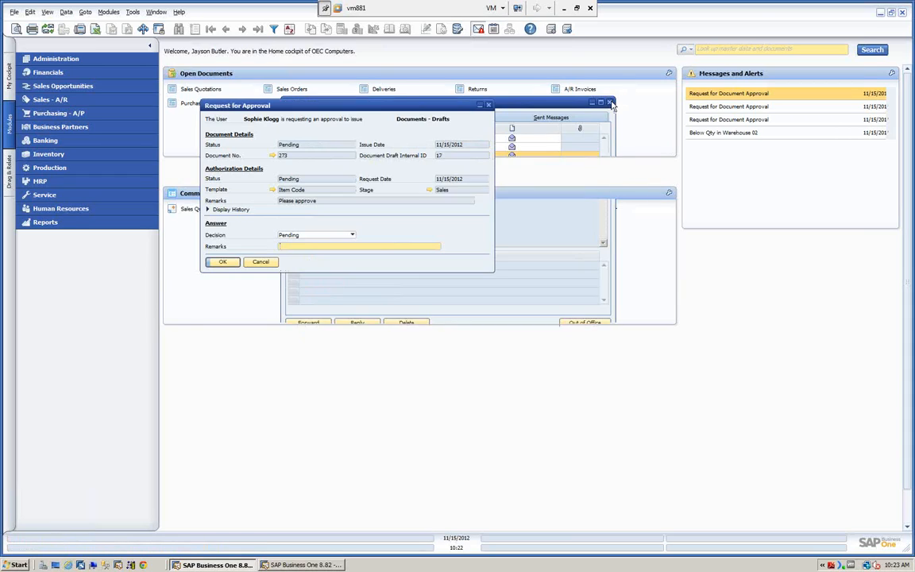
Step: Examine the stages and terms of the Item Code template linked in the approval request, then close the template and the request
{"action": "left_click", "coordinate": [272, 190]}
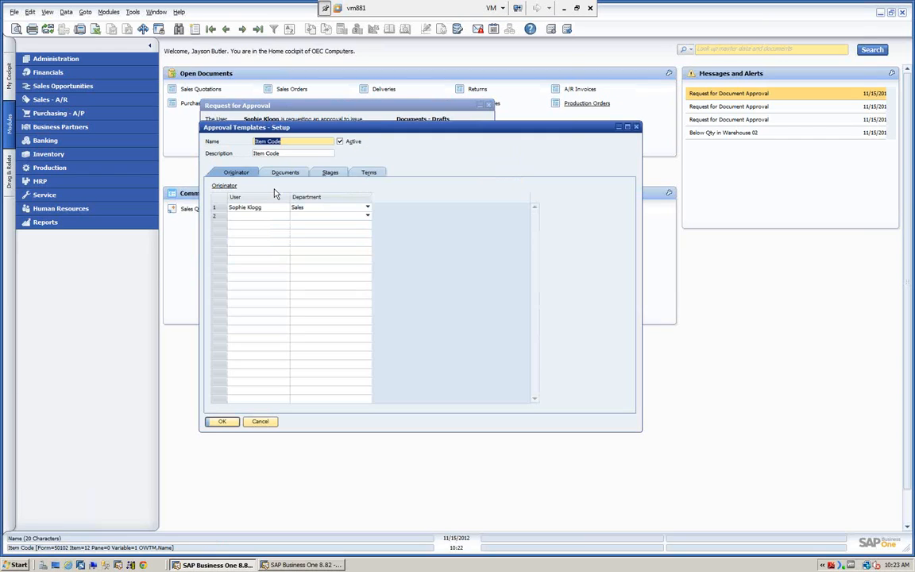
{"action": "left_click", "coordinate": [328, 173]}
{"action": "left_click", "coordinate": [367, 173]}
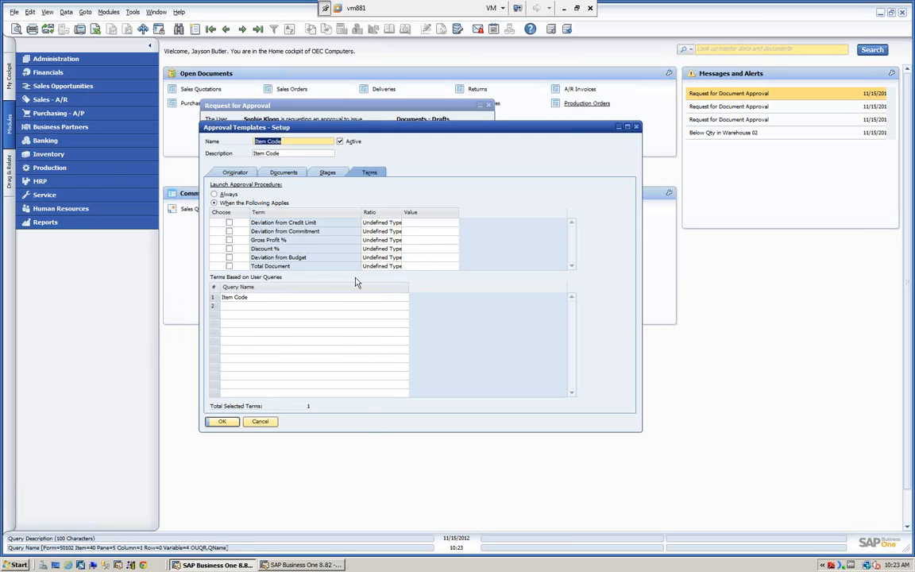
{"action": "left_click", "coordinate": [259, 422]}
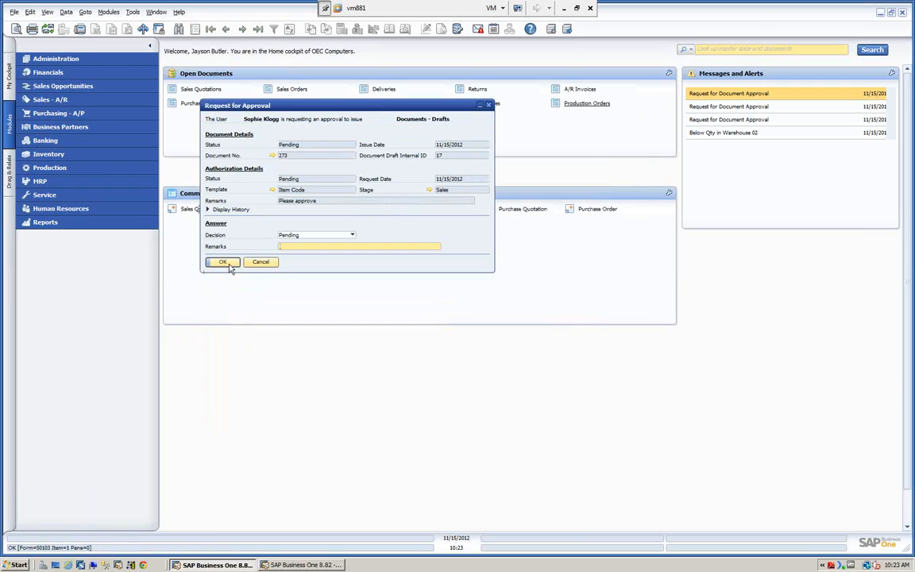
{"action": "left_click", "coordinate": [224, 262]}
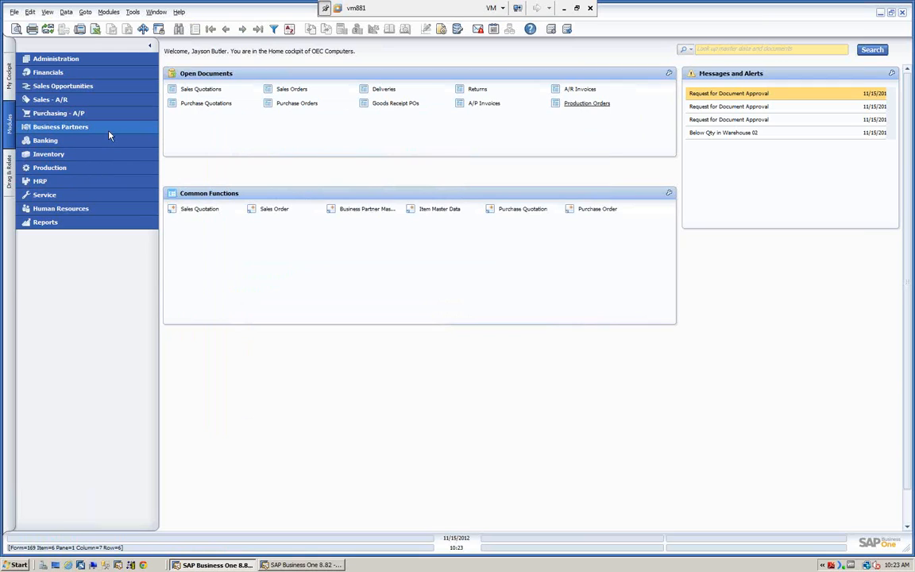
Step: Open the Approval Status Report selection criteria from the Administration approval procedures and reposition the window over the workspace
{"action": "left_click", "coordinate": [54, 60]}
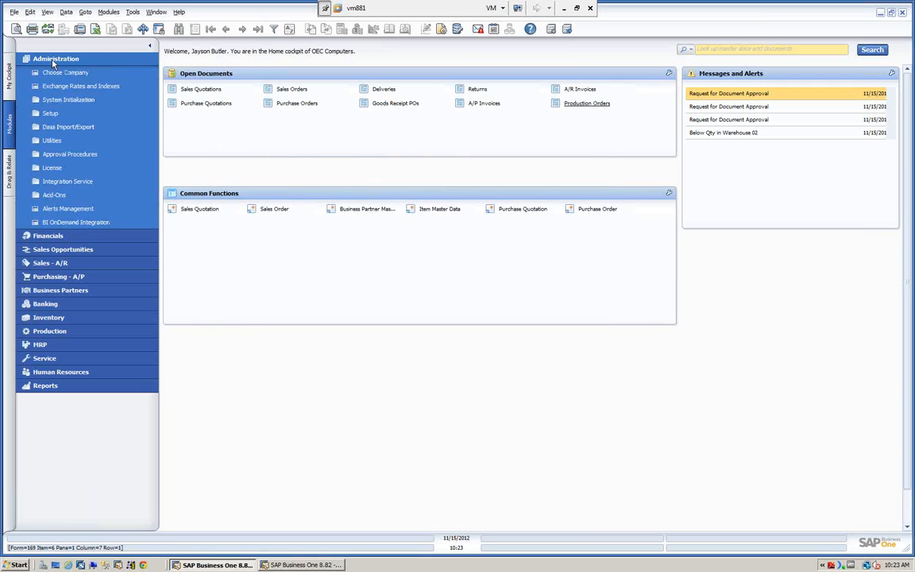
{"action": "left_click", "coordinate": [60, 155]}
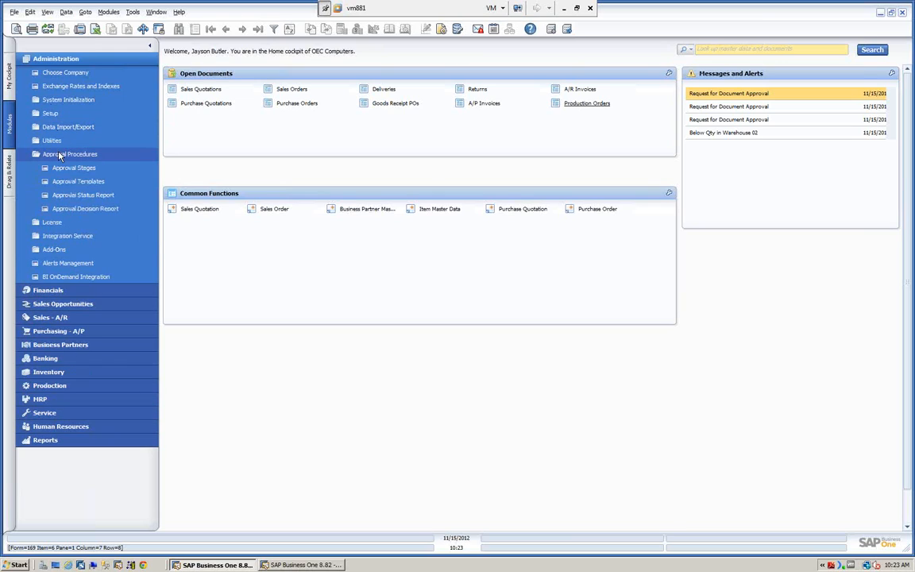
{"action": "left_click", "coordinate": [84, 196]}
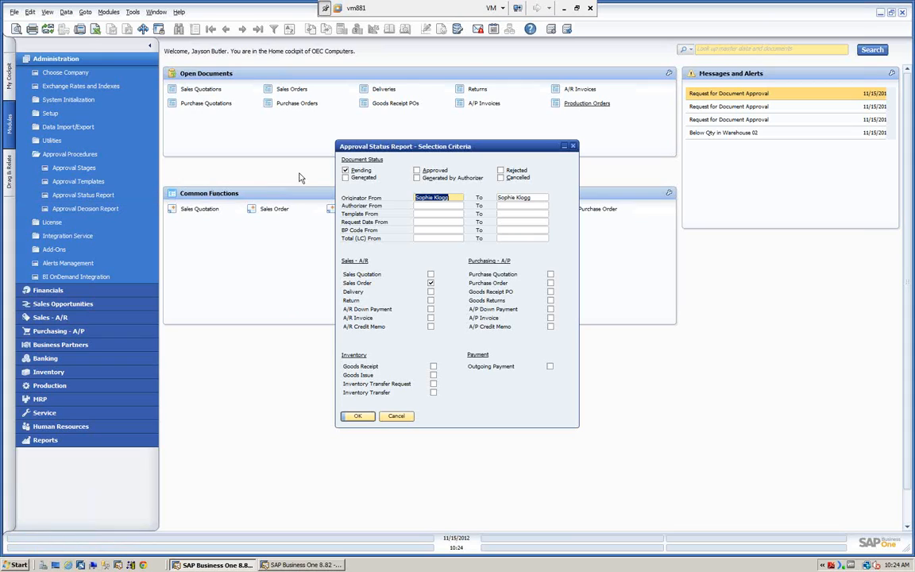
{"action": "left_click_drag", "start_coordinate": [357, 147], "coordinate": [252, 136]}
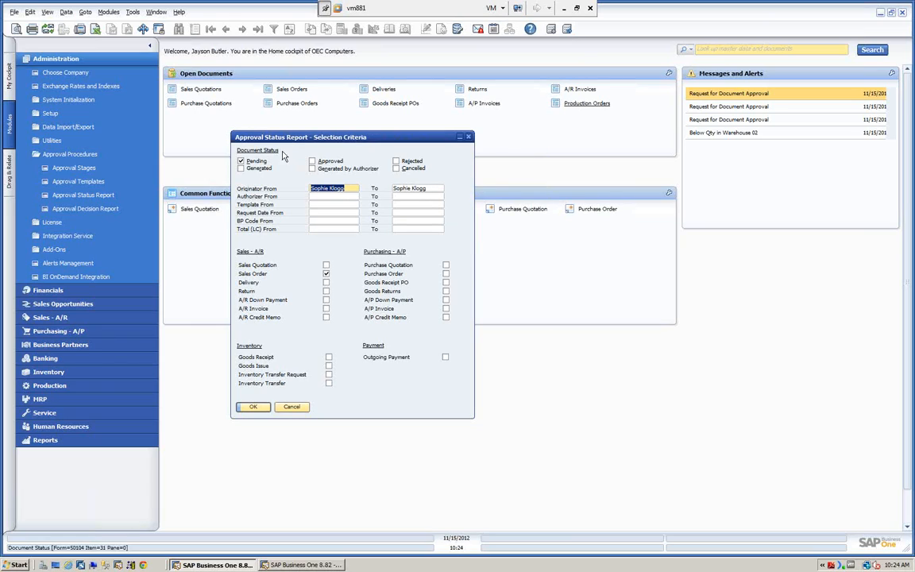
{"action": "left_click_drag", "start_coordinate": [262, 138], "coordinate": [303, 135]}
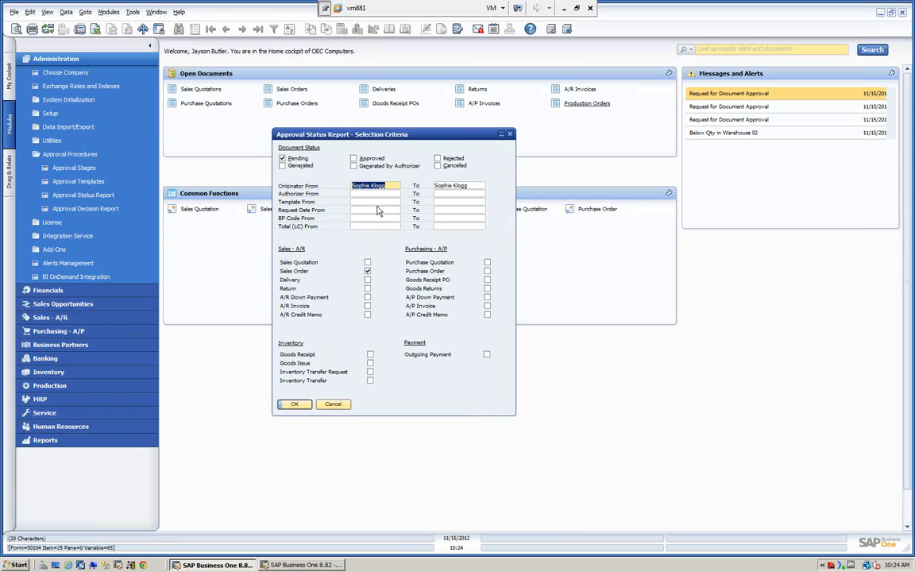
Step: Run and expand the Approval Status Report for pending sales orders, view the first order's draft, and return to the selection criteria
{"action": "left_click", "coordinate": [294, 404]}
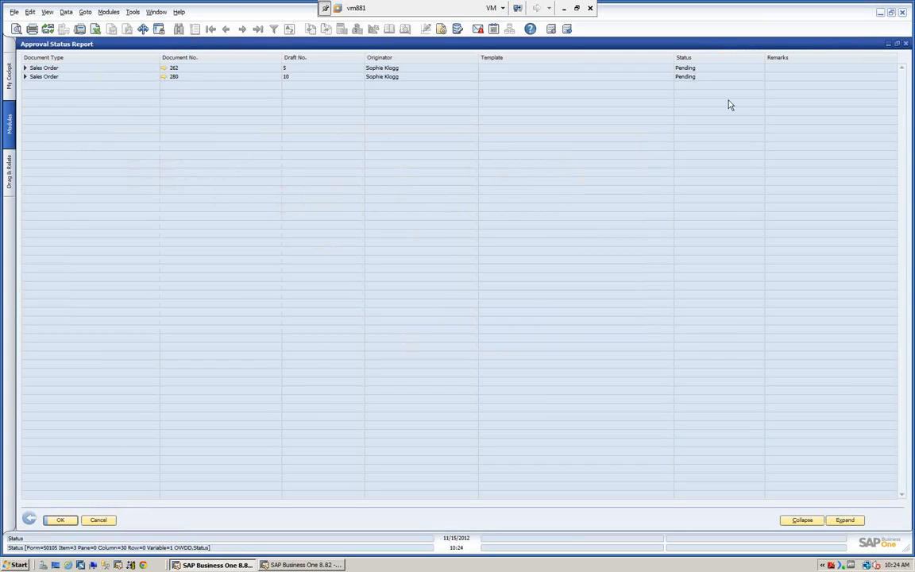
{"action": "left_click", "coordinate": [844, 520]}
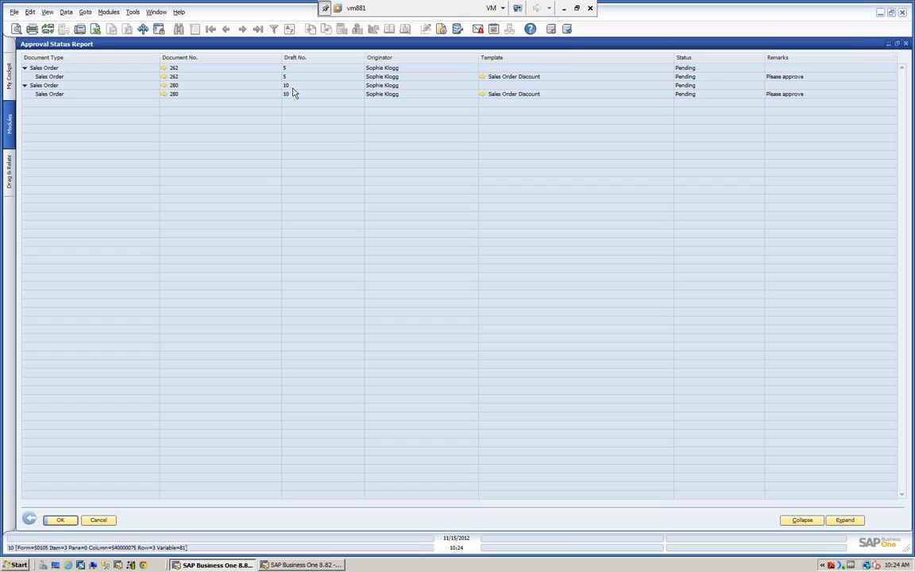
{"action": "left_click", "coordinate": [162, 76]}
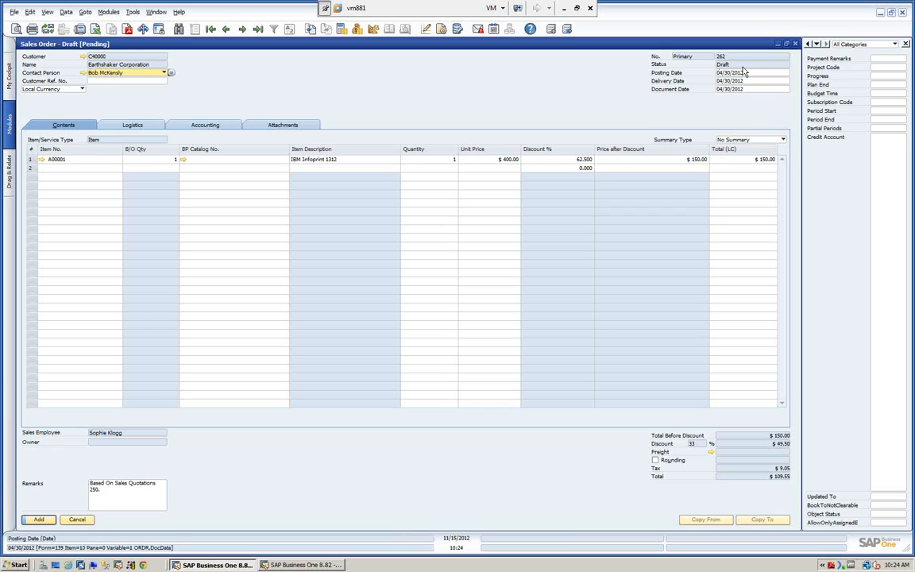
{"action": "left_click", "coordinate": [795, 44]}
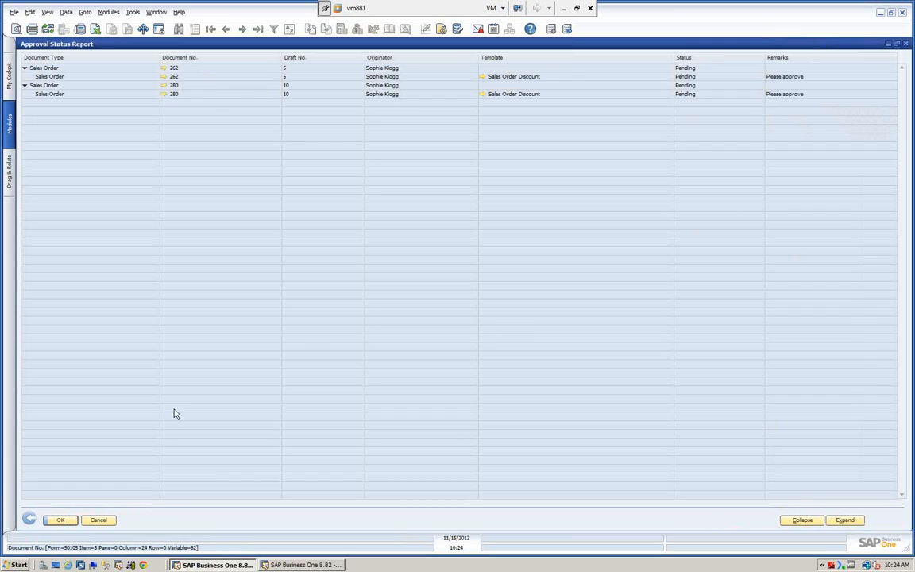
{"action": "left_click", "coordinate": [30, 520]}
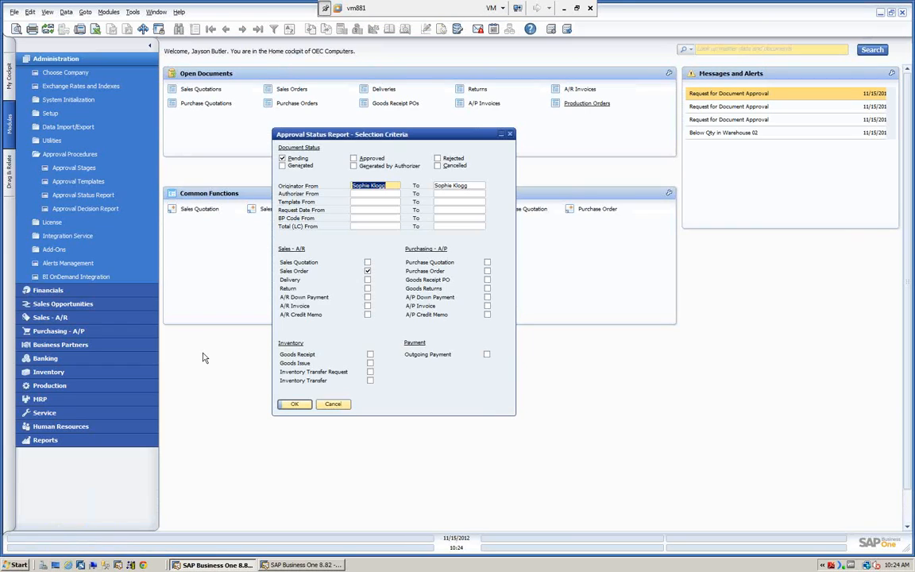
Step: Rerun the Approval Status Report for sales orders with every document status included, expand all entries, and close the report
{"action": "left_click", "coordinate": [282, 166]}
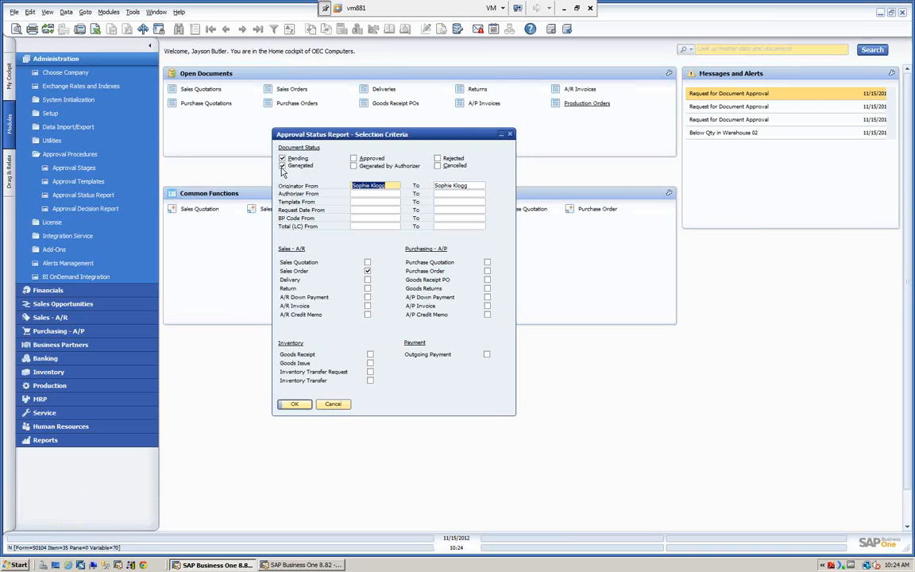
{"action": "left_click", "coordinate": [354, 158]}
{"action": "left_click", "coordinate": [353, 165]}
{"action": "left_click", "coordinate": [437, 158]}
{"action": "left_click", "coordinate": [437, 165]}
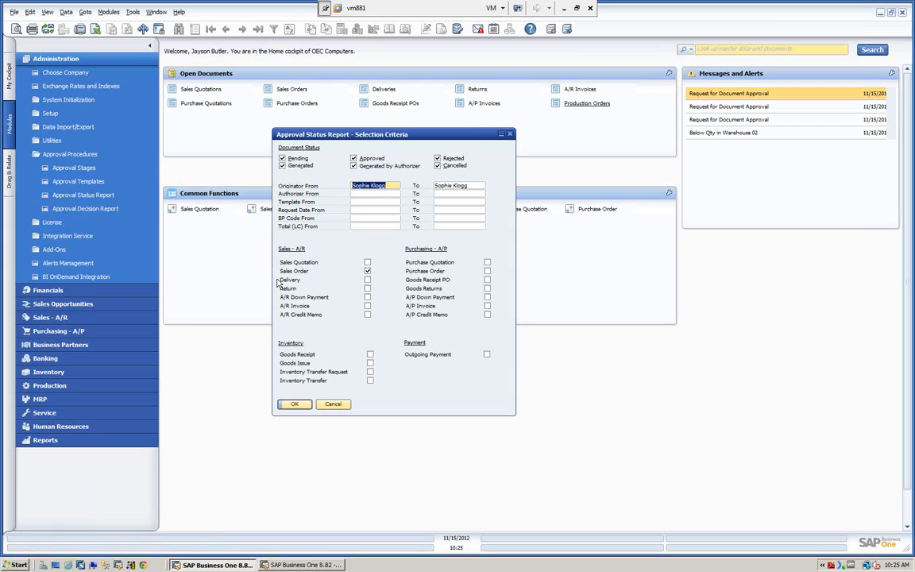
{"action": "left_click", "coordinate": [292, 404]}
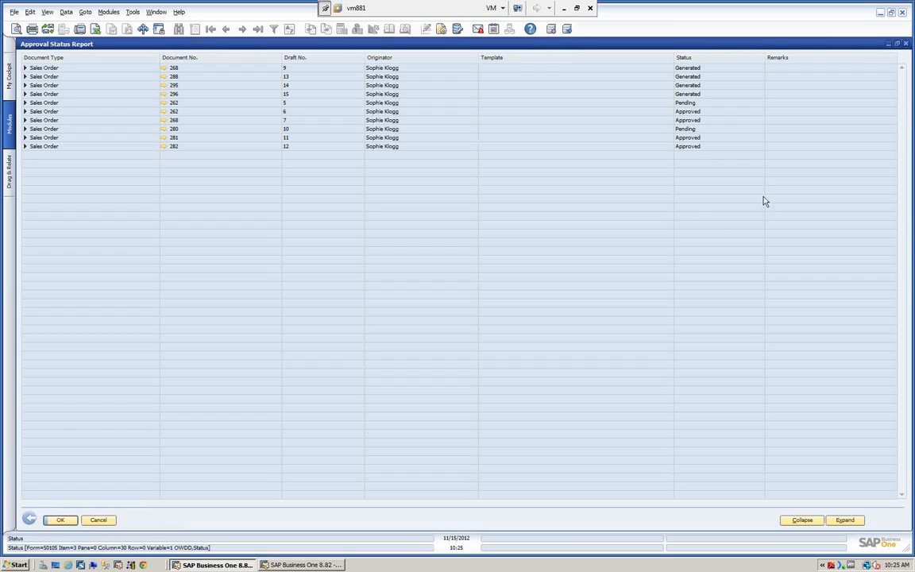
{"action": "left_click", "coordinate": [846, 520]}
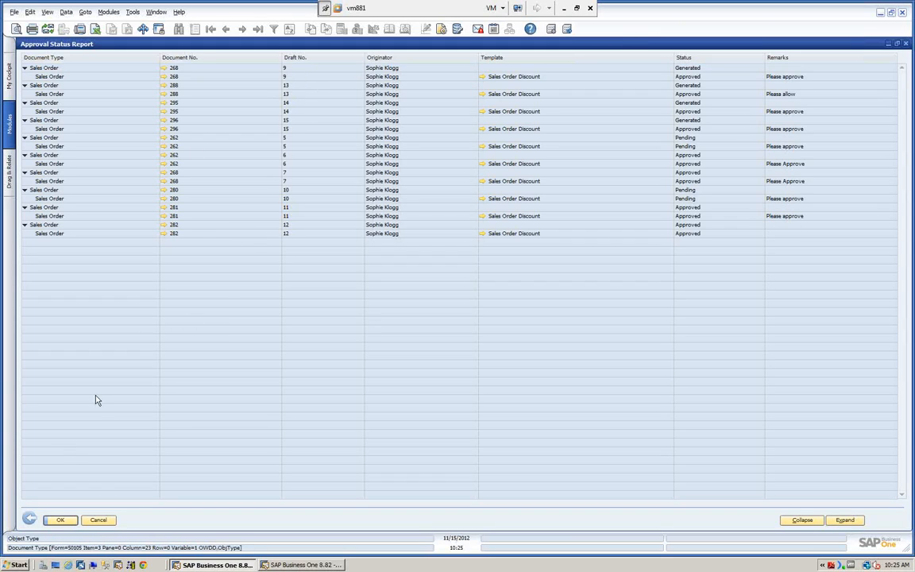
{"action": "left_click", "coordinate": [59, 521]}
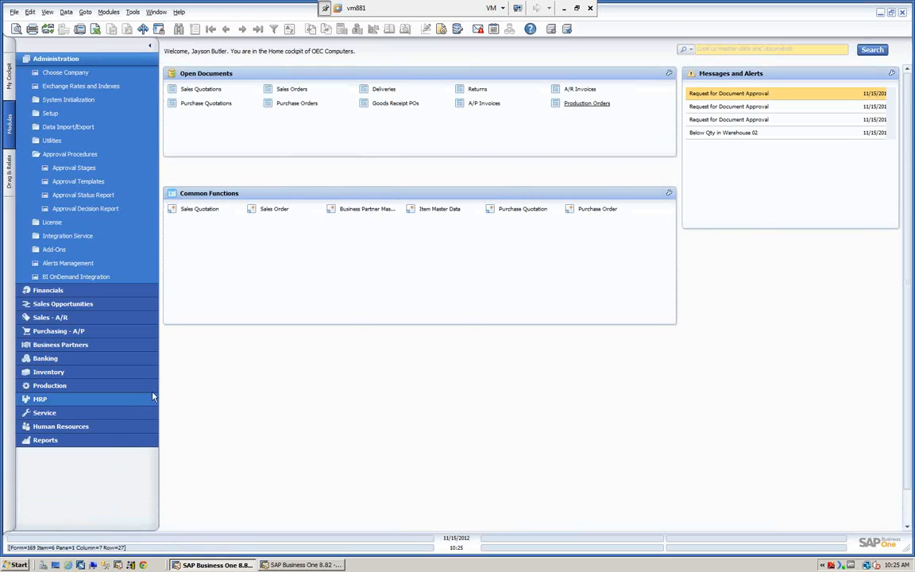
{"action": "left_click", "coordinate": [90, 209]}
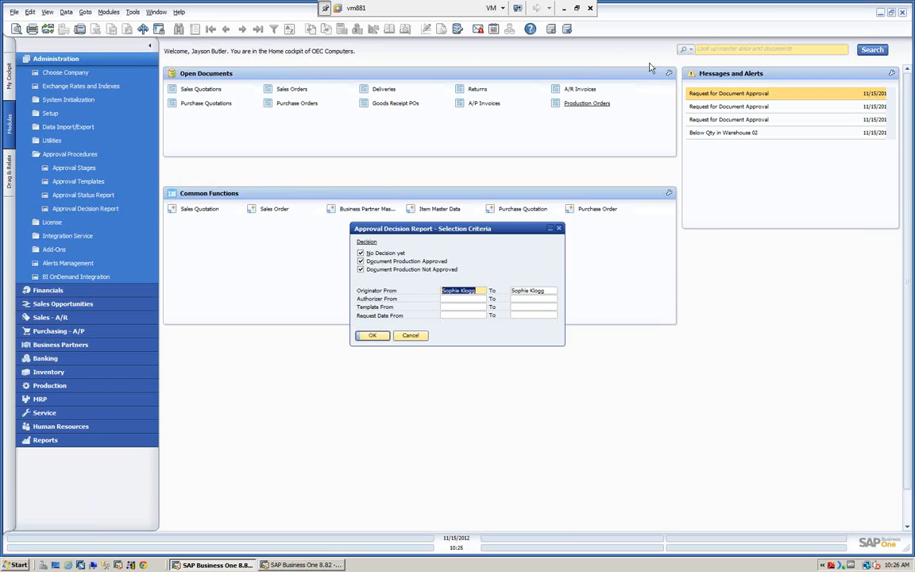
{"action": "left_click", "coordinate": [714, 97]}
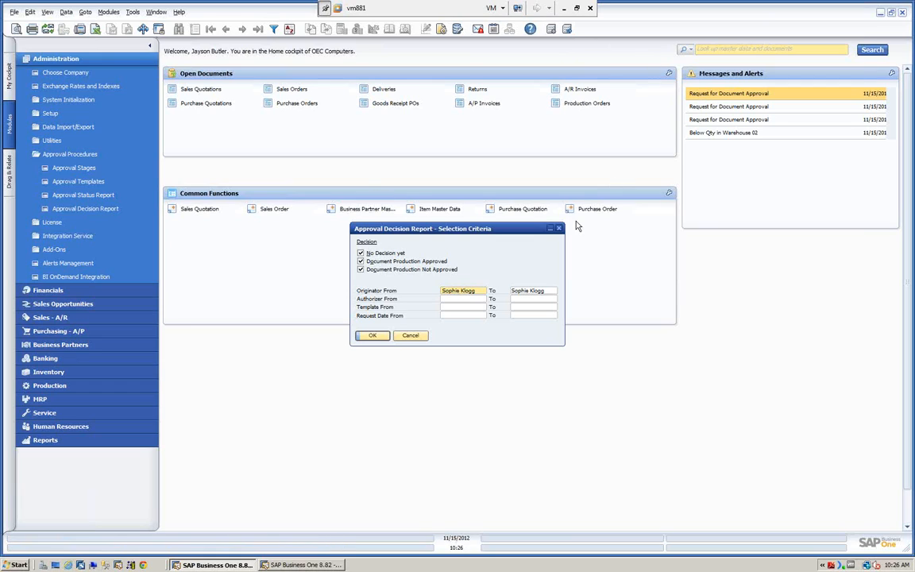
{"action": "left_click", "coordinate": [410, 336]}
Step: Open the newest approval request message, examine its linked sales order approval request, and close the request and the message overview
{"action": "double_click", "coordinate": [717, 95]}
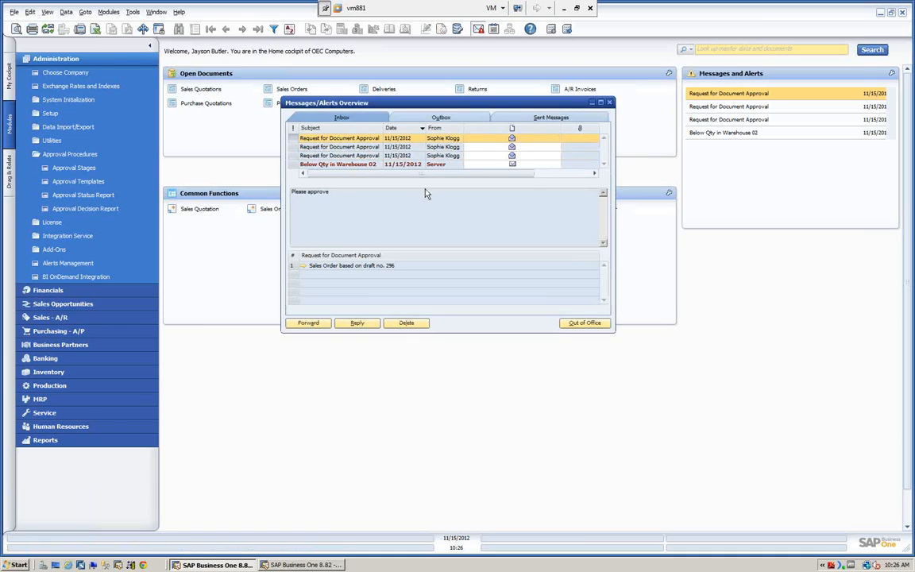
{"action": "left_click", "coordinate": [302, 265]}
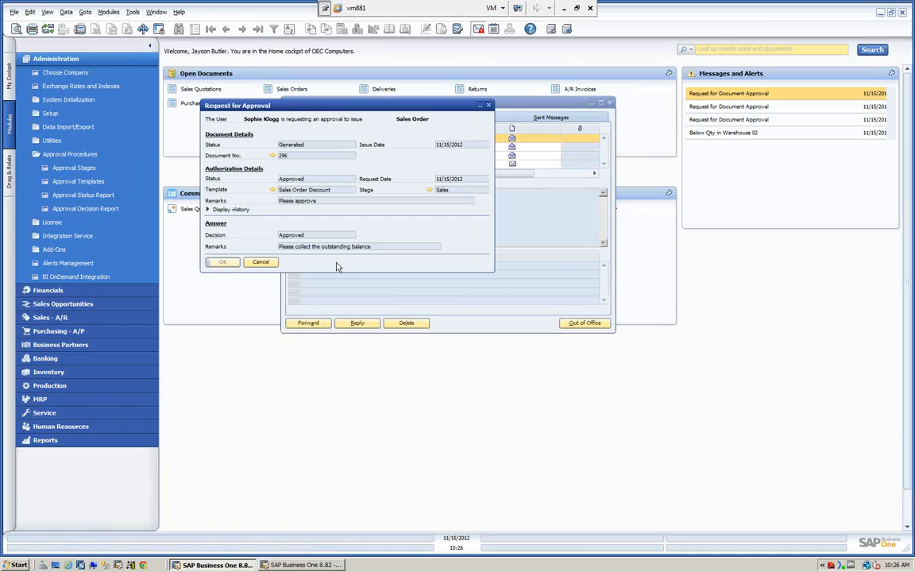
{"action": "left_click", "coordinate": [264, 261]}
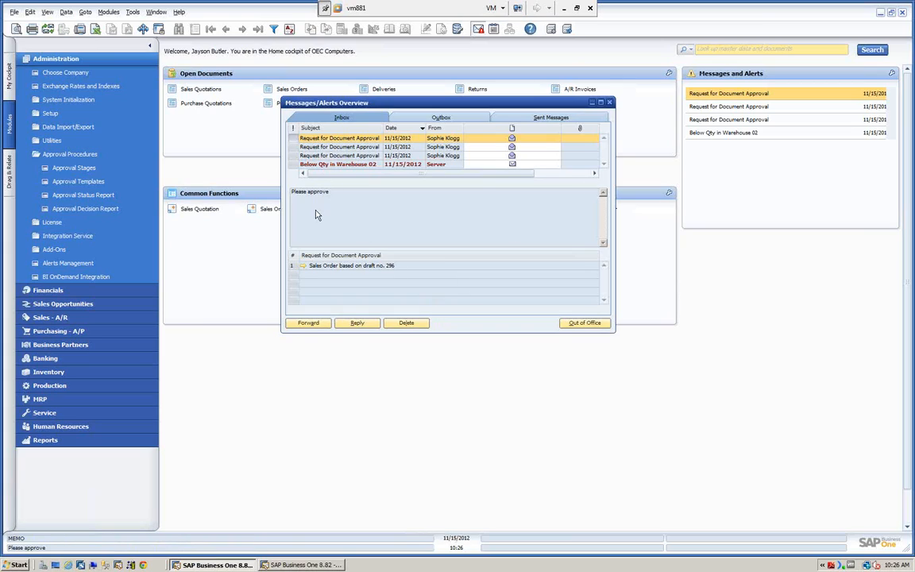
{"action": "left_click", "coordinate": [303, 267]}
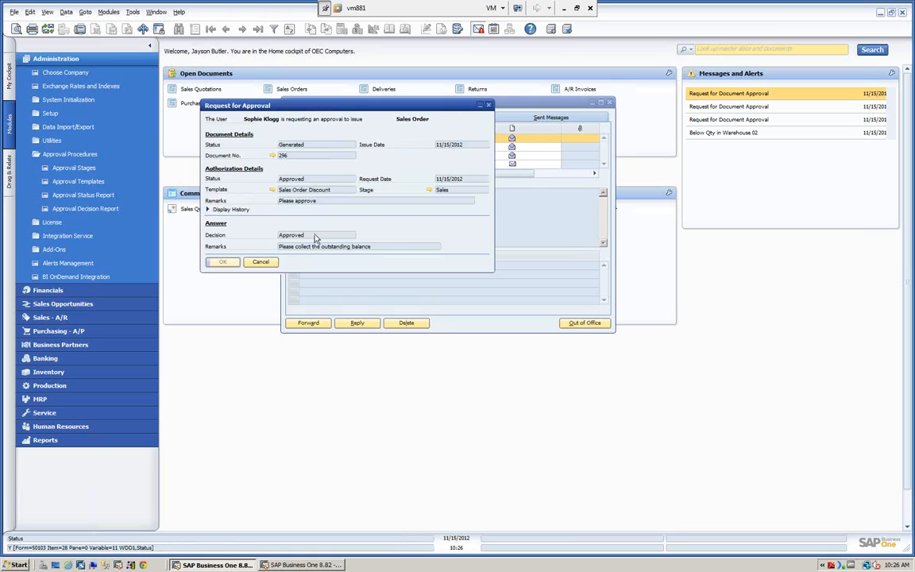
{"action": "left_click", "coordinate": [261, 261]}
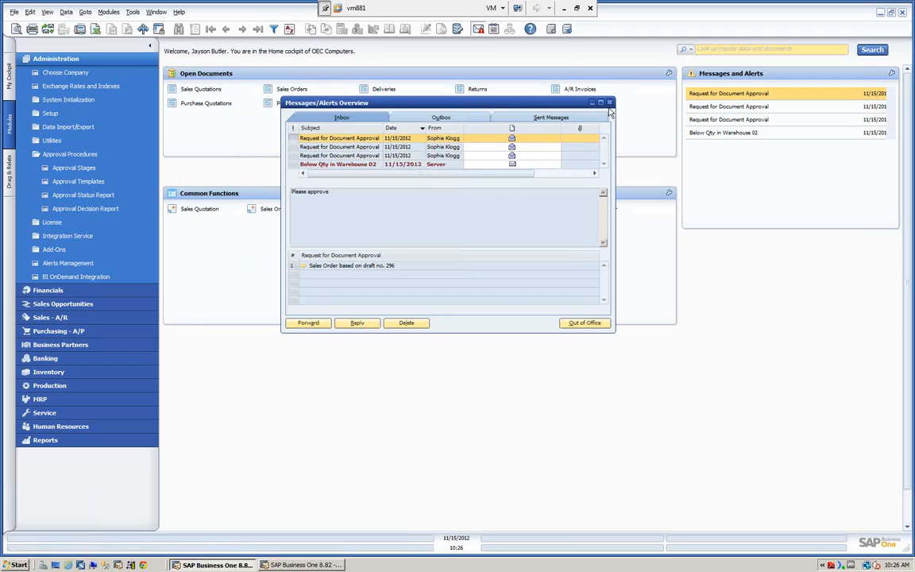
{"action": "key", "text": "Escape"}
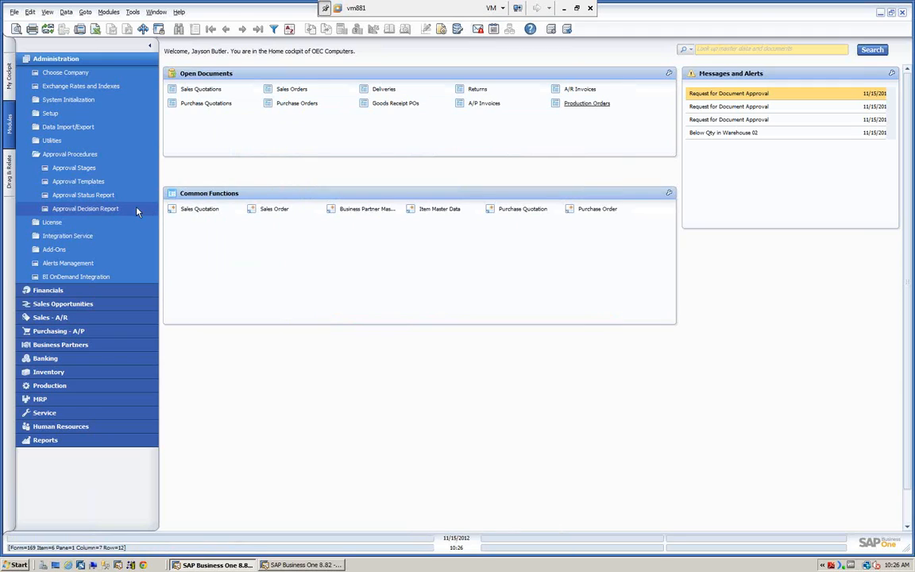
Step: Run the Approval Decision Report with all decision types included and view the answer options for the first A/P invoice
{"action": "left_click", "coordinate": [88, 208]}
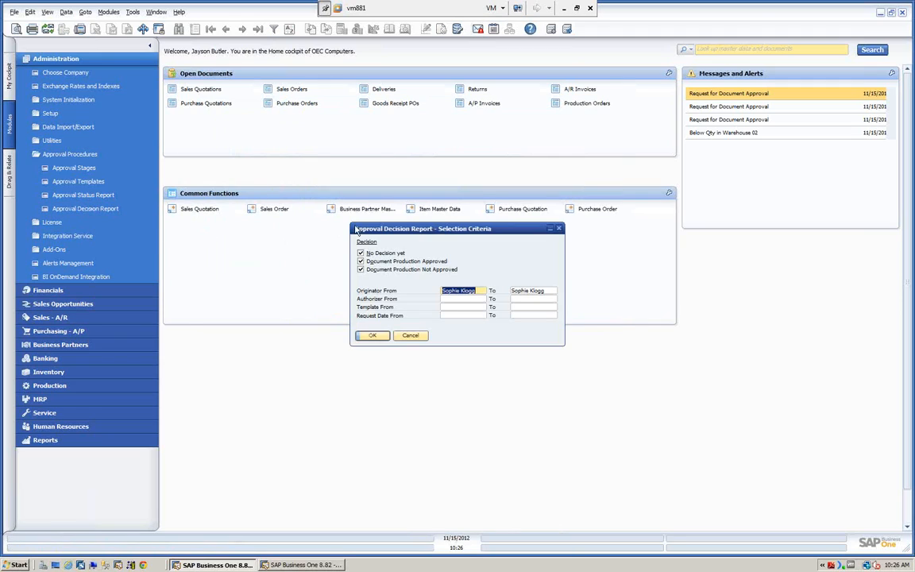
{"action": "left_click_drag", "start_coordinate": [394, 230], "coordinate": [361, 156]}
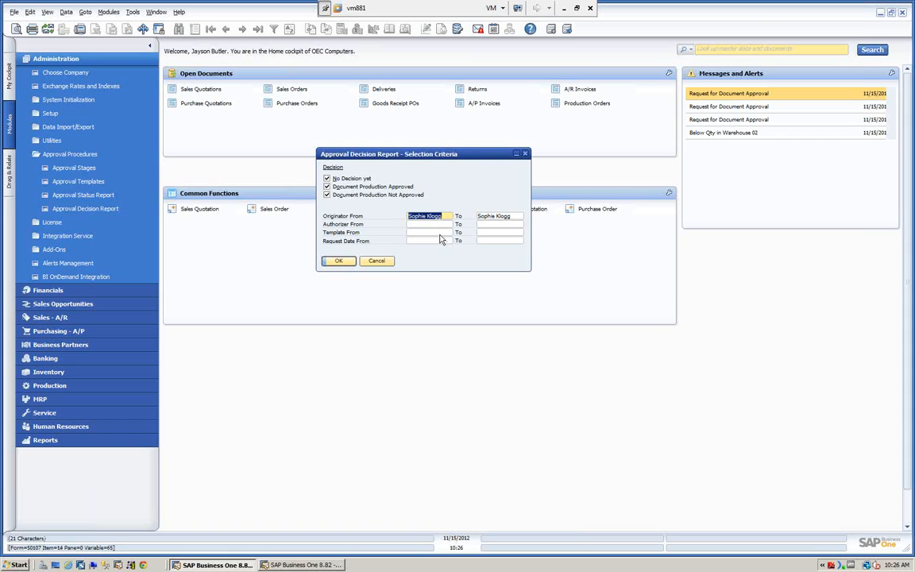
{"action": "left_click", "coordinate": [340, 261]}
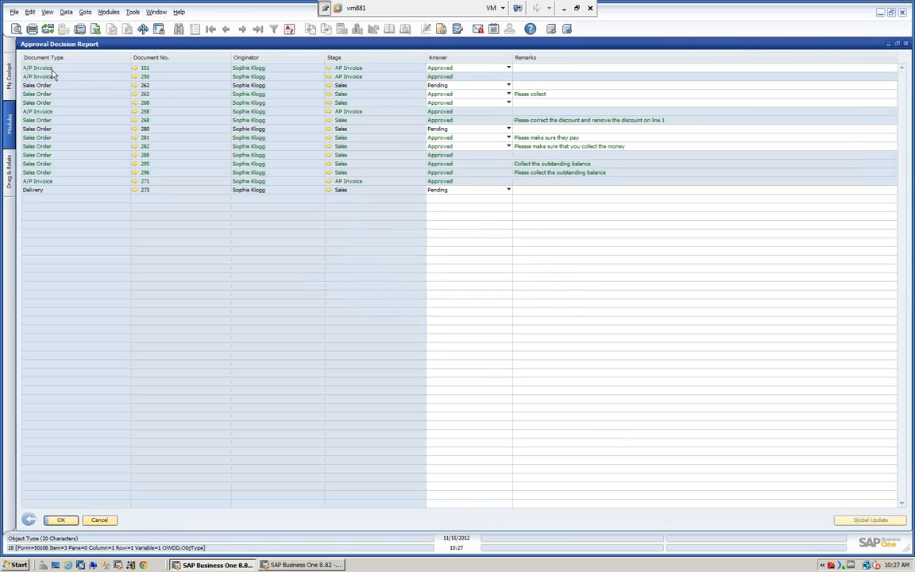
{"action": "left_click", "coordinate": [508, 69]}
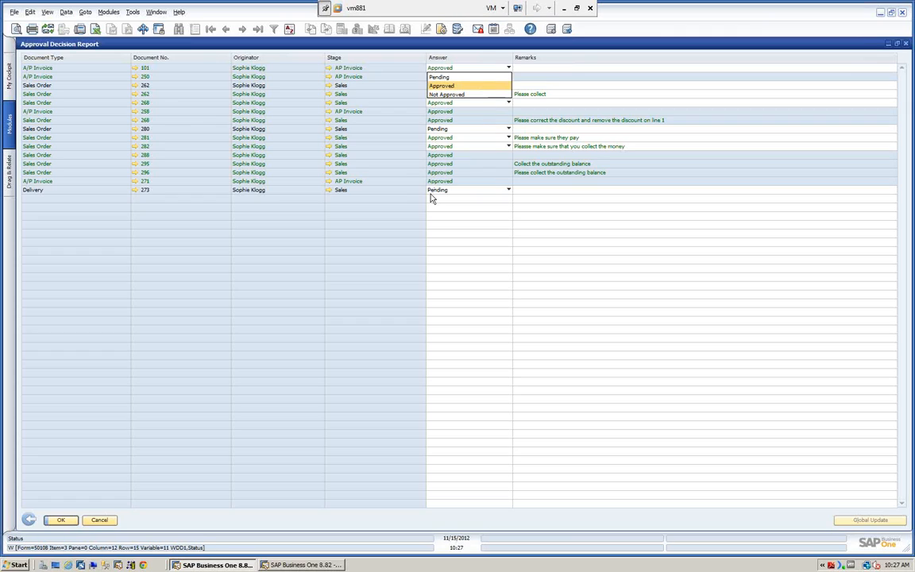
{"action": "left_click", "coordinate": [389, 138]}
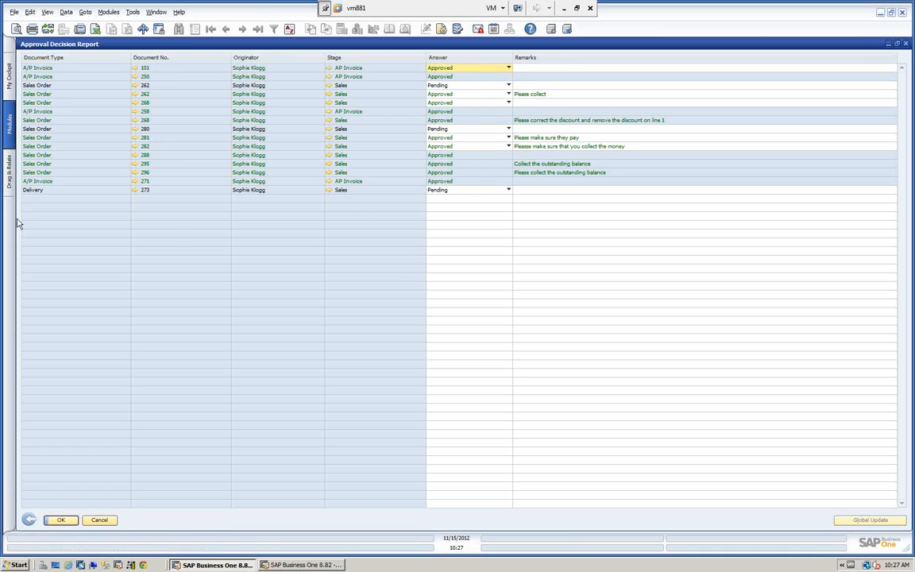
Step: Set the answer for the pending delivery to Approved, update the Approval Decision Report, and close it
{"action": "left_click", "coordinate": [508, 190]}
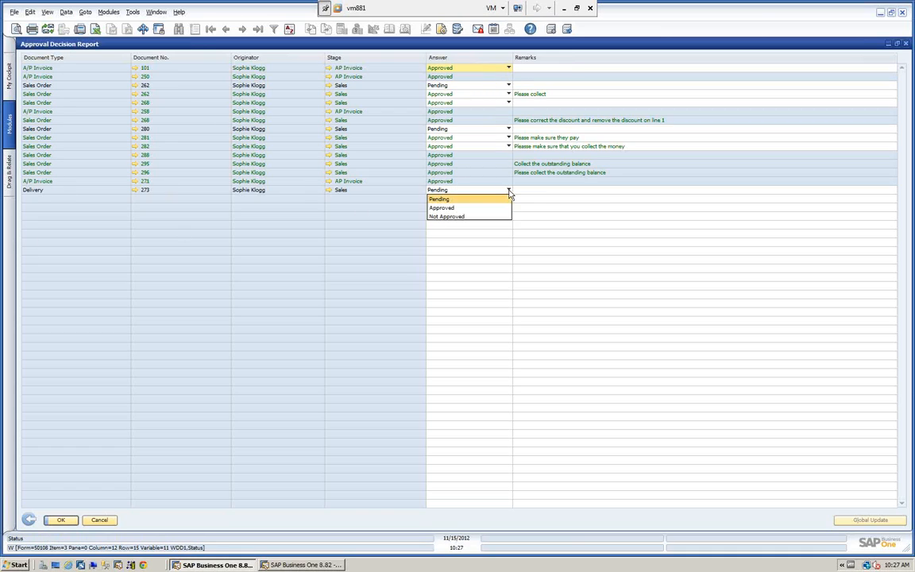
{"action": "left_click", "coordinate": [442, 208]}
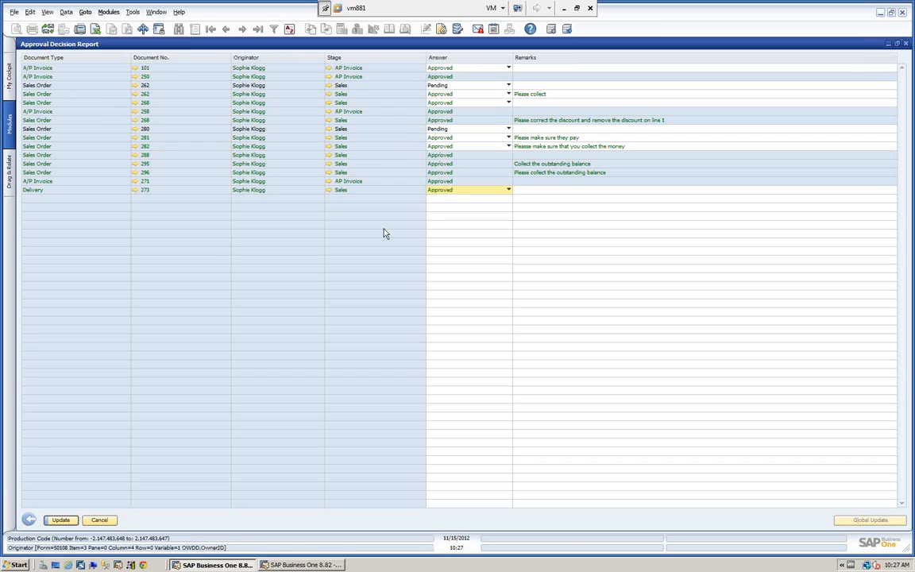
{"action": "left_click", "coordinate": [60, 521]}
{"action": "left_click", "coordinate": [57, 522]}
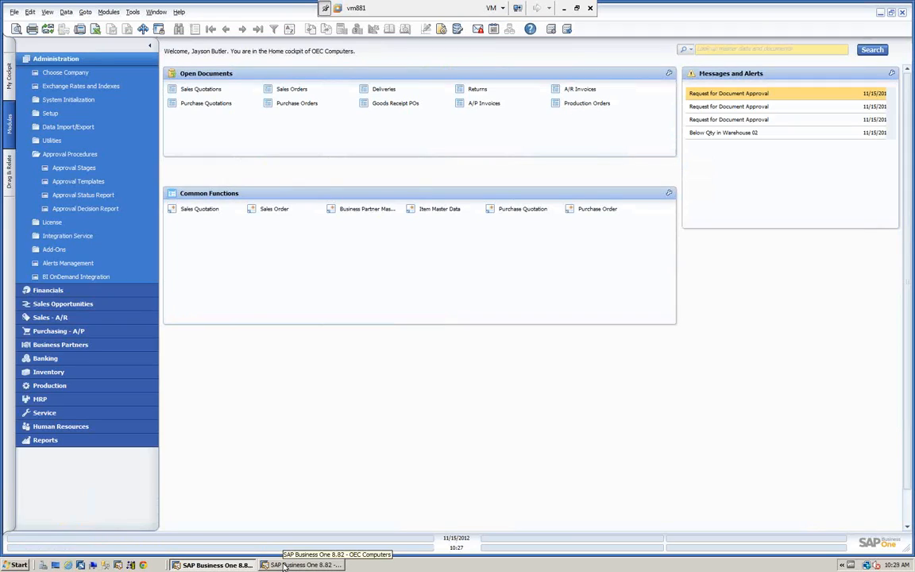
Step: Switch to the originator's session, read the unread document generation approval message for the delivery, and close the message overview
{"action": "left_click", "coordinate": [286, 565]}
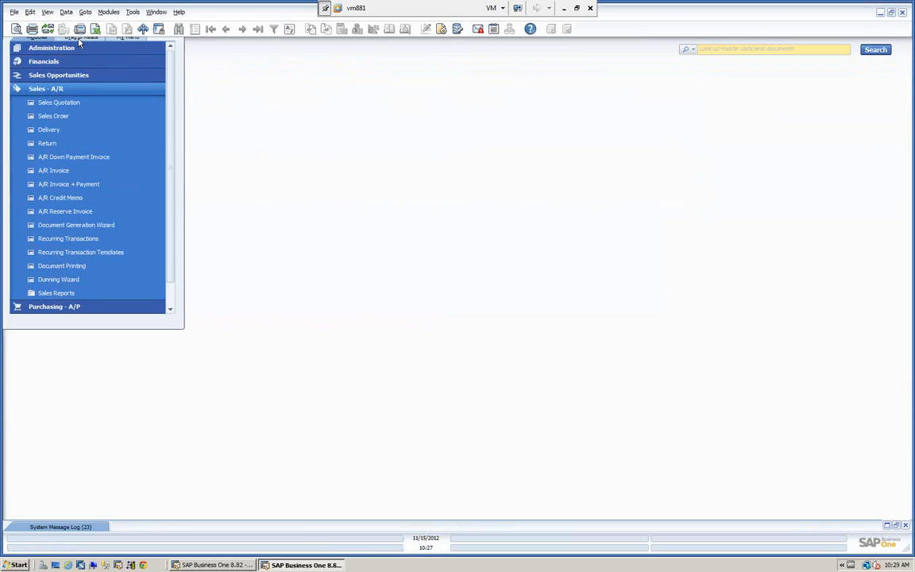
{"action": "left_click", "coordinate": [477, 29]}
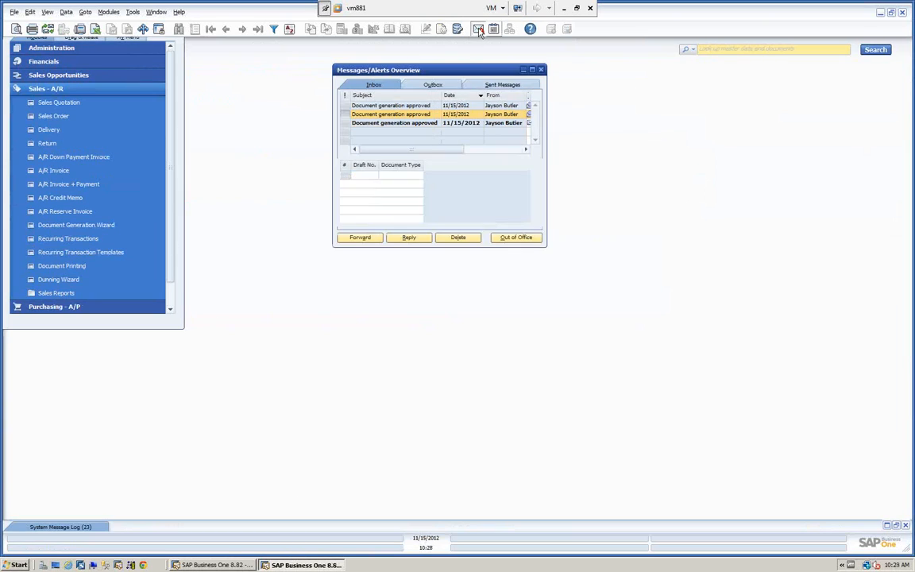
{"action": "left_click", "coordinate": [401, 125]}
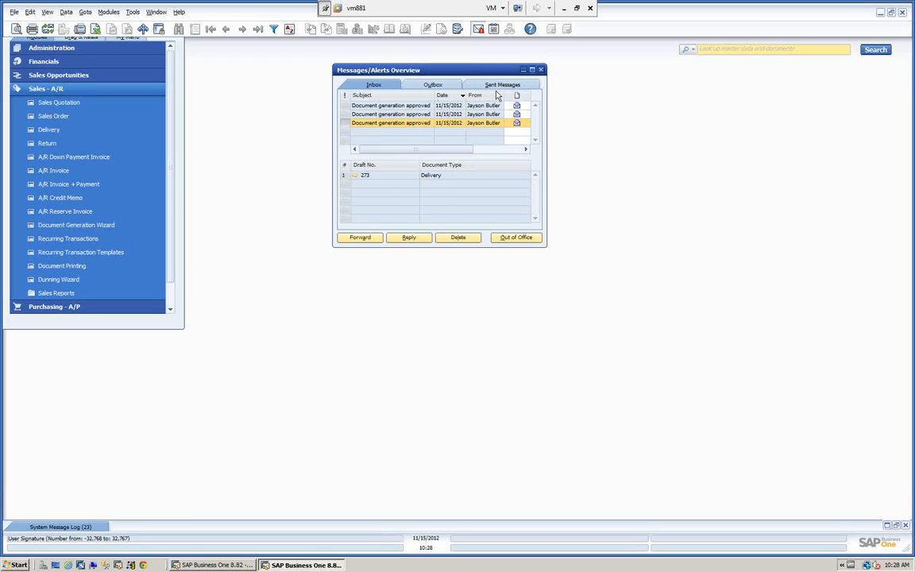
{"action": "left_click", "coordinate": [540, 70]}
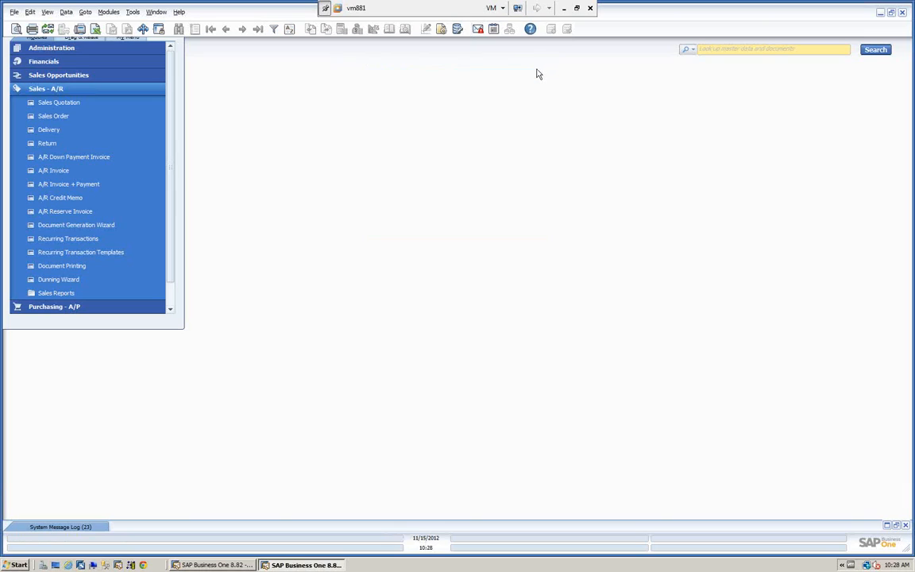
Step: Back in the authorizer's session, rerun the Approval Decision Report without Document Production Approved entries, review it, and close it
{"action": "left_click", "coordinate": [213, 565]}
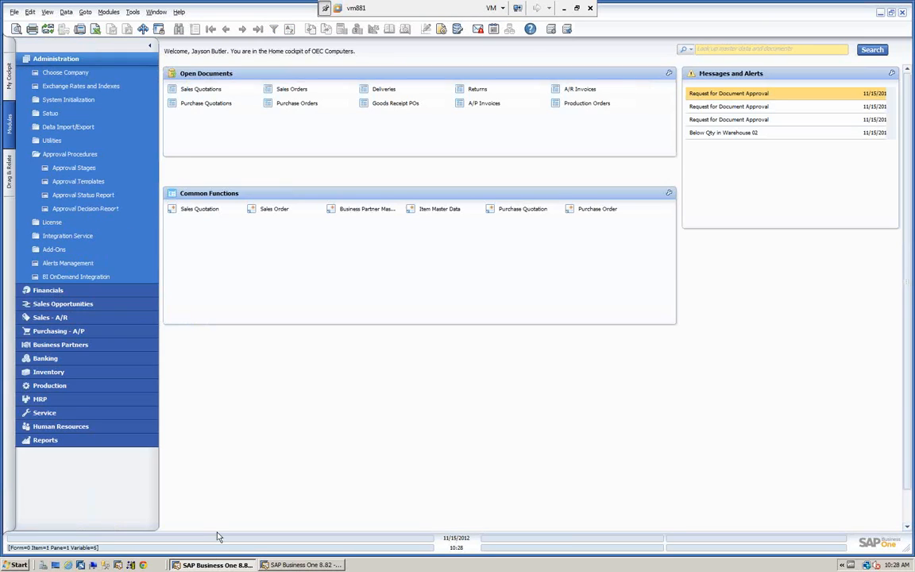
{"action": "left_click", "coordinate": [53, 210]}
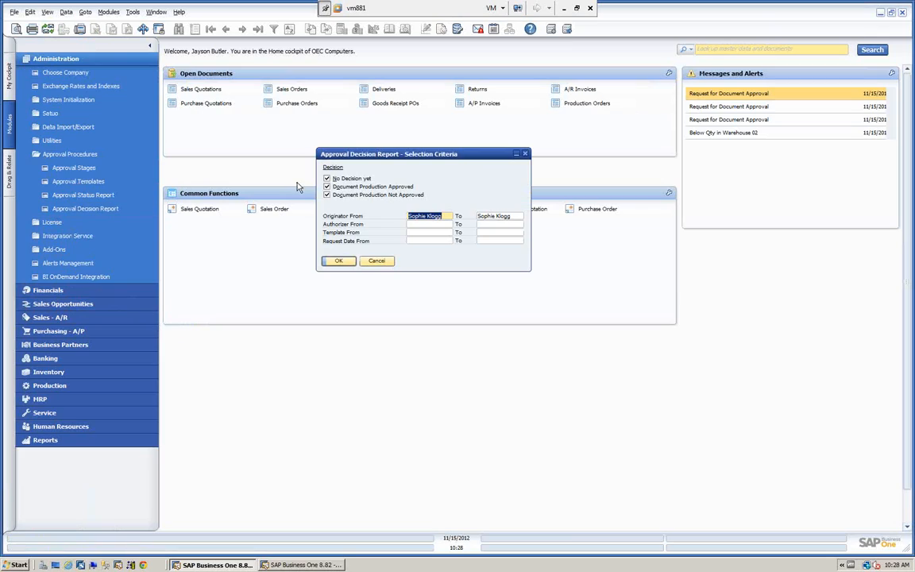
{"action": "left_click", "coordinate": [326, 186]}
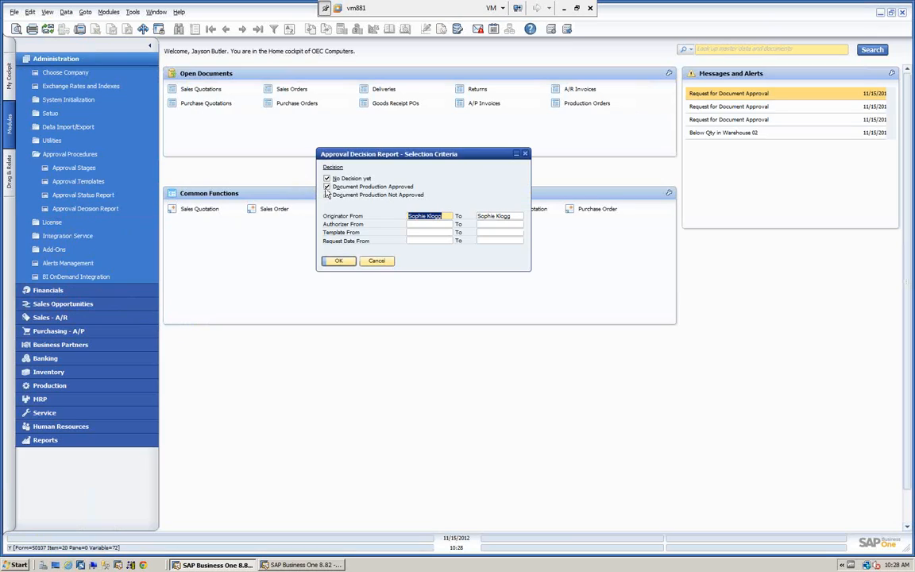
{"action": "left_click", "coordinate": [338, 260]}
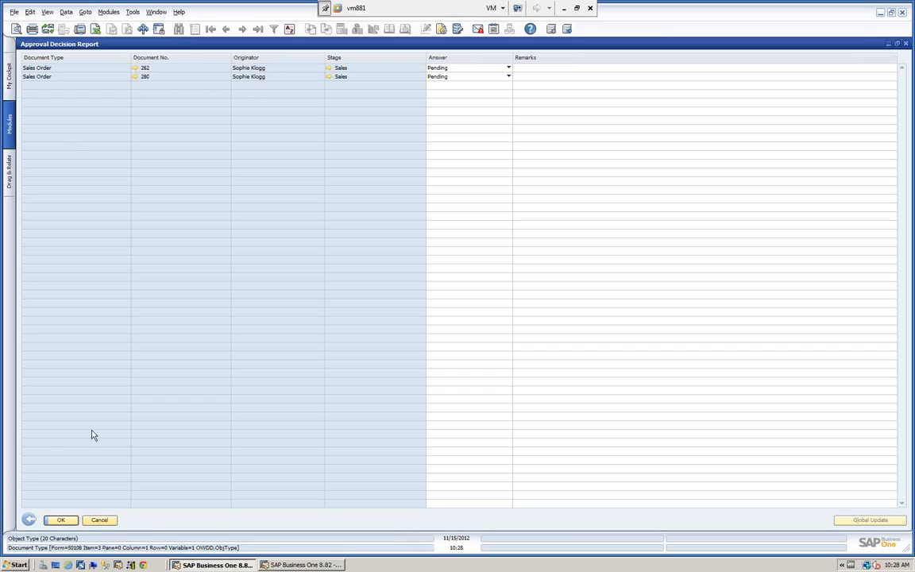
{"action": "left_click", "coordinate": [62, 520]}
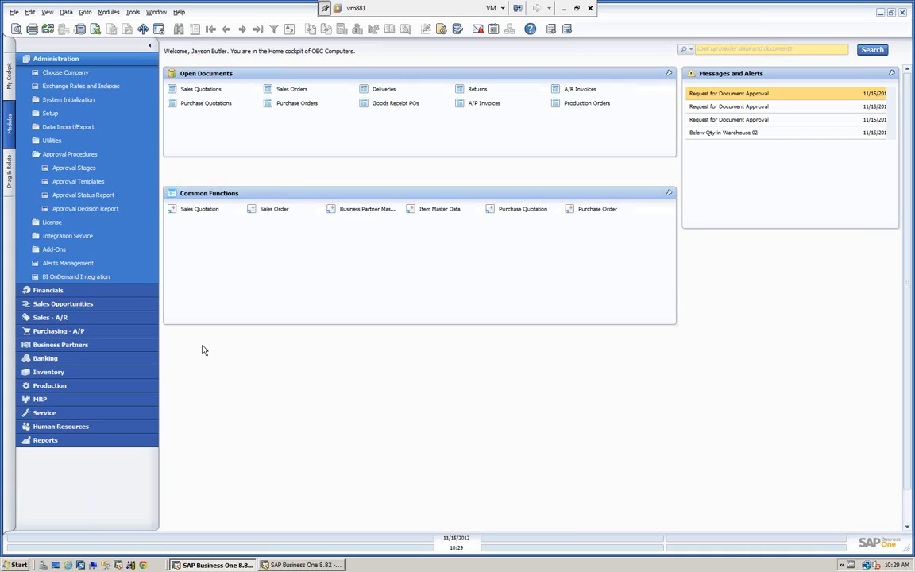
Step: Review the authorizer and number of required approvals in the Sales approval stage, and close the stage setup without changes
{"action": "left_click", "coordinate": [83, 168]}
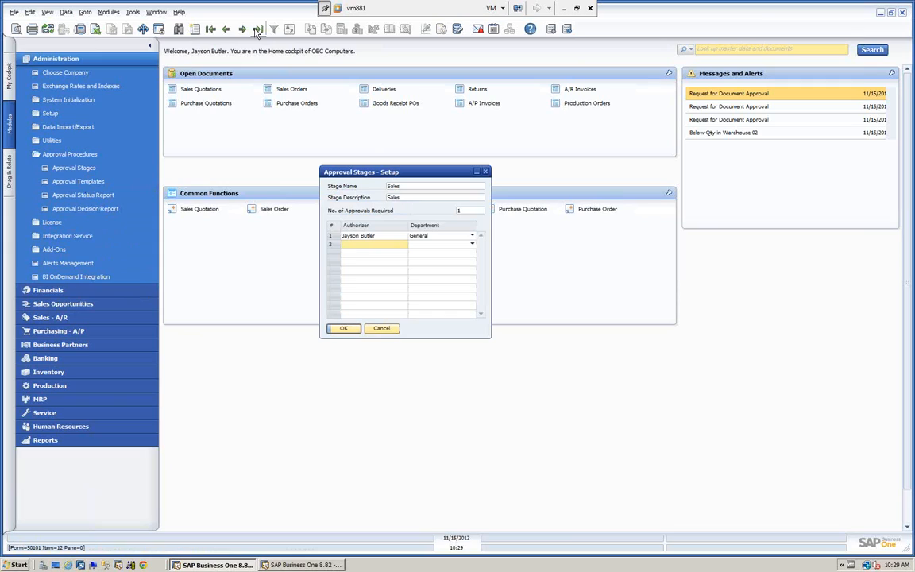
{"action": "left_click", "coordinate": [350, 244]}
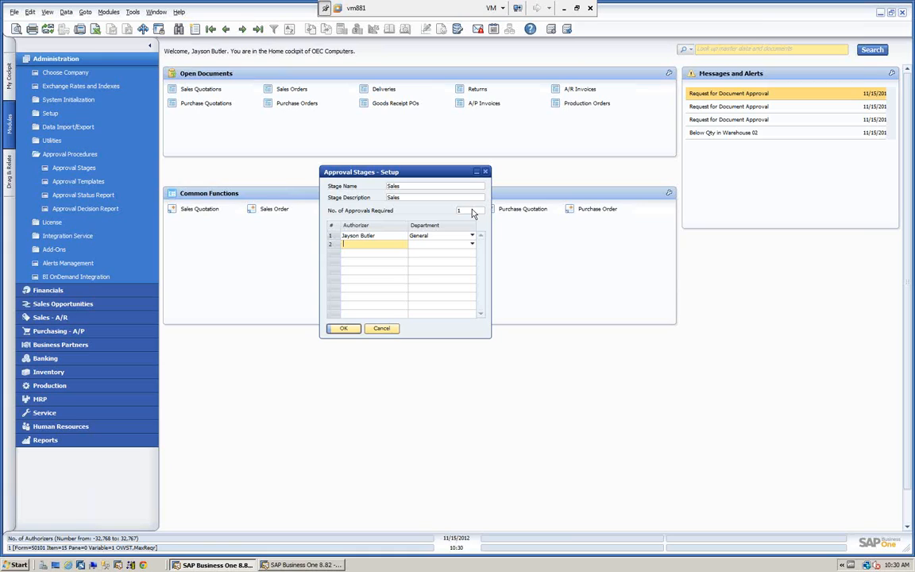
{"action": "left_click", "coordinate": [381, 328]}
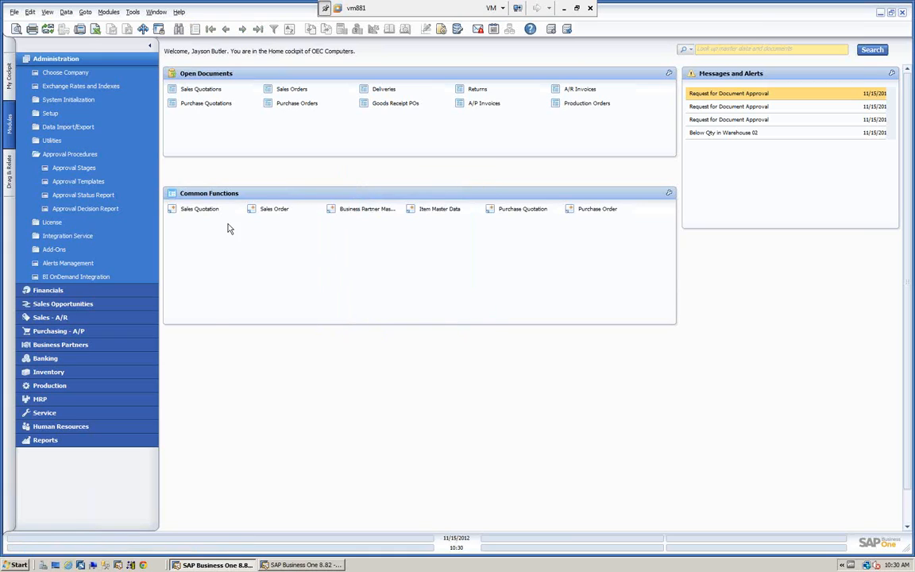
Step: Display the Sales Order Discount approval template and review its originators and selected document types
{"action": "left_click", "coordinate": [79, 182]}
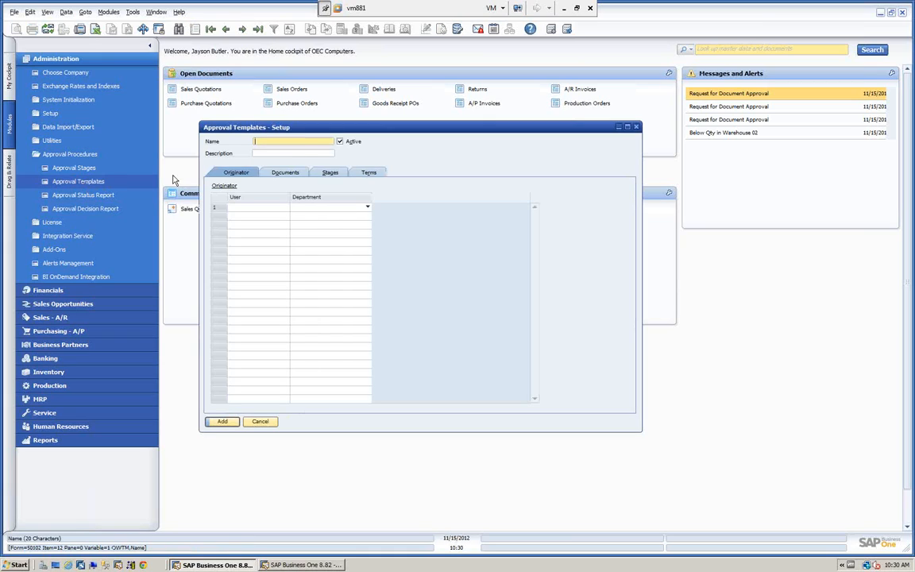
{"action": "left_click", "coordinate": [258, 30]}
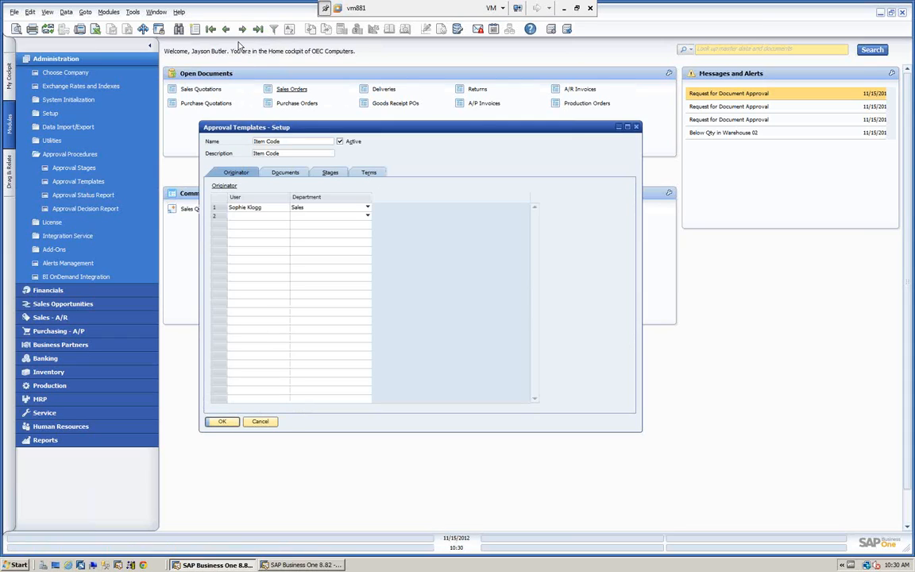
{"action": "left_click", "coordinate": [227, 30]}
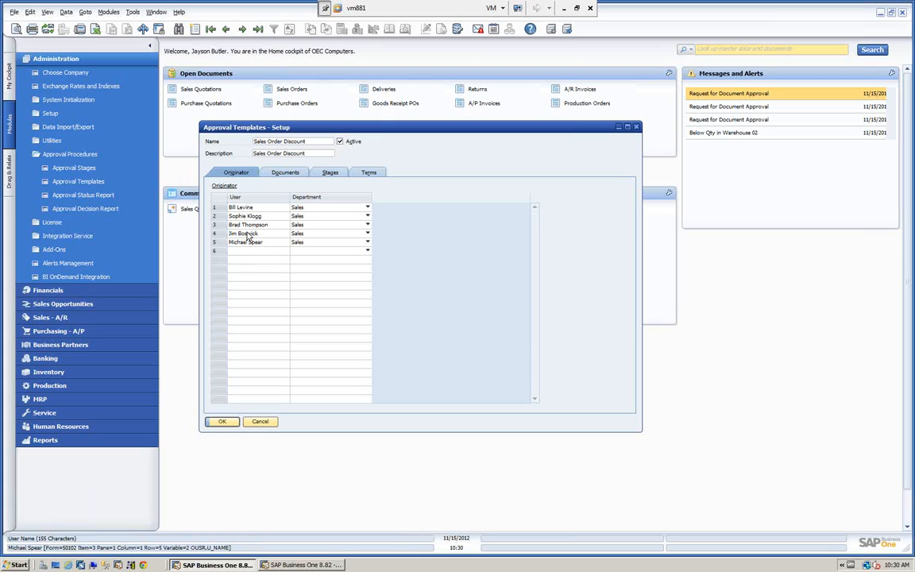
{"action": "left_click", "coordinate": [284, 174]}
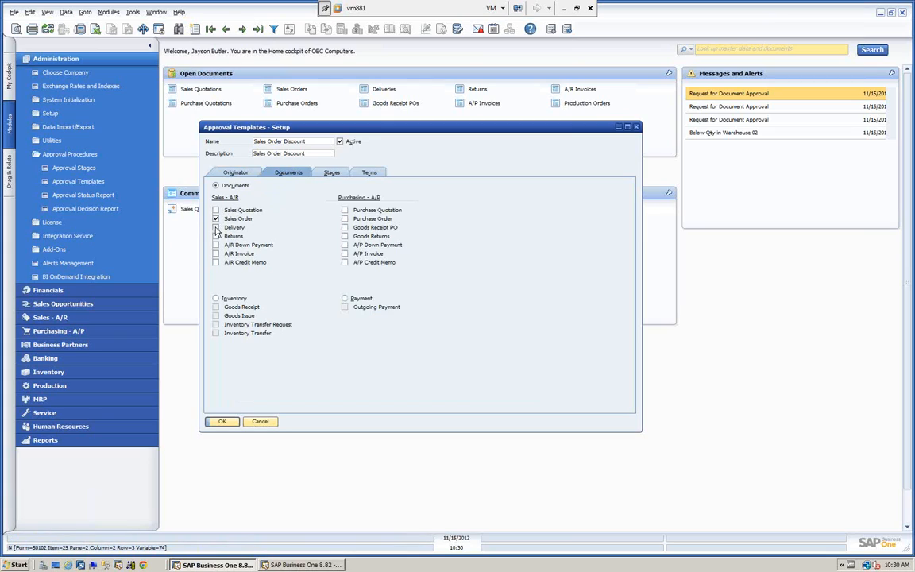
Step: Try selecting Delivery, Sales Quotation and A/R Invoice as documents for the Sales Order Discount template, and clear them again
{"action": "left_click", "coordinate": [215, 228]}
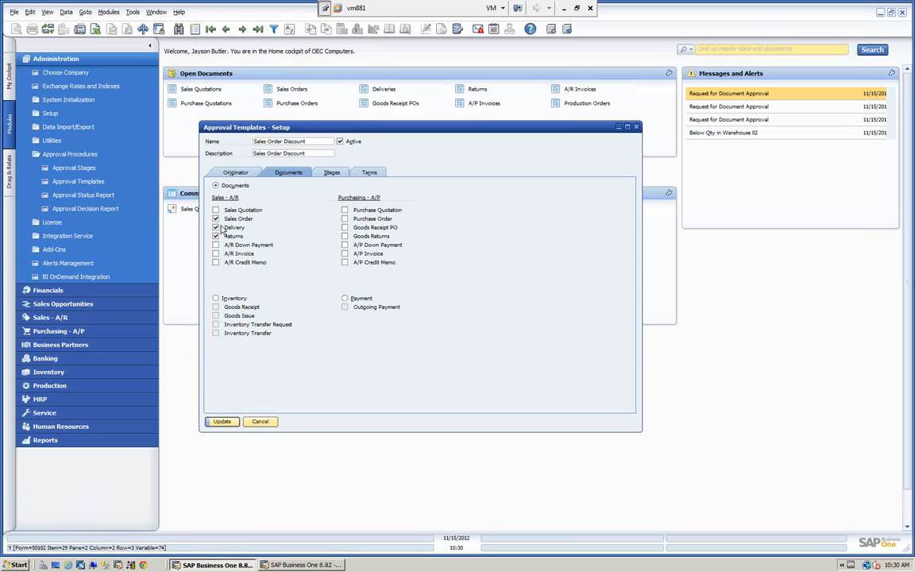
{"action": "left_click", "coordinate": [216, 229]}
{"action": "left_click", "coordinate": [215, 210]}
{"action": "left_click", "coordinate": [215, 254]}
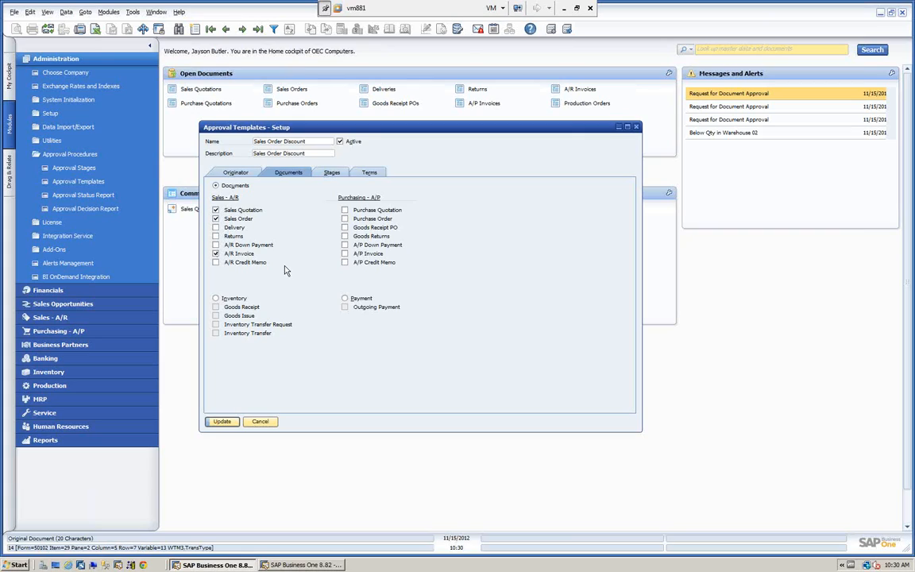
{"action": "left_click", "coordinate": [216, 210]}
{"action": "left_click", "coordinate": [215, 253]}
Step: Review the approval stages and launch terms of the Sales Order Discount template
{"action": "left_click", "coordinate": [331, 173]}
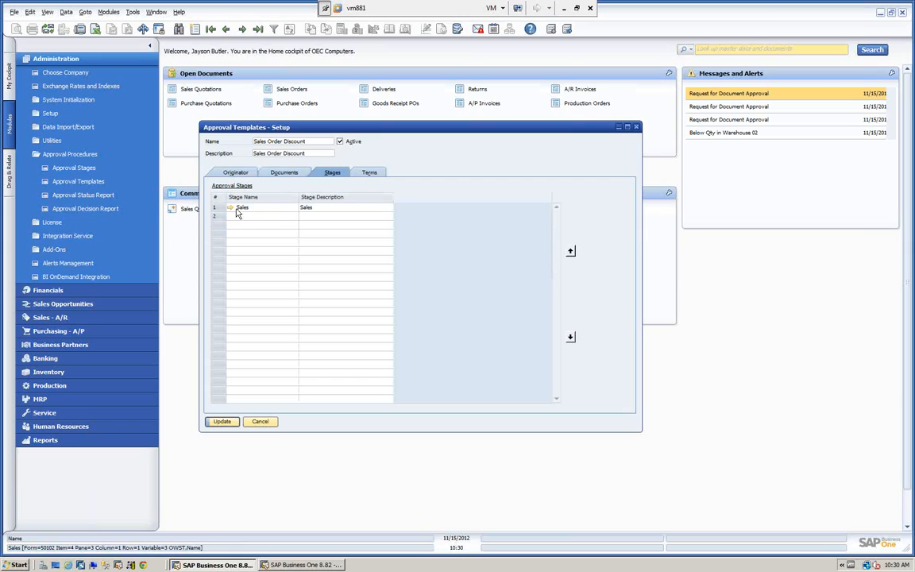
{"action": "left_click", "coordinate": [372, 174]}
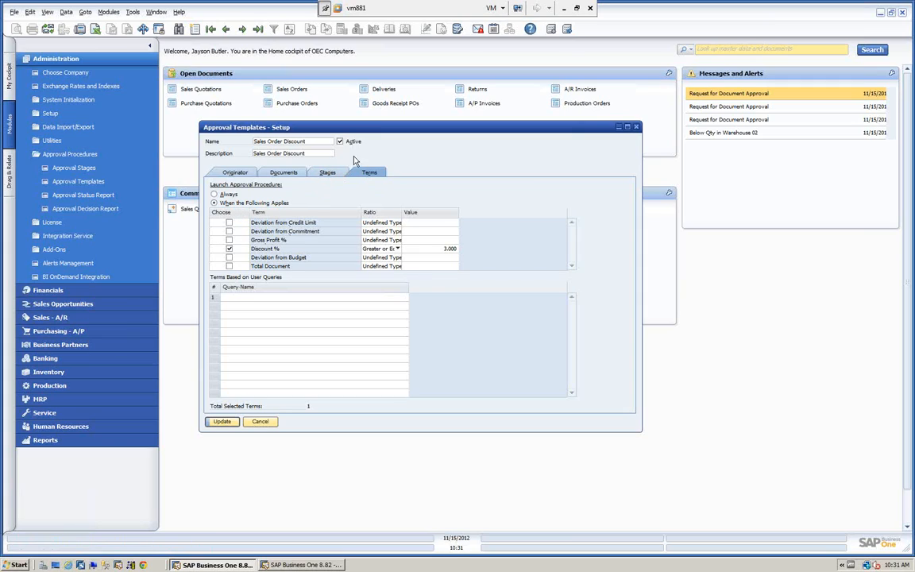
Step: Move to the Item Code template without saving changes, examine its query-based term, and close the template setup
{"action": "left_click", "coordinate": [256, 30]}
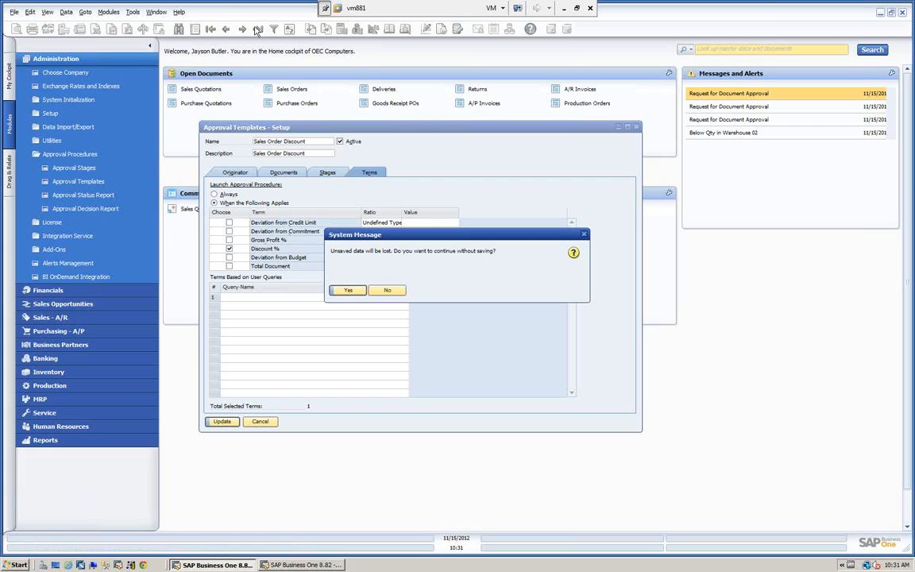
{"action": "left_click", "coordinate": [352, 291]}
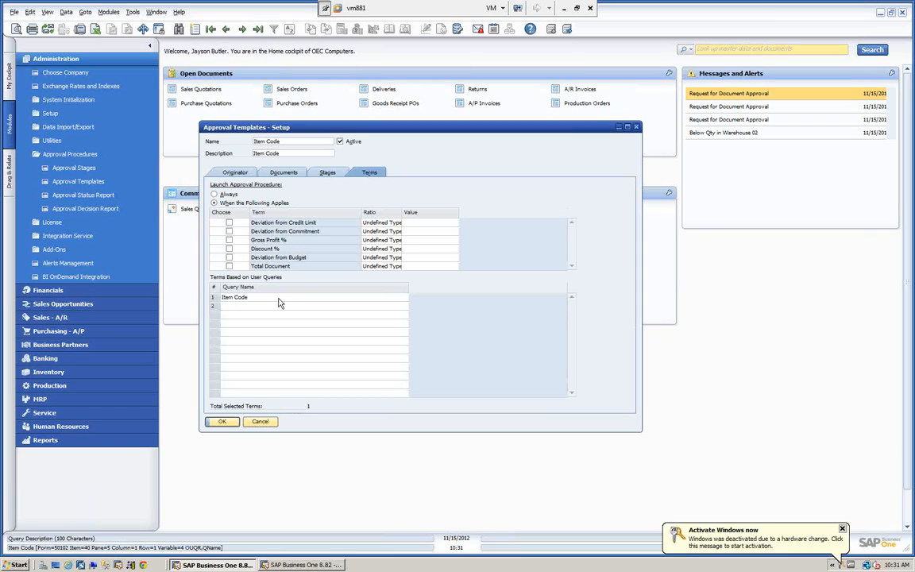
{"action": "left_click", "coordinate": [261, 422]}
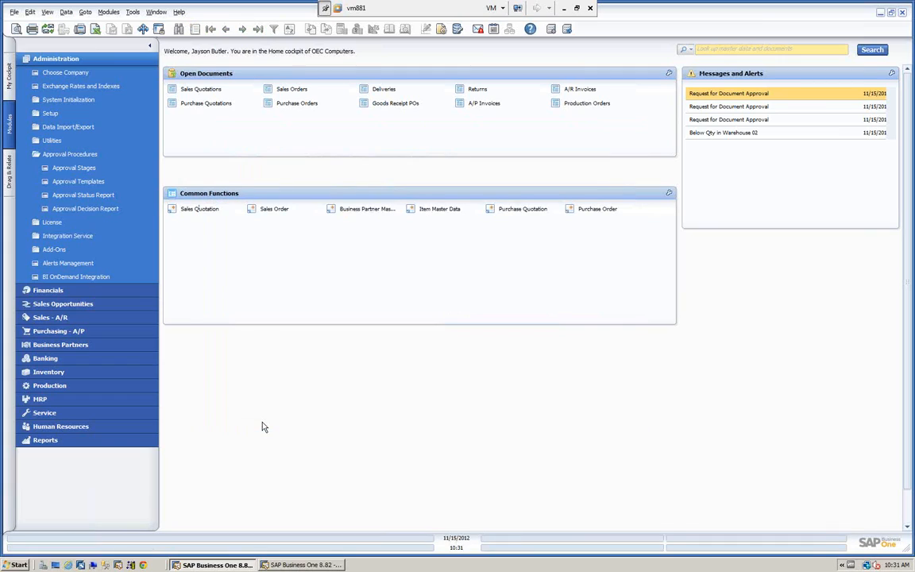
Step: Run the Approval Status Report for the originator's sales orders with all statuses, expand every entry for review, and close it
{"action": "left_click", "coordinate": [90, 200]}
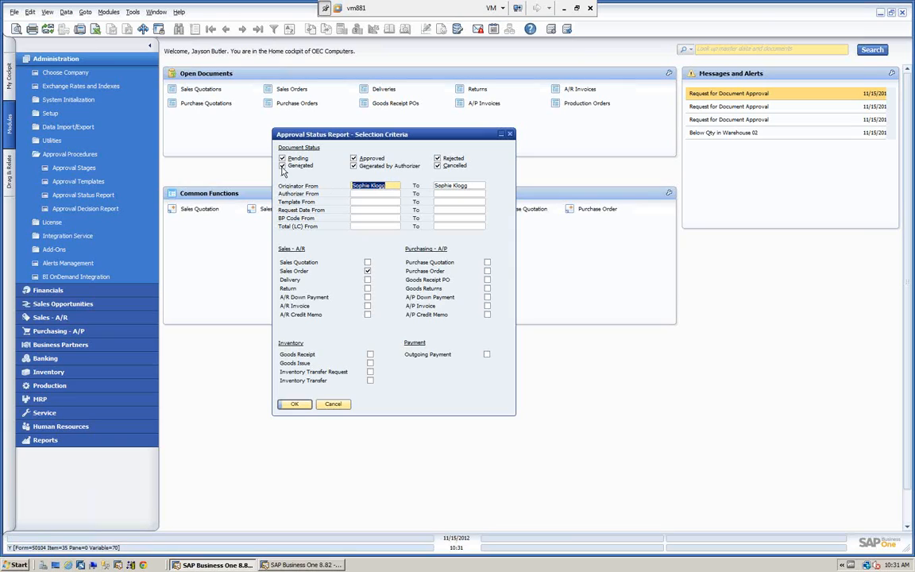
{"action": "left_click", "coordinate": [296, 404]}
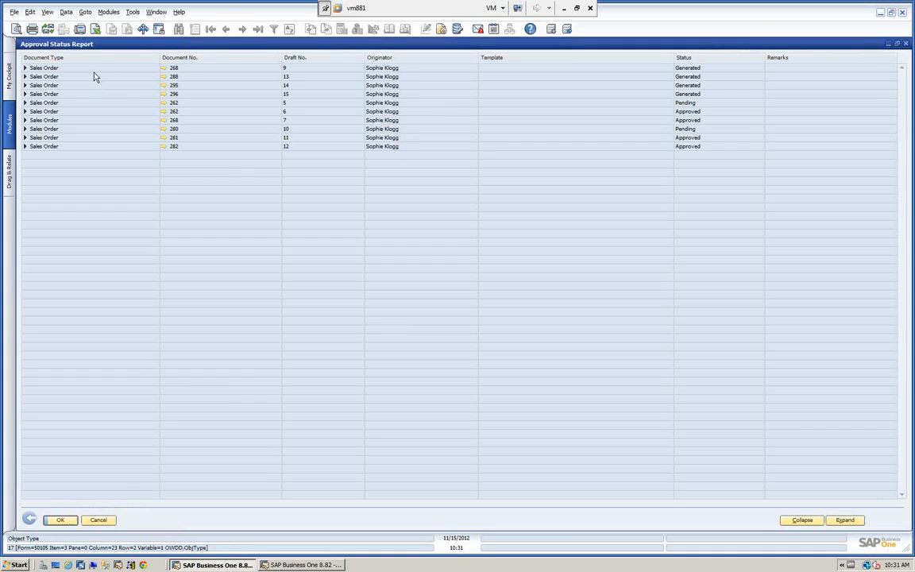
{"action": "left_click", "coordinate": [846, 521]}
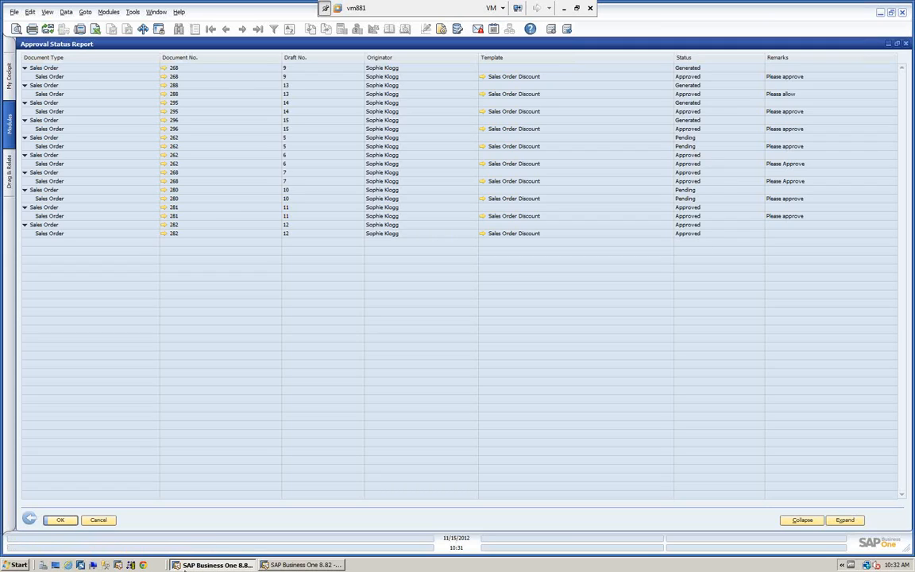
{"action": "left_click", "coordinate": [30, 520]}
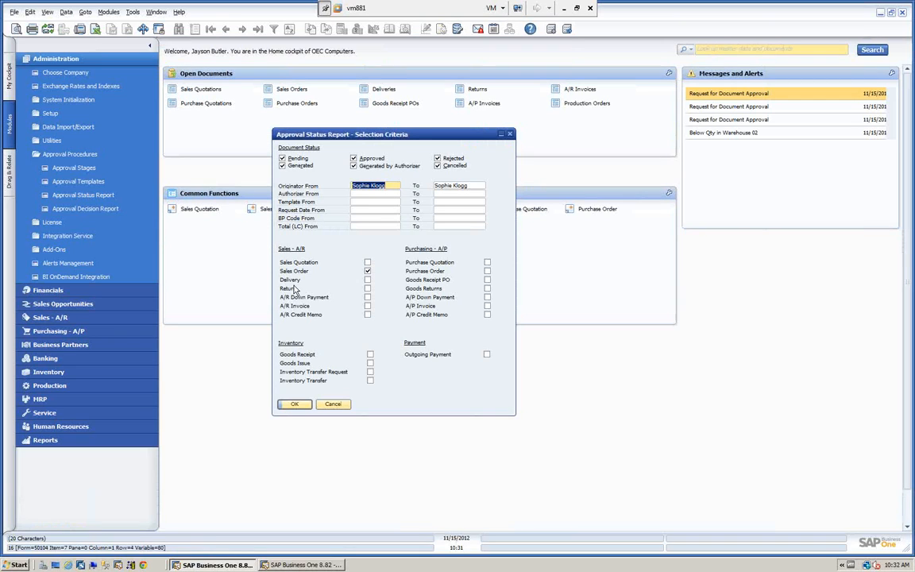
{"action": "left_click", "coordinate": [332, 404]}
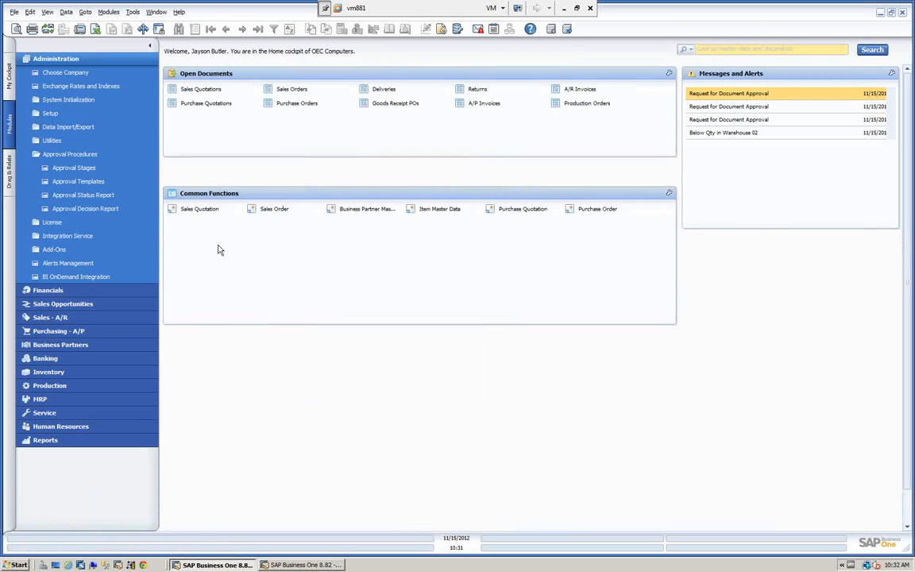
Step: Run the Approval Decision Report for No Decision yet, view the answer options for the first sales order, and close the report
{"action": "left_click", "coordinate": [82, 209]}
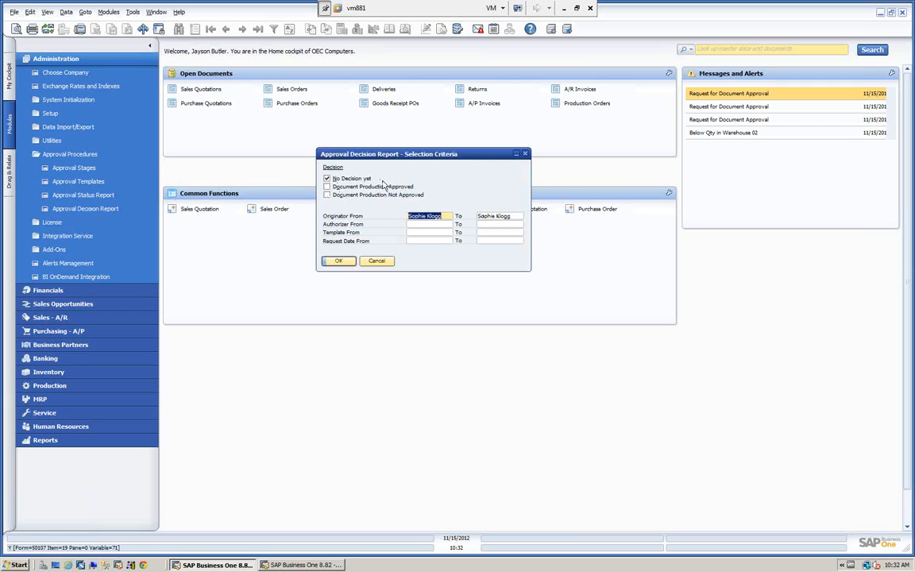
{"action": "left_click", "coordinate": [338, 261]}
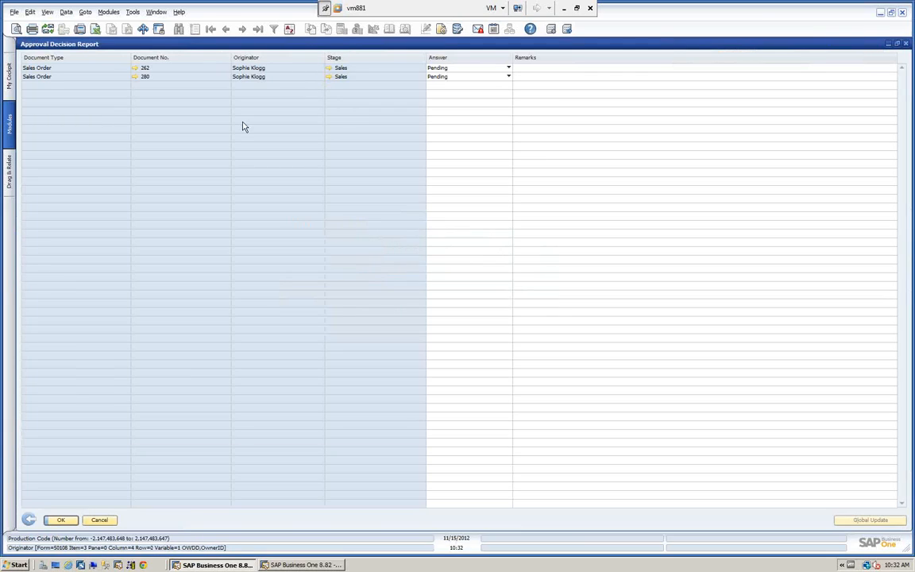
{"action": "left_click", "coordinate": [458, 70]}
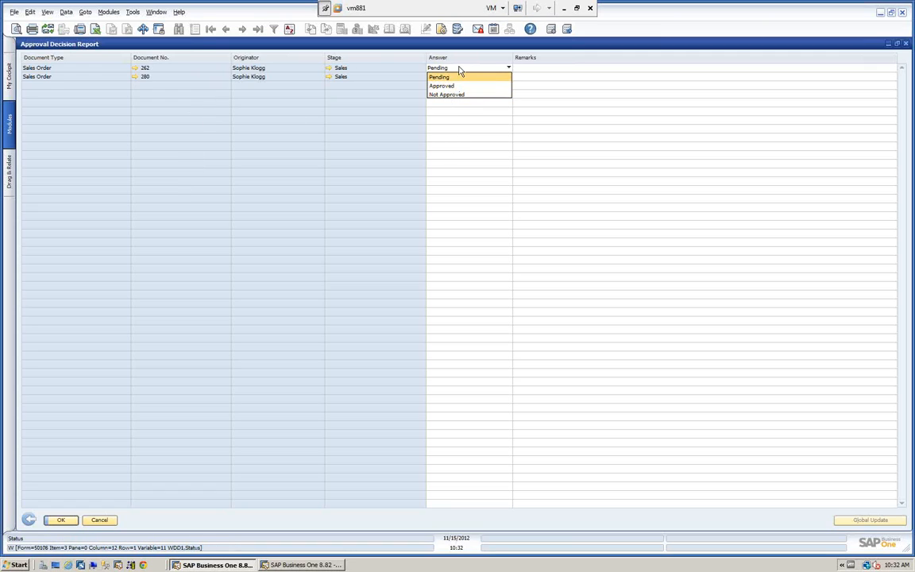
{"action": "left_click", "coordinate": [60, 522]}
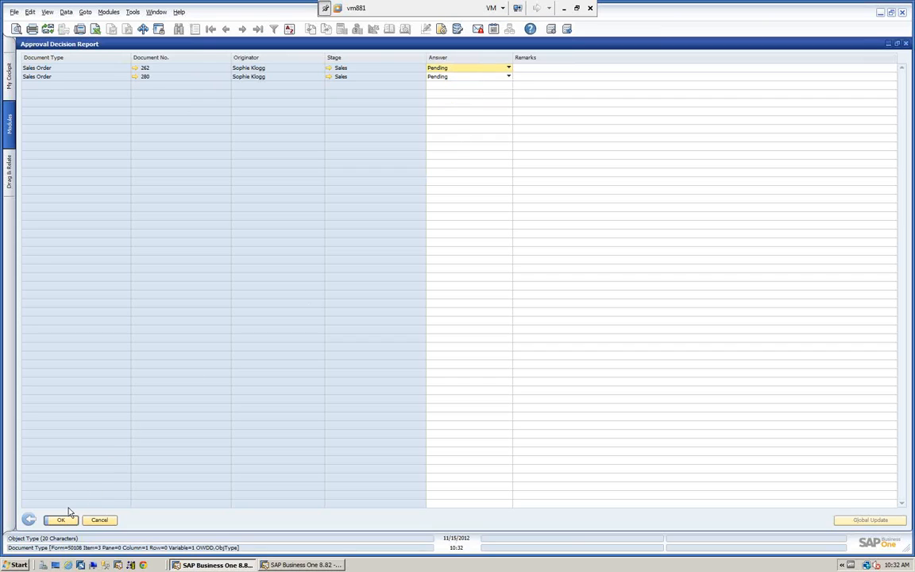
{"action": "left_click", "coordinate": [58, 521]}
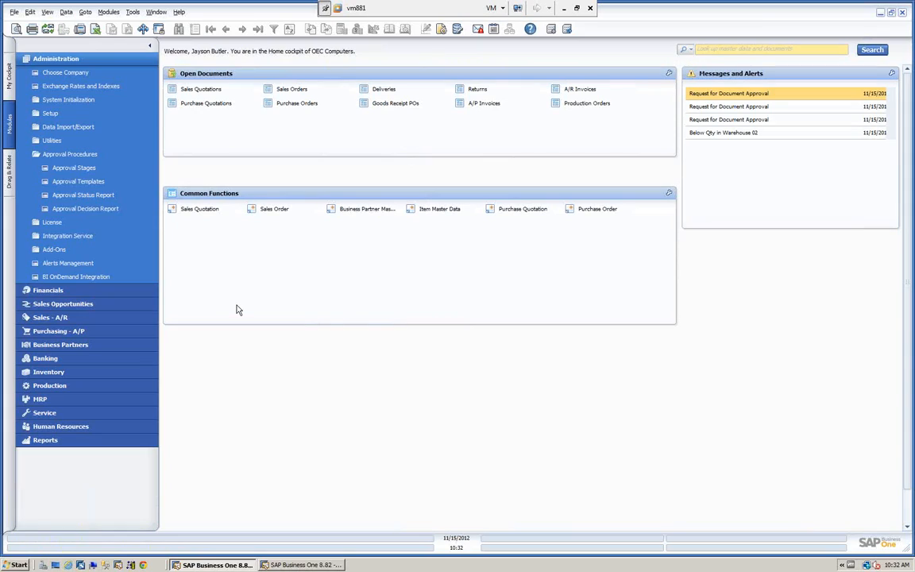